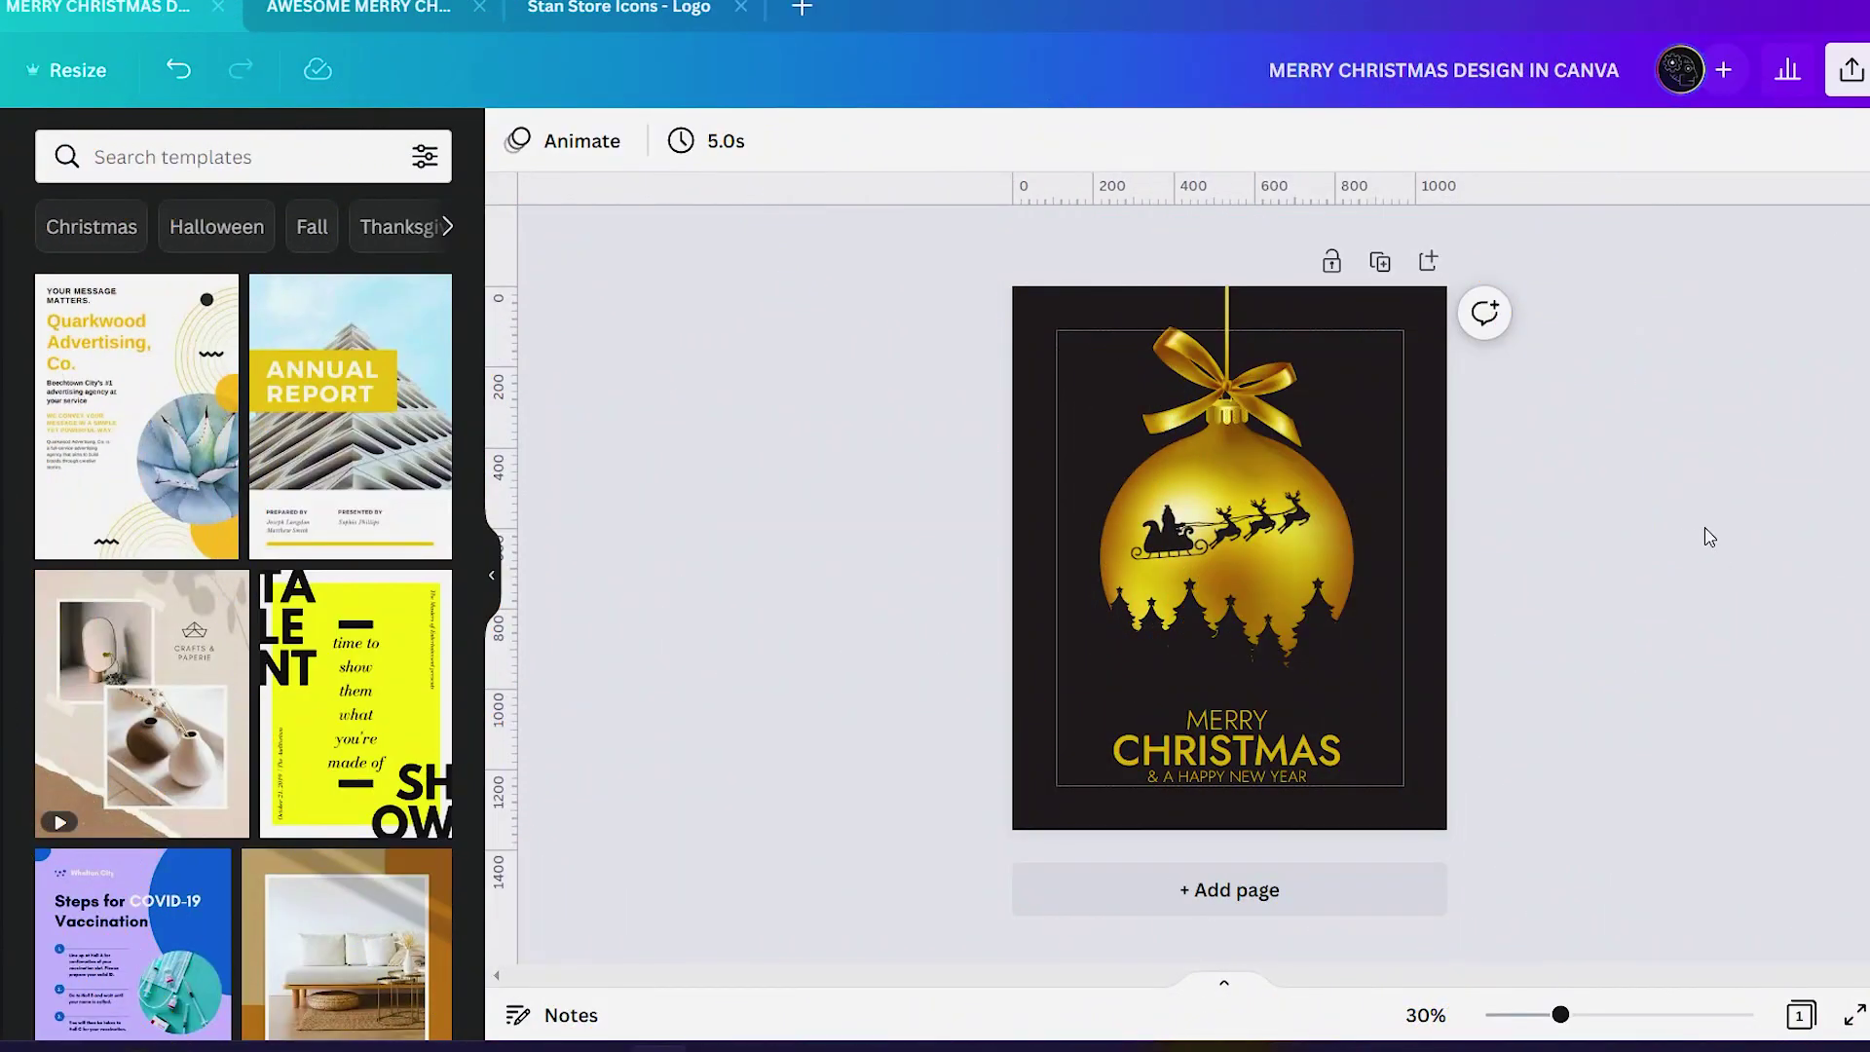
- Add a second page to the design with the dark #221E1F background colour
click(1408, 900)
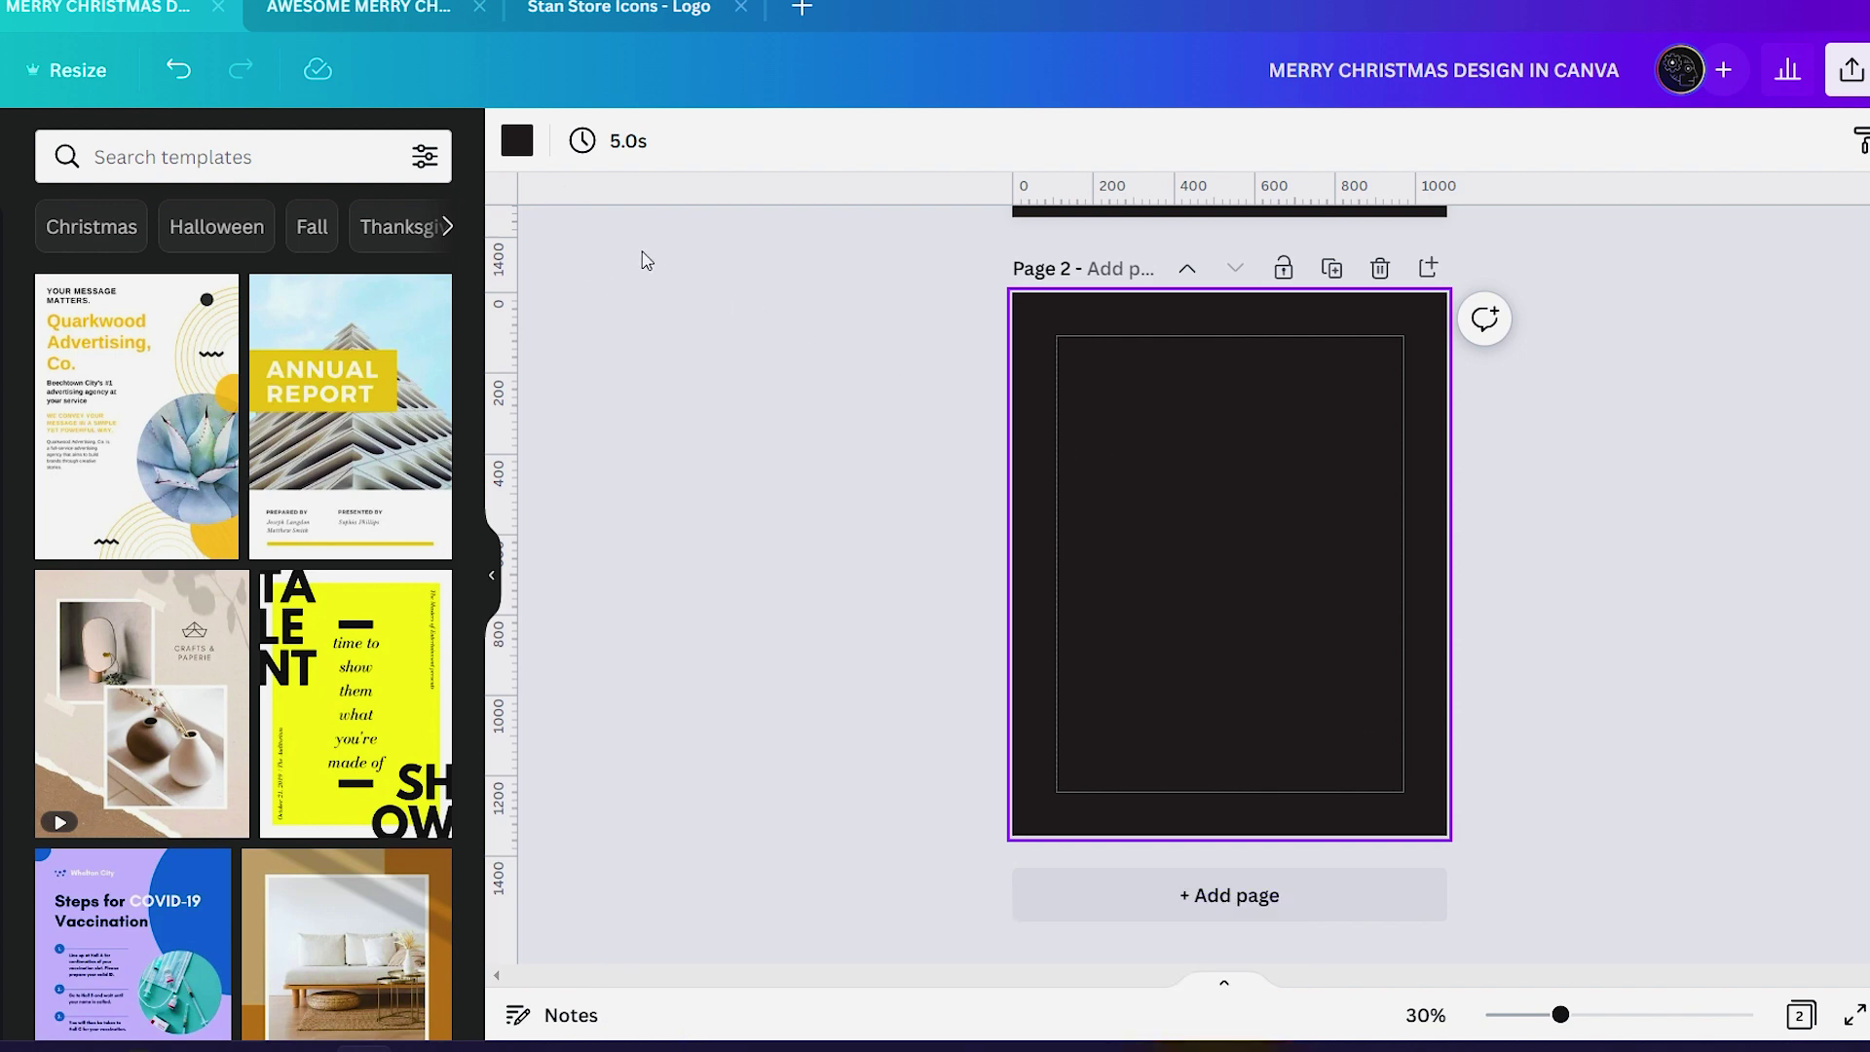
click(531, 144)
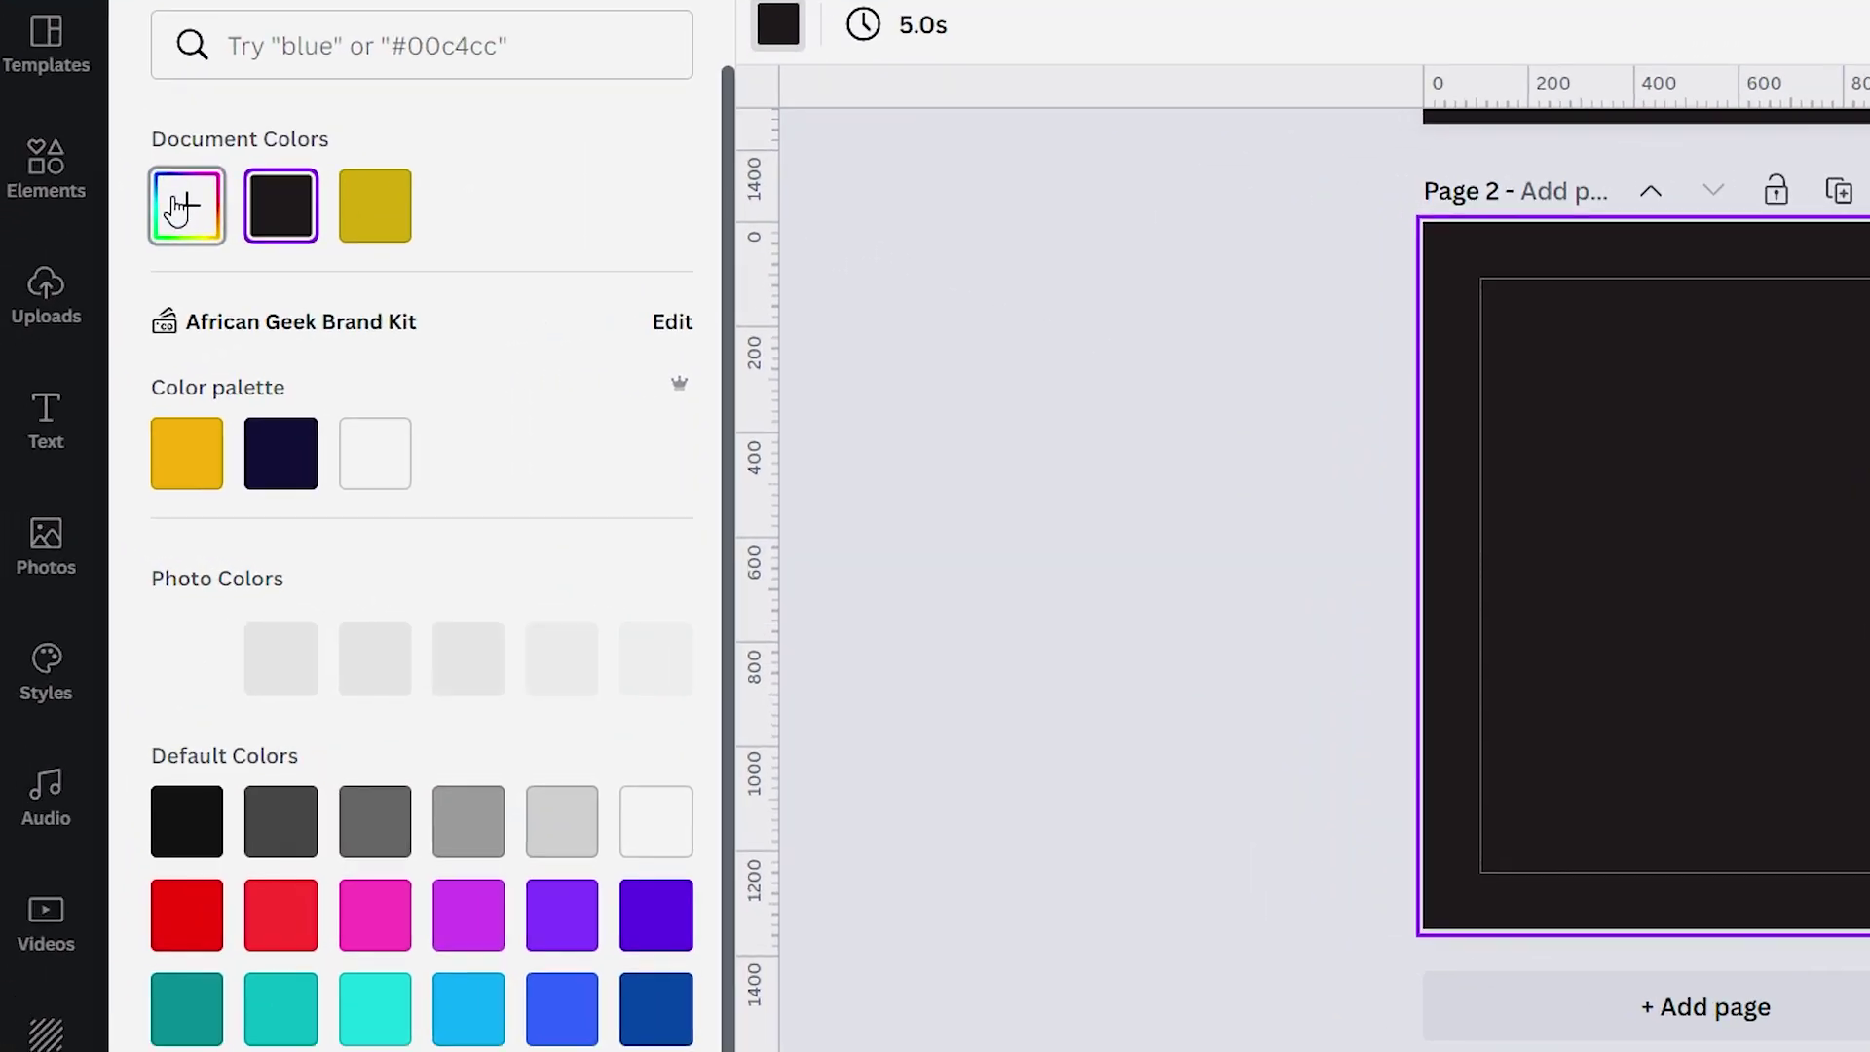
click(63, 280)
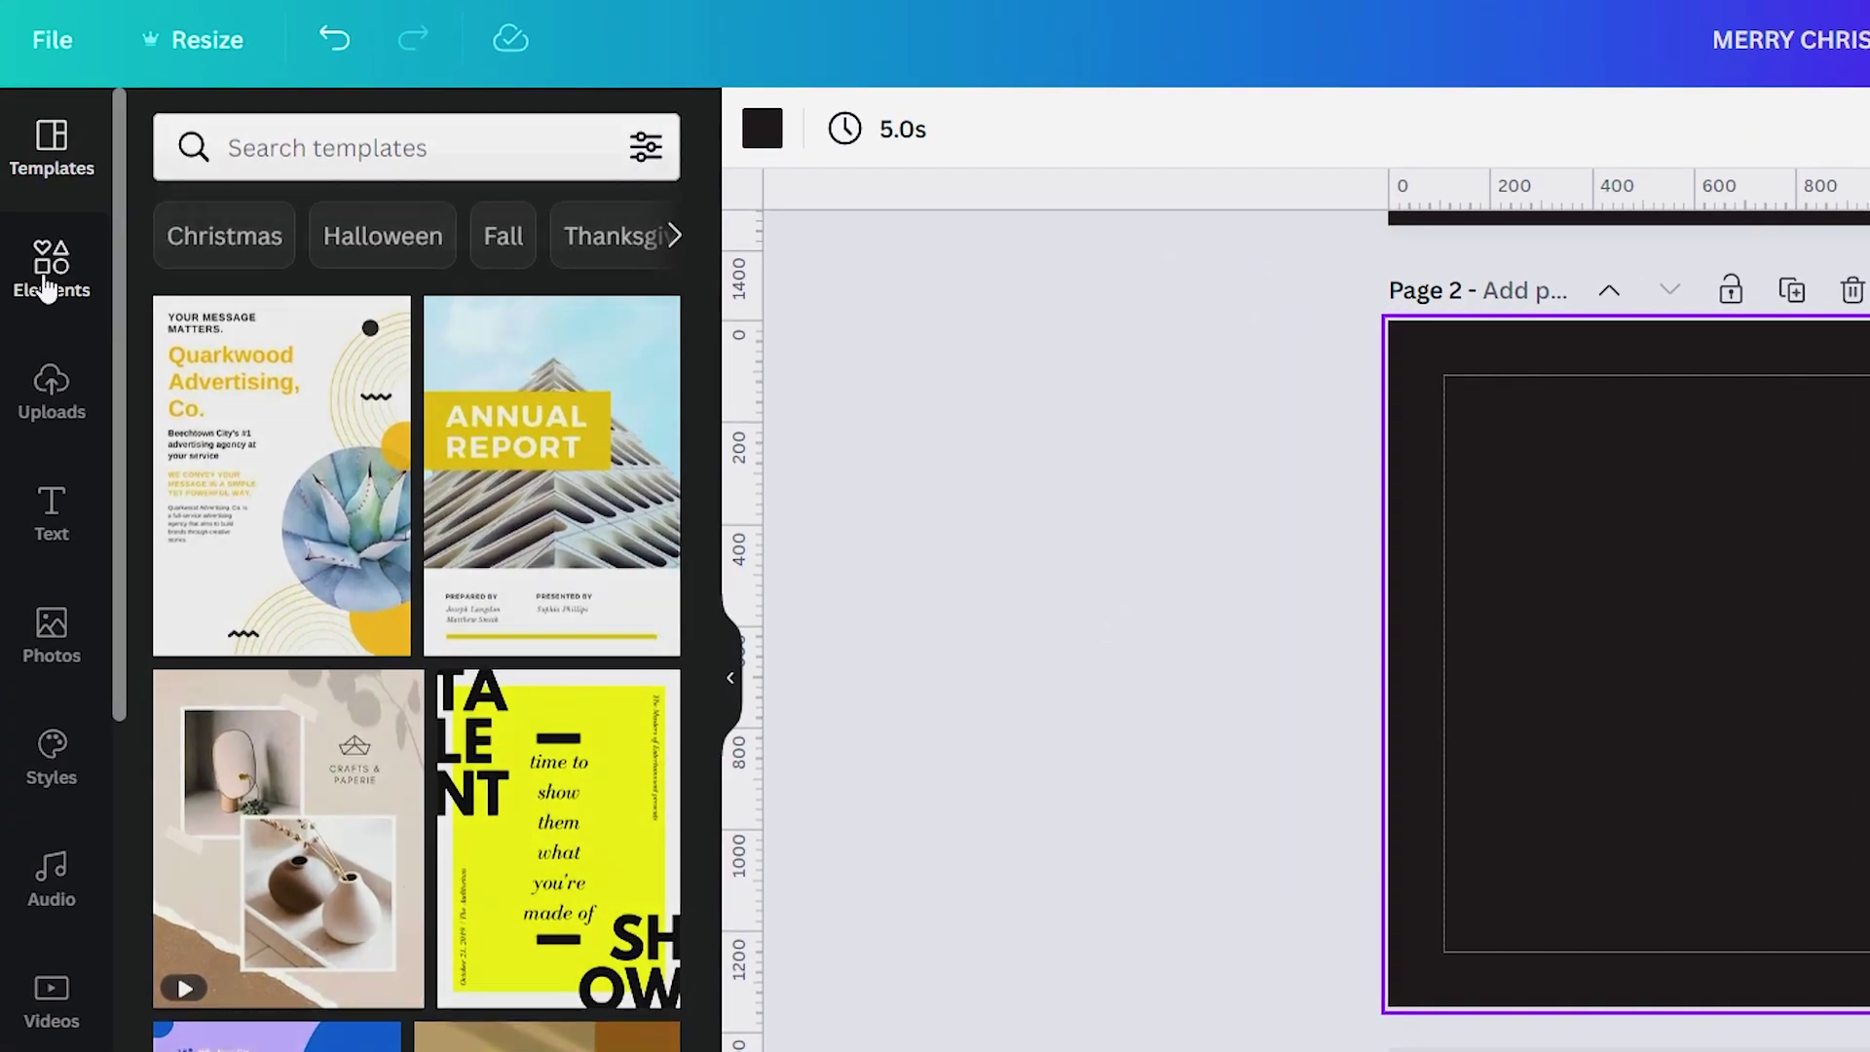
- Search the elements library for 'chistmas ball' and show the Photo results
click(46, 285)
click(329, 132)
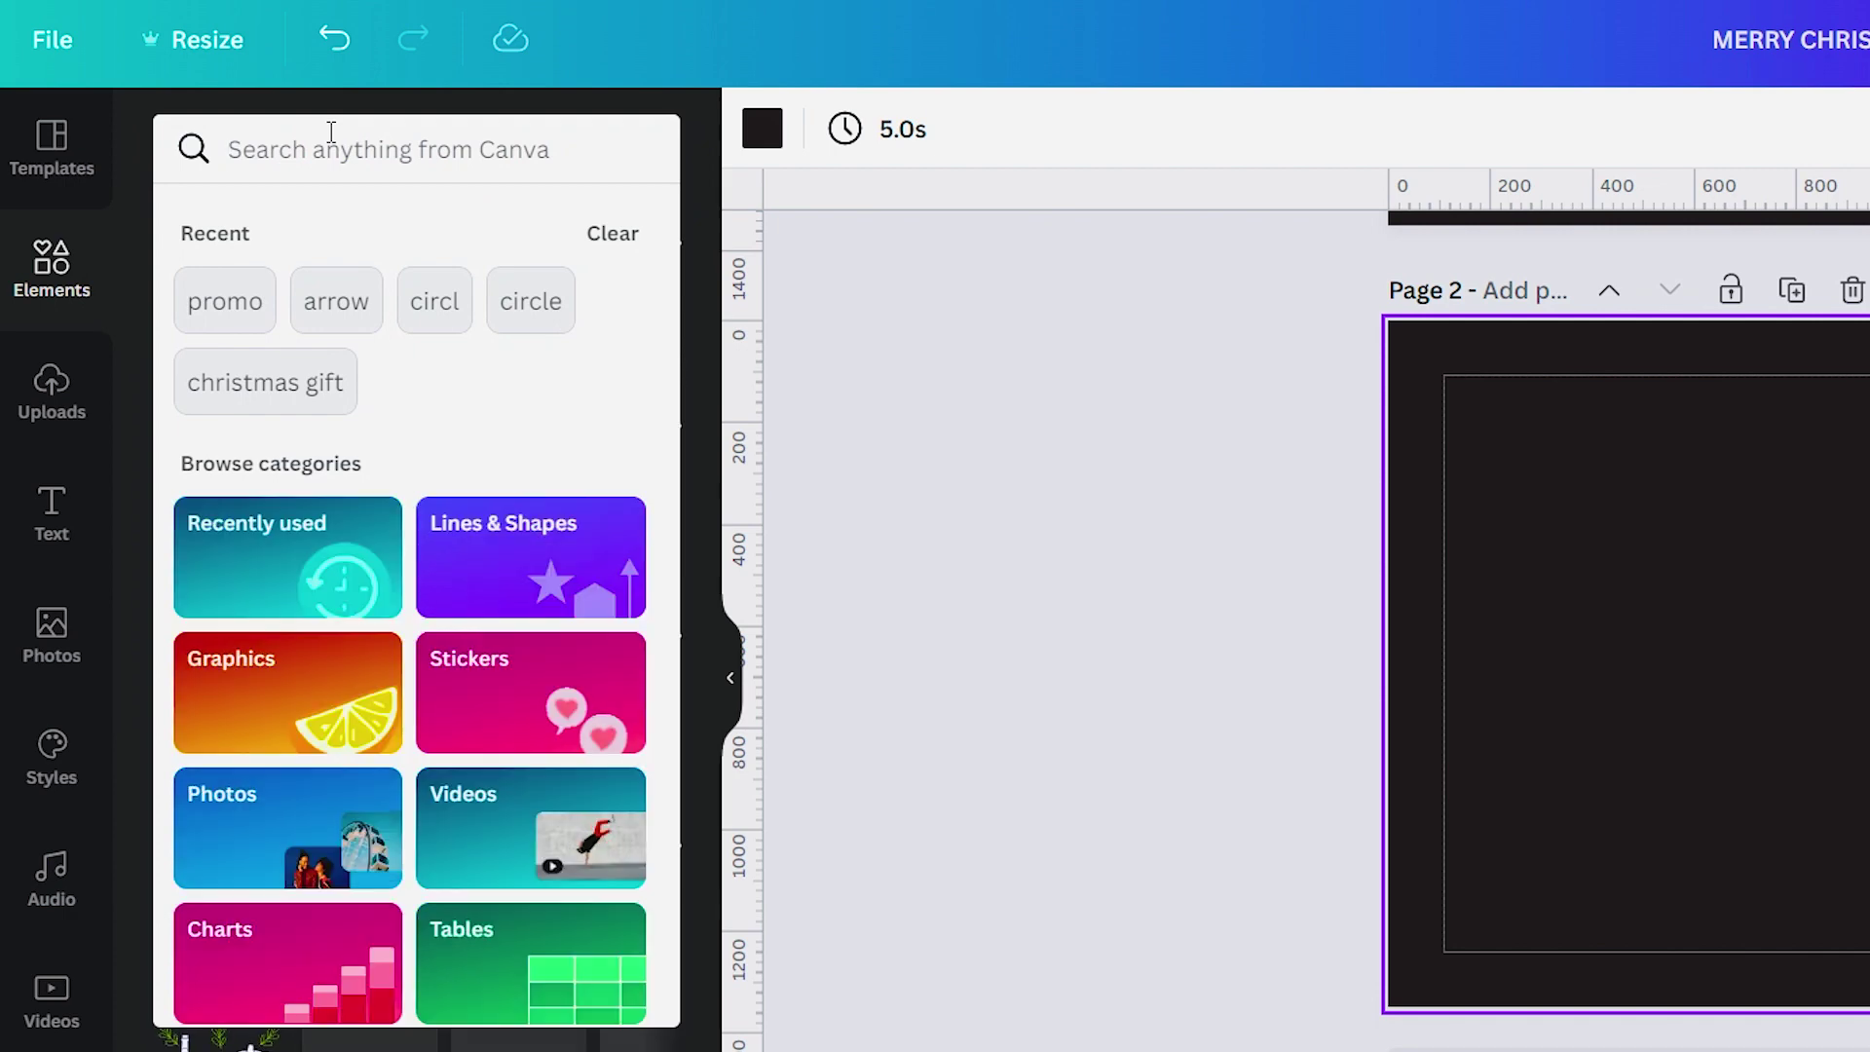
text(chistmas ball)
key(Return)
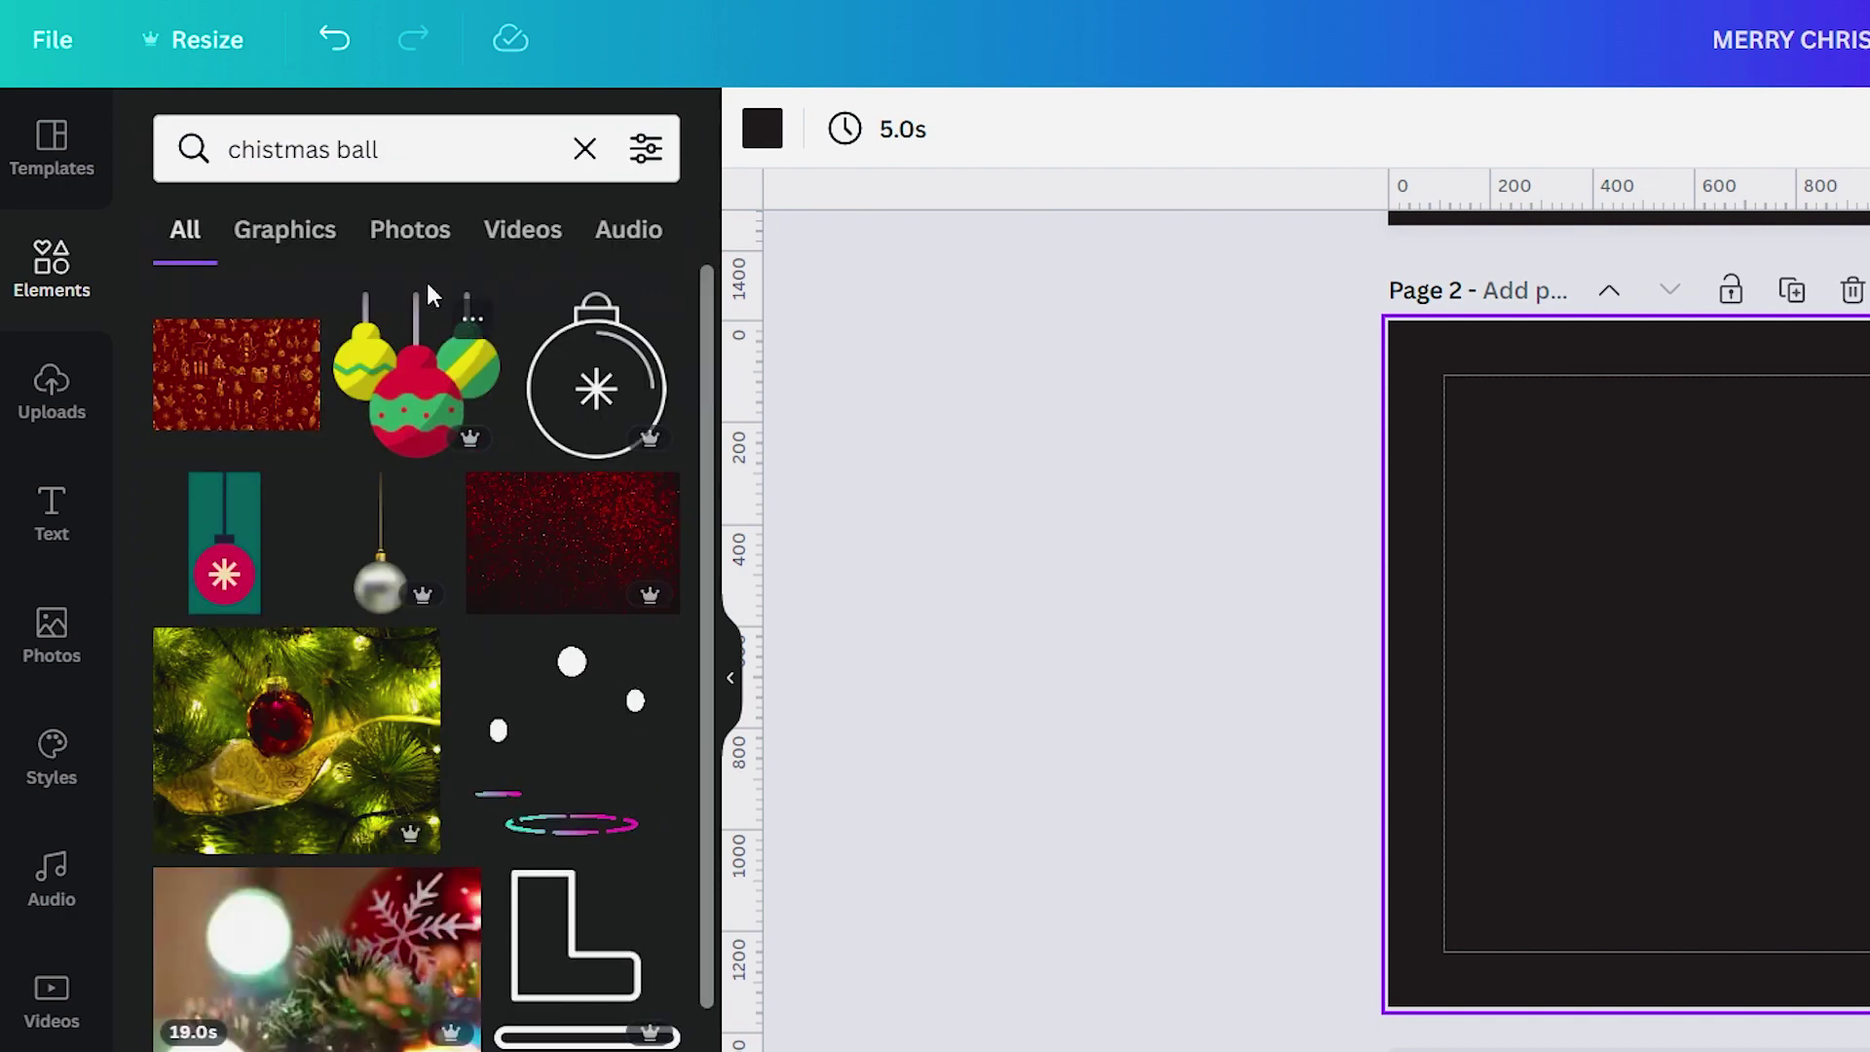
click(410, 234)
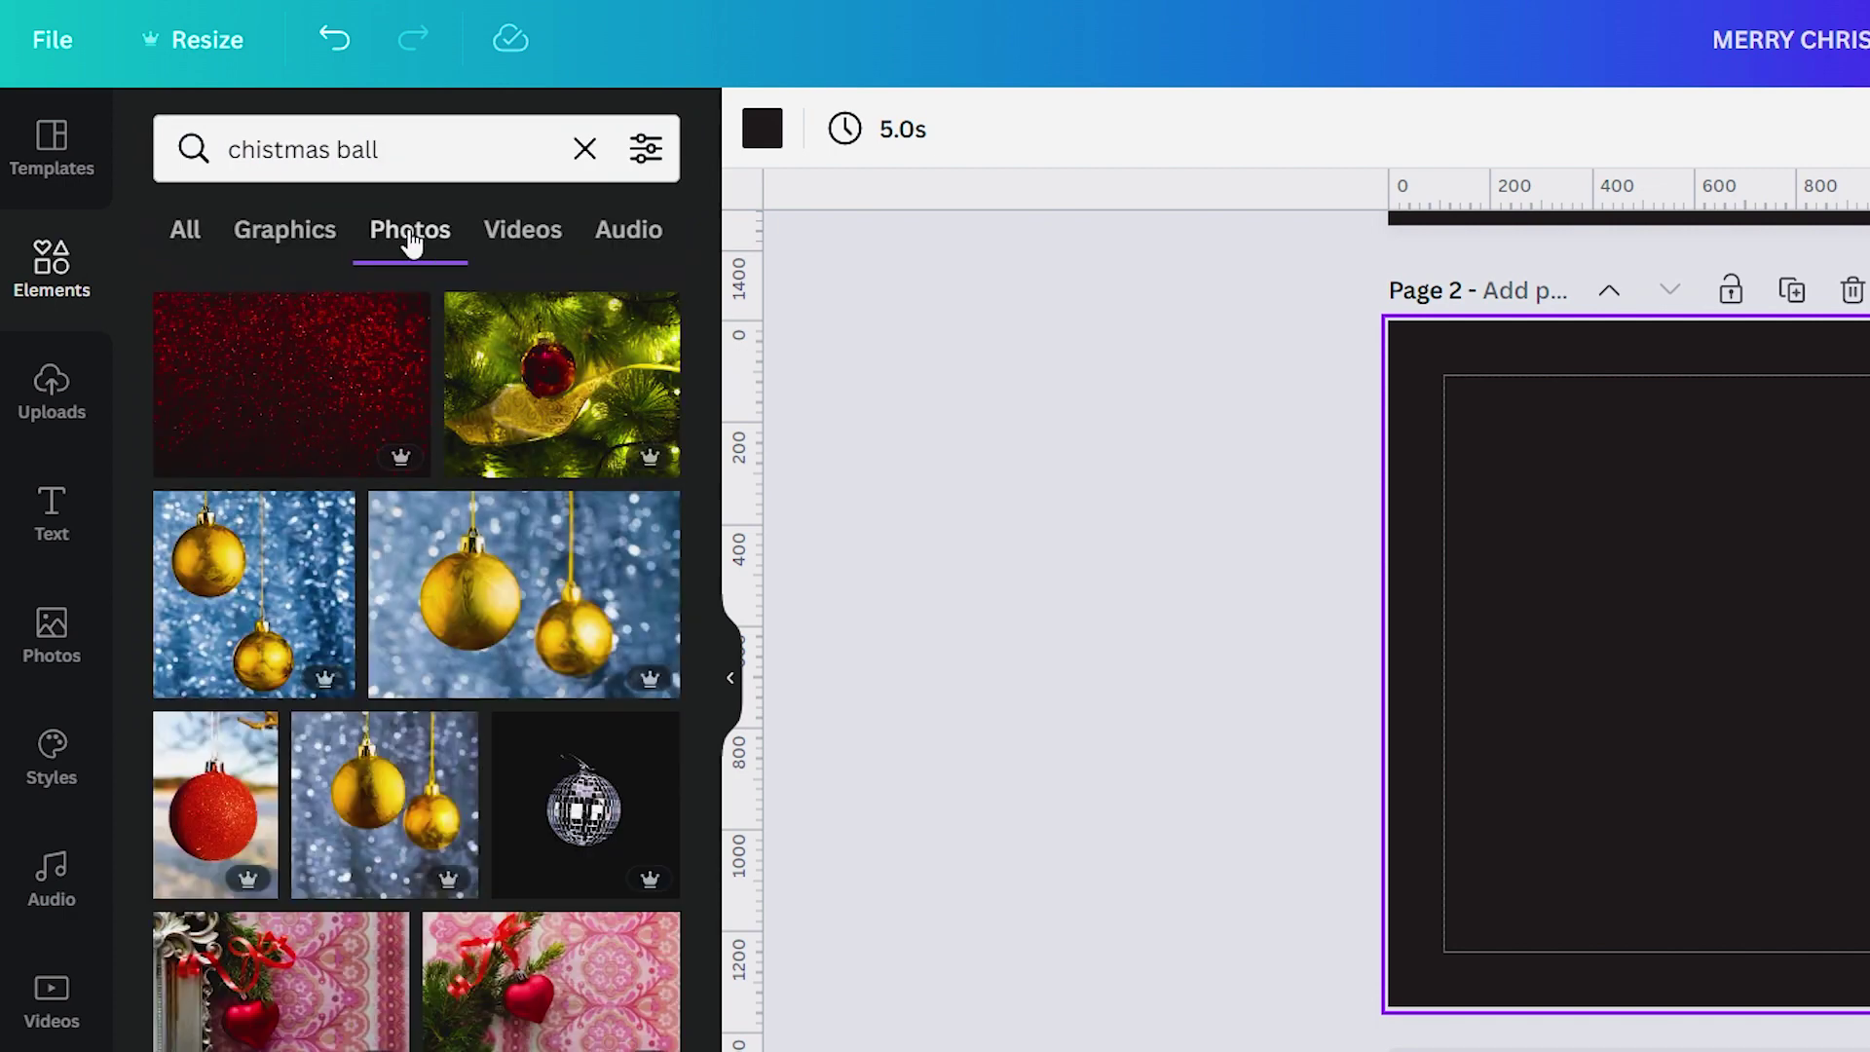
scroll(501, 543, down, 3)
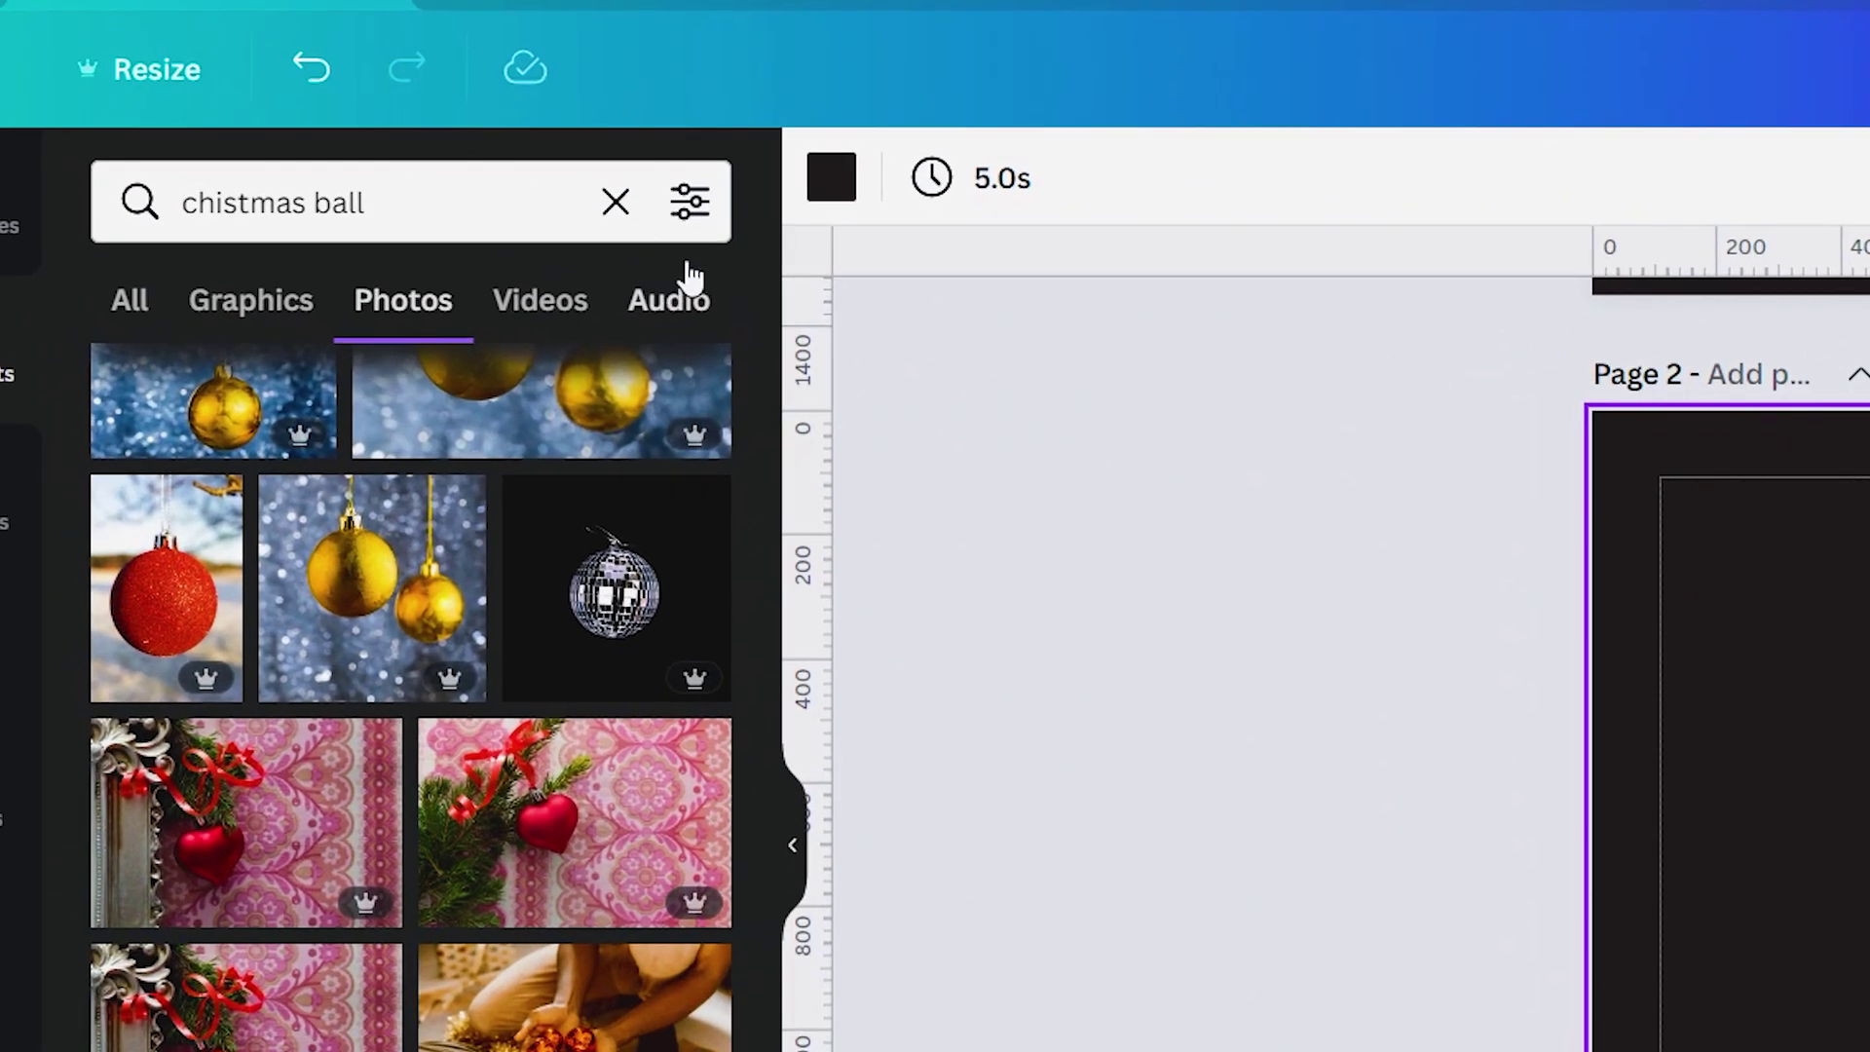
- Filter the photo results to cut-outs only and browse them
click(432, 160)
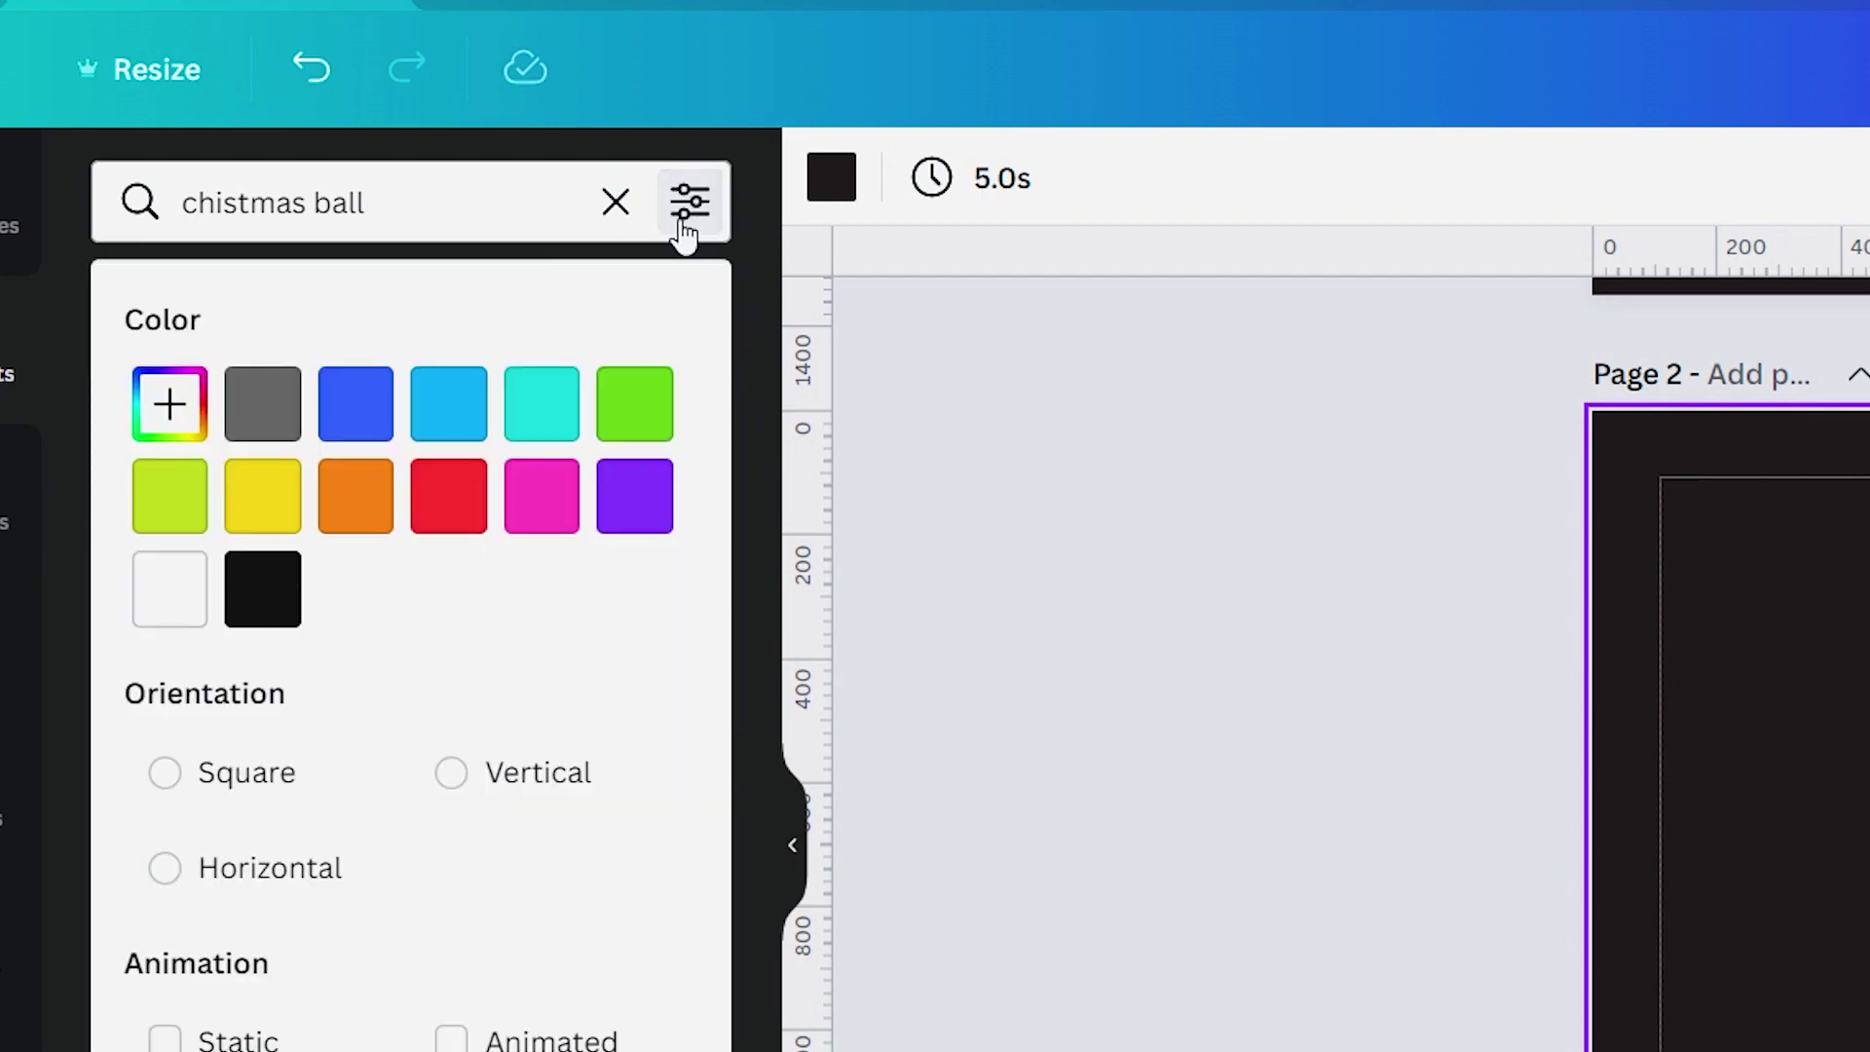
scroll(302, 984, down, 3)
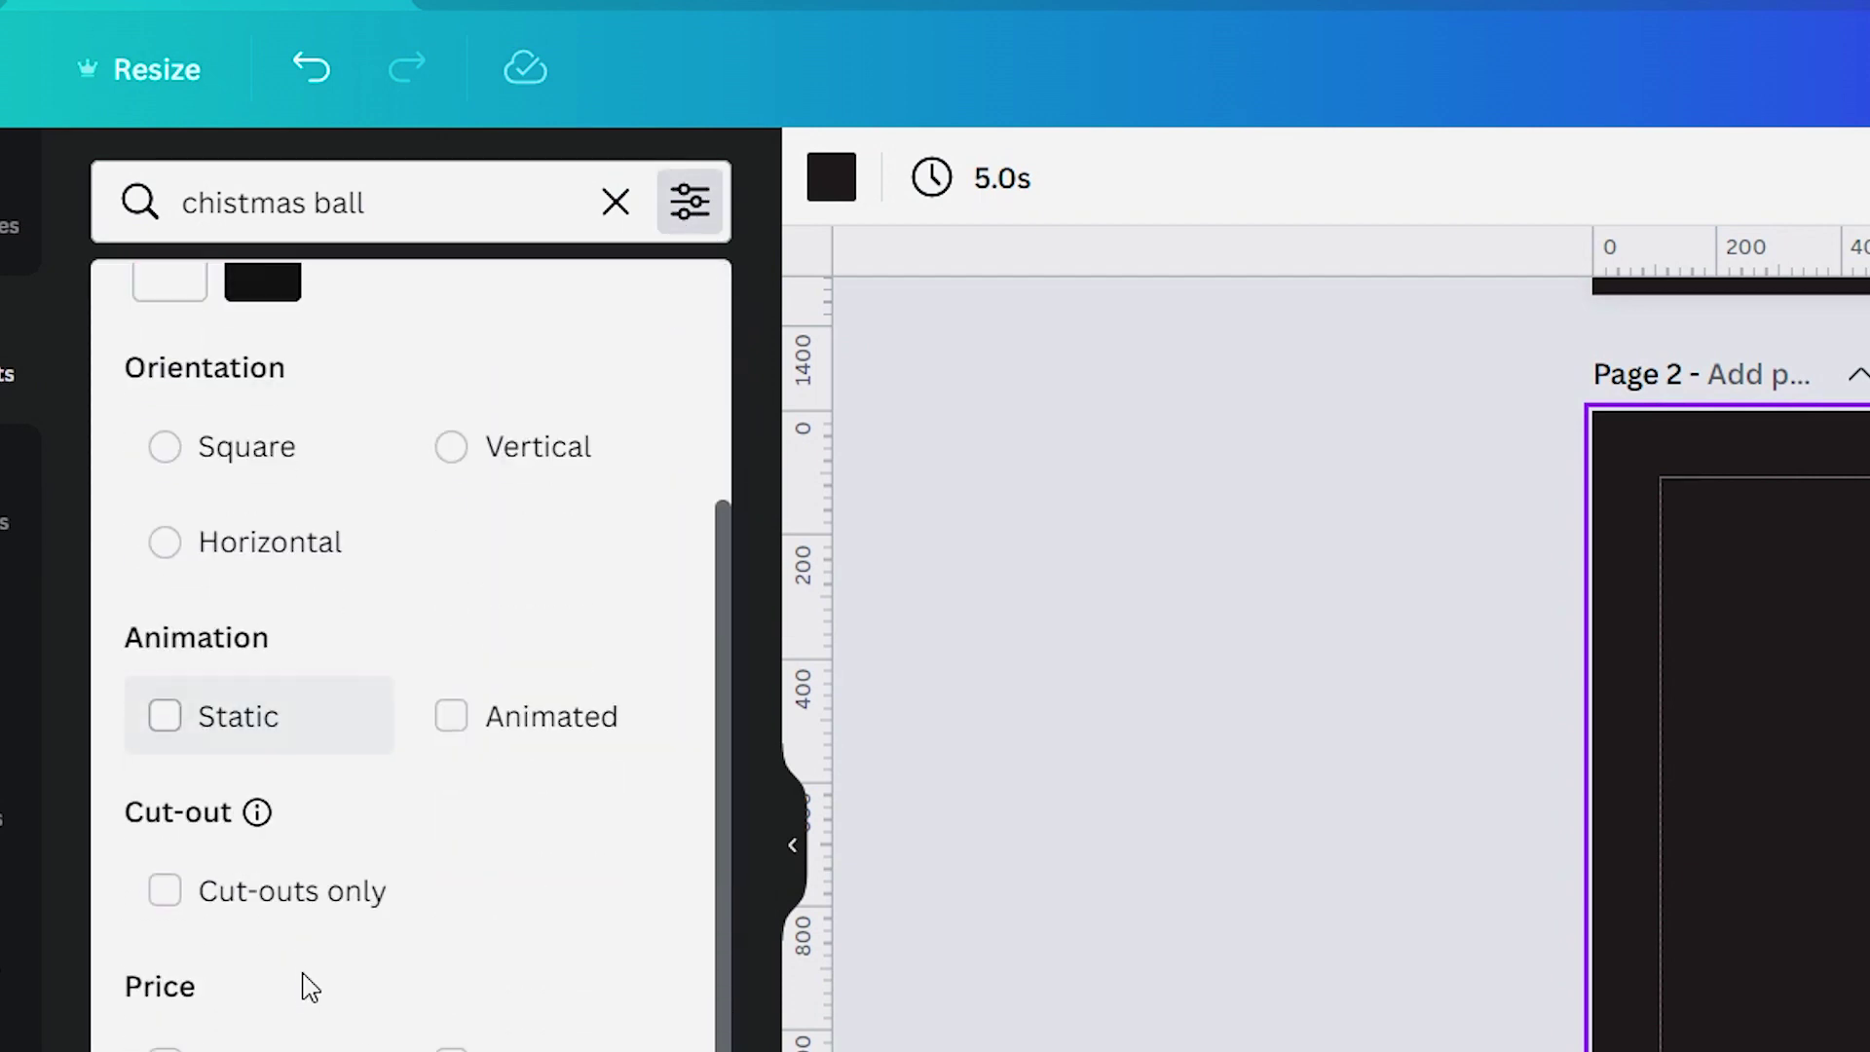
click(167, 894)
click(301, 785)
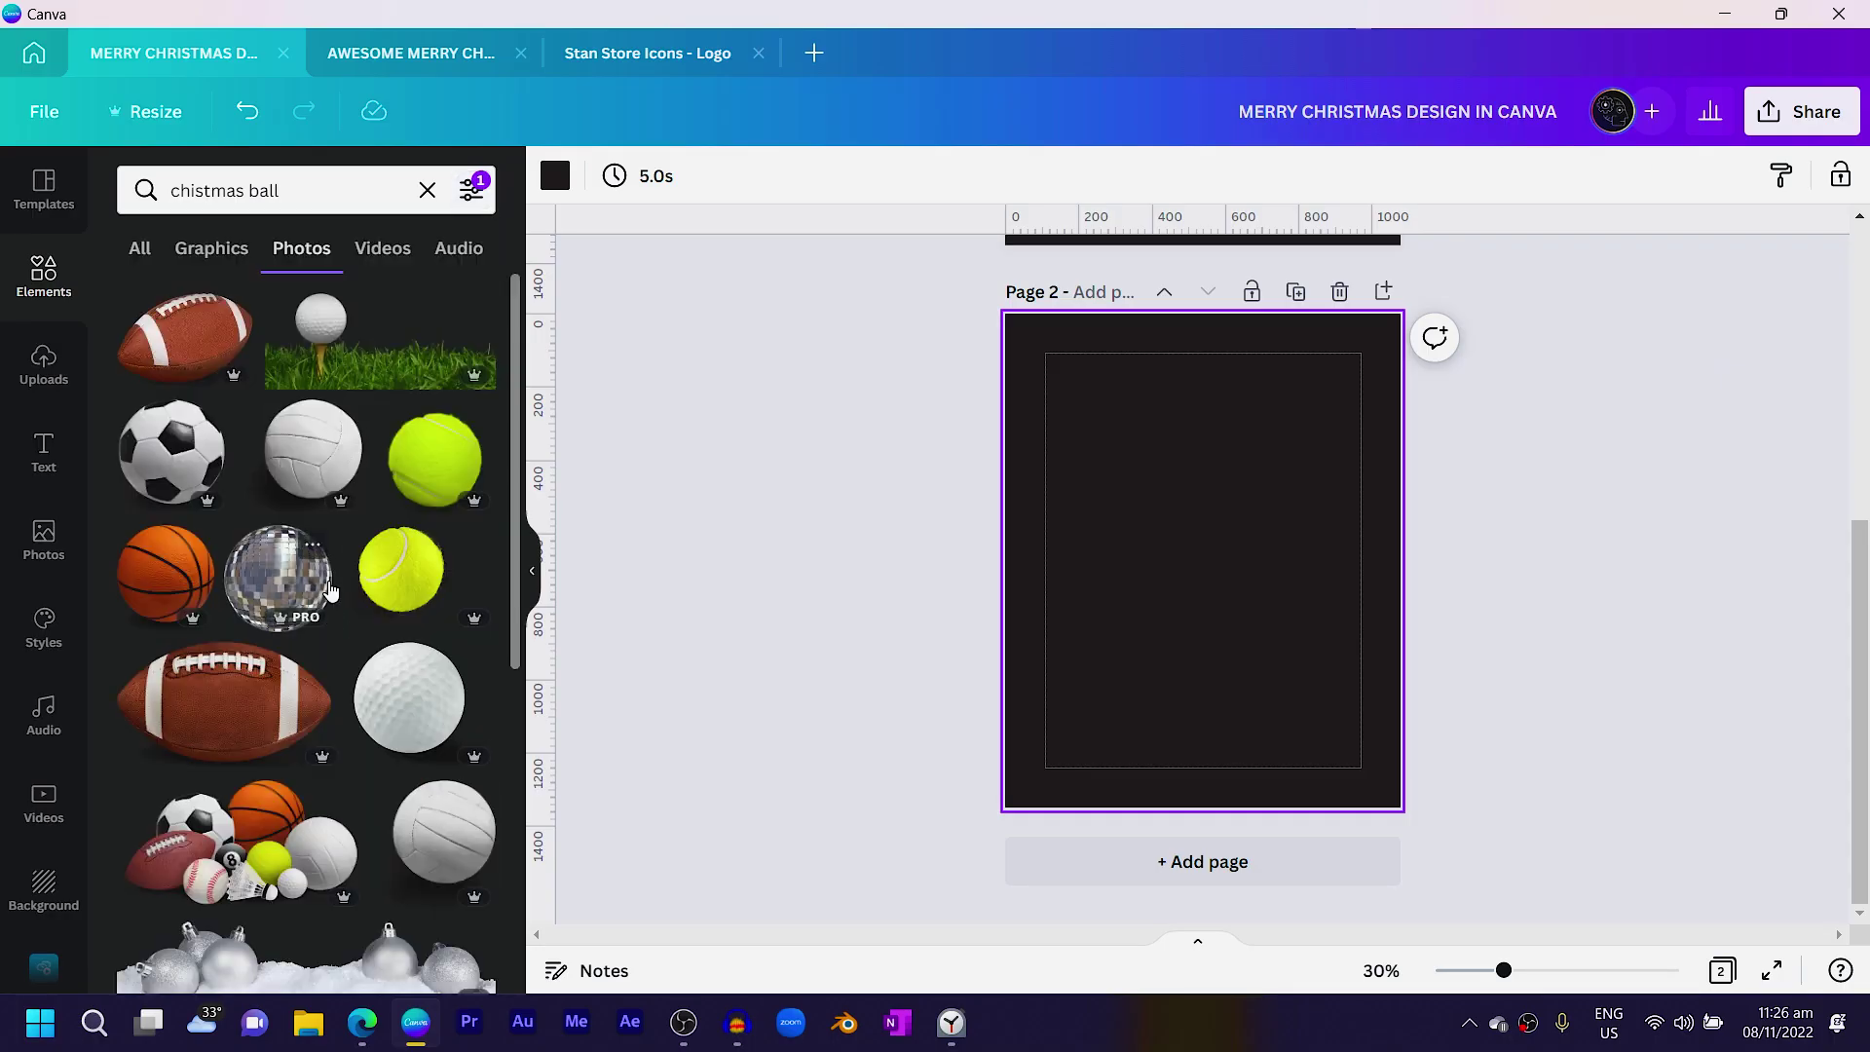
click(313, 188)
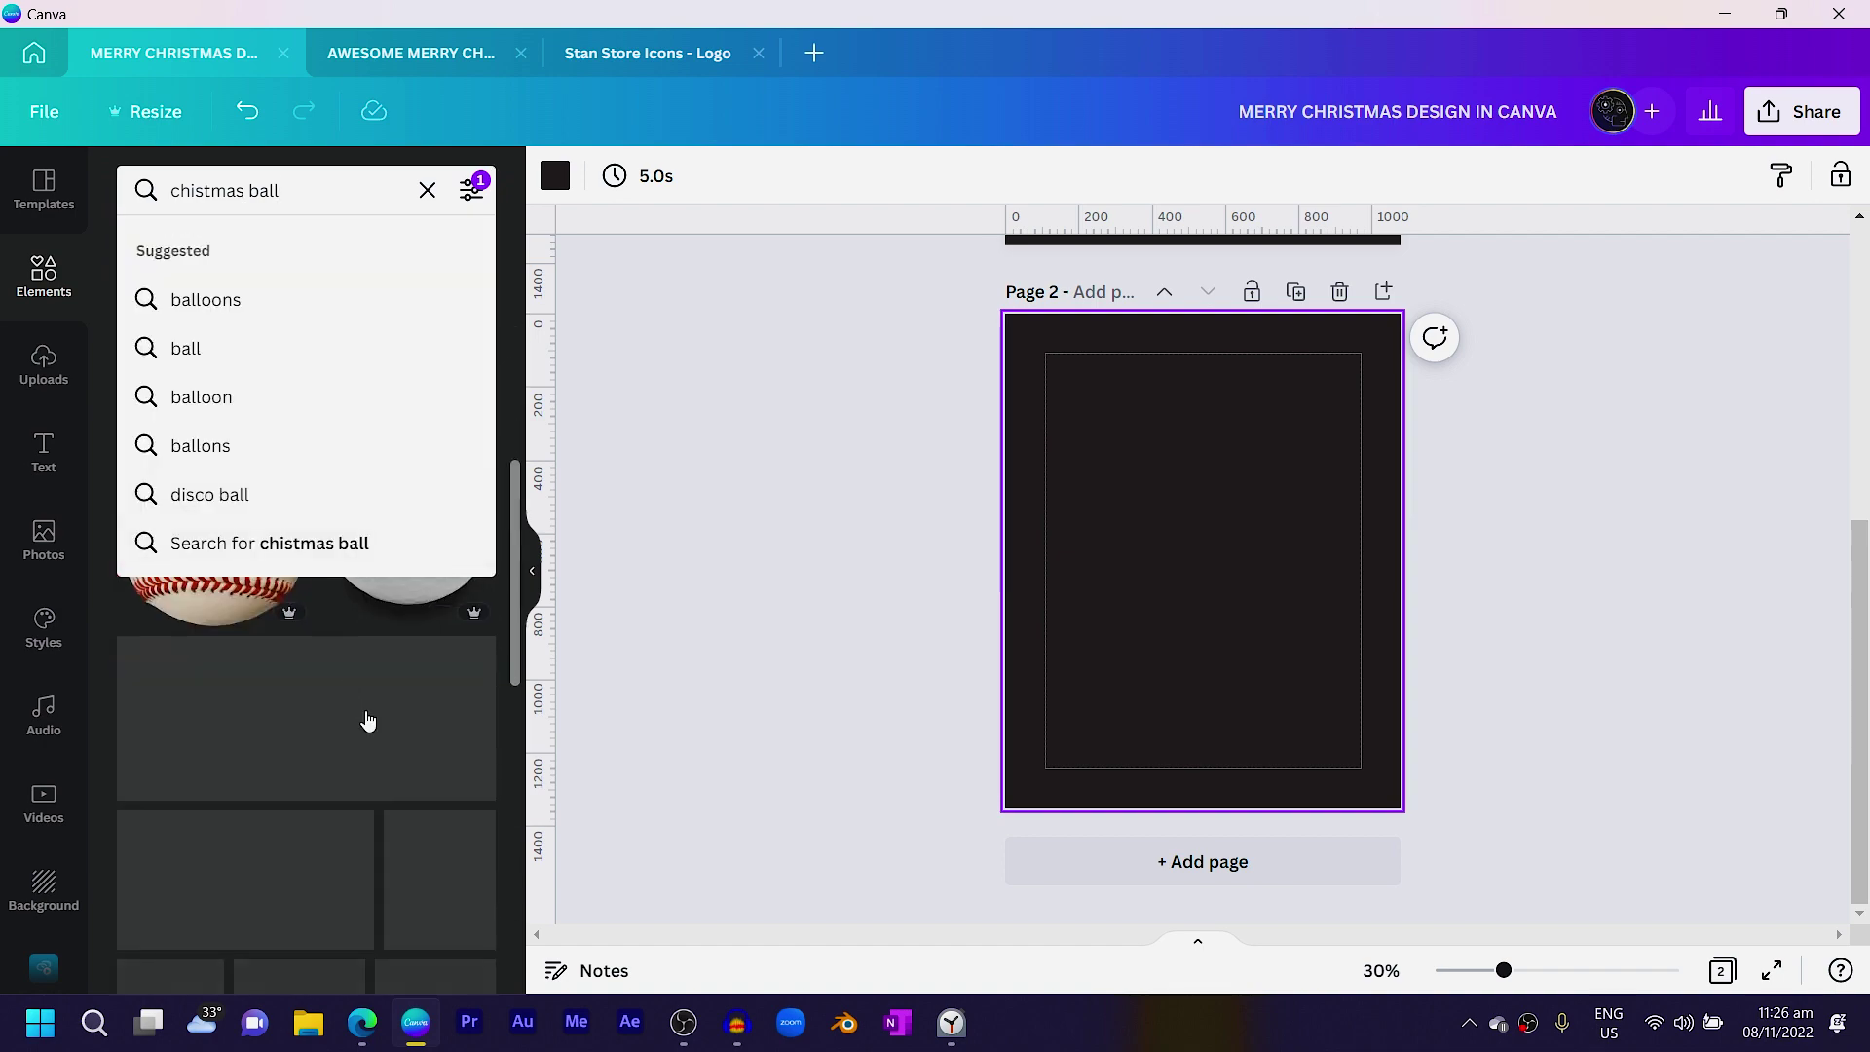
click(647, 747)
scroll(298, 647, down, 5)
scroll(297, 584, down, 2)
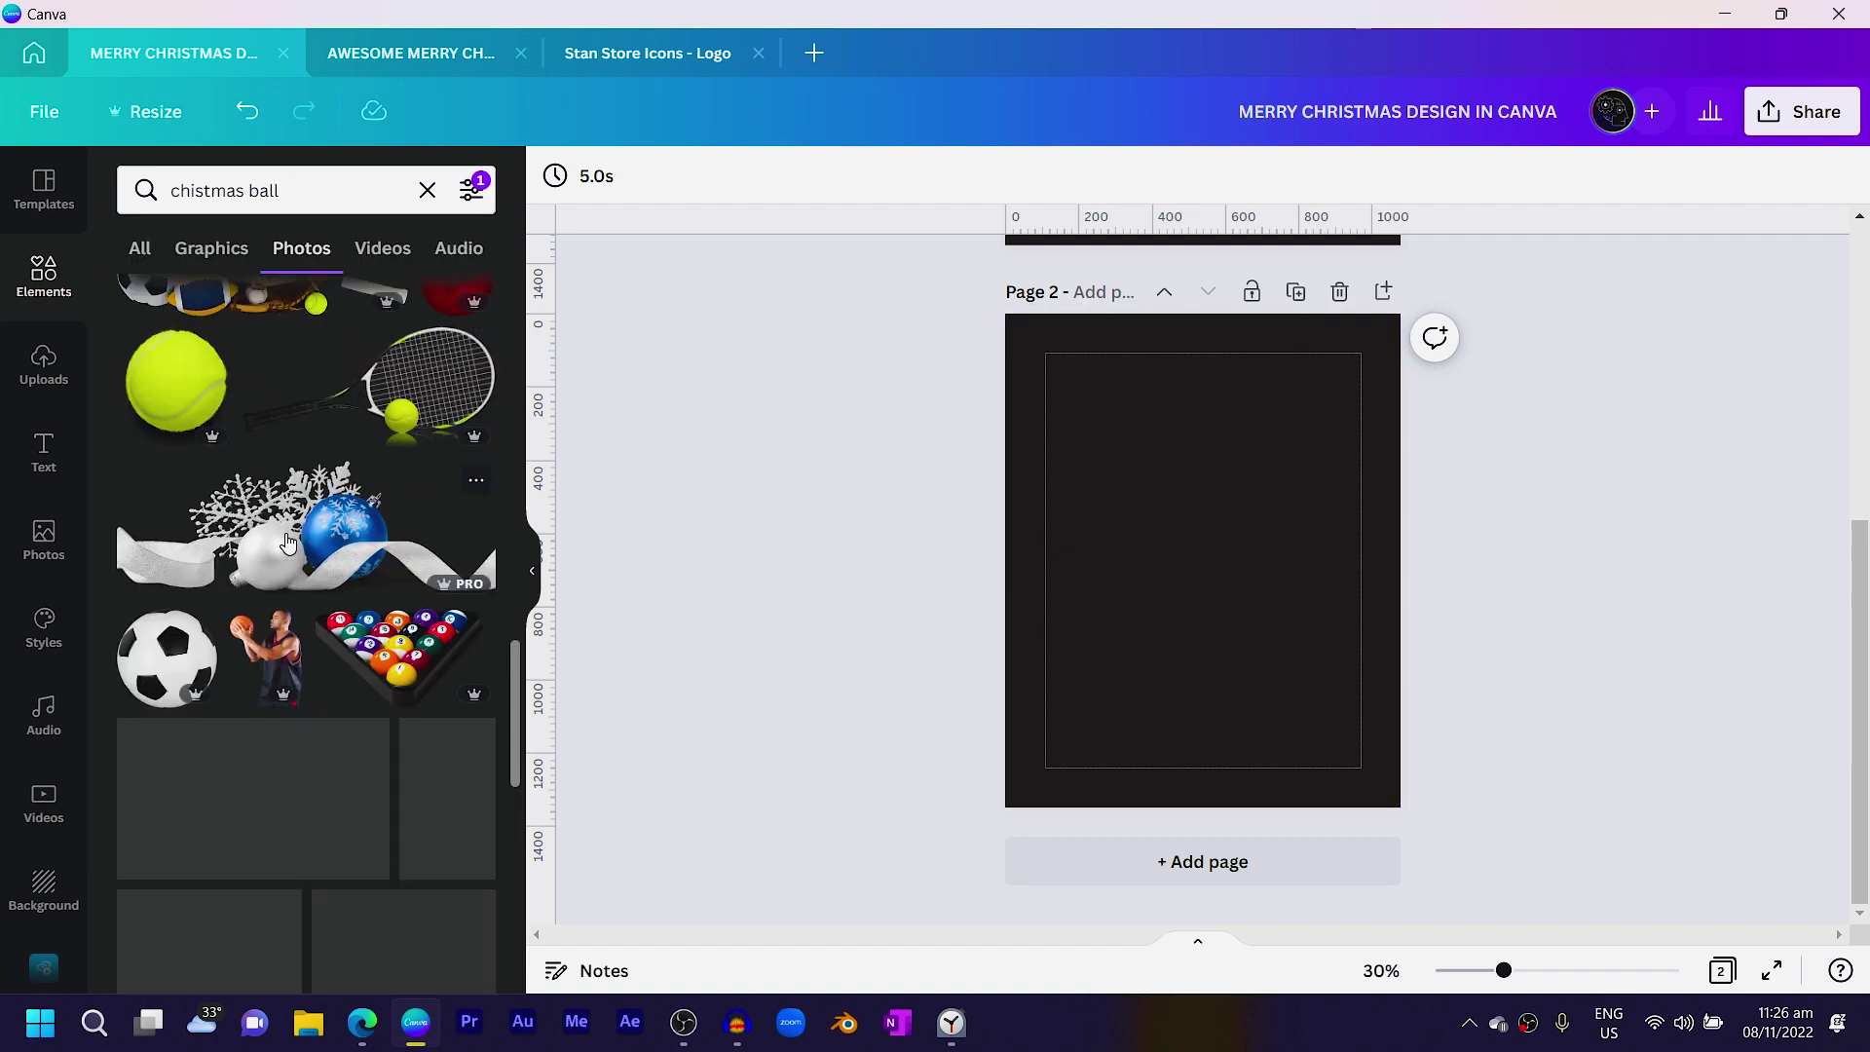
scroll(298, 424, up, 8)
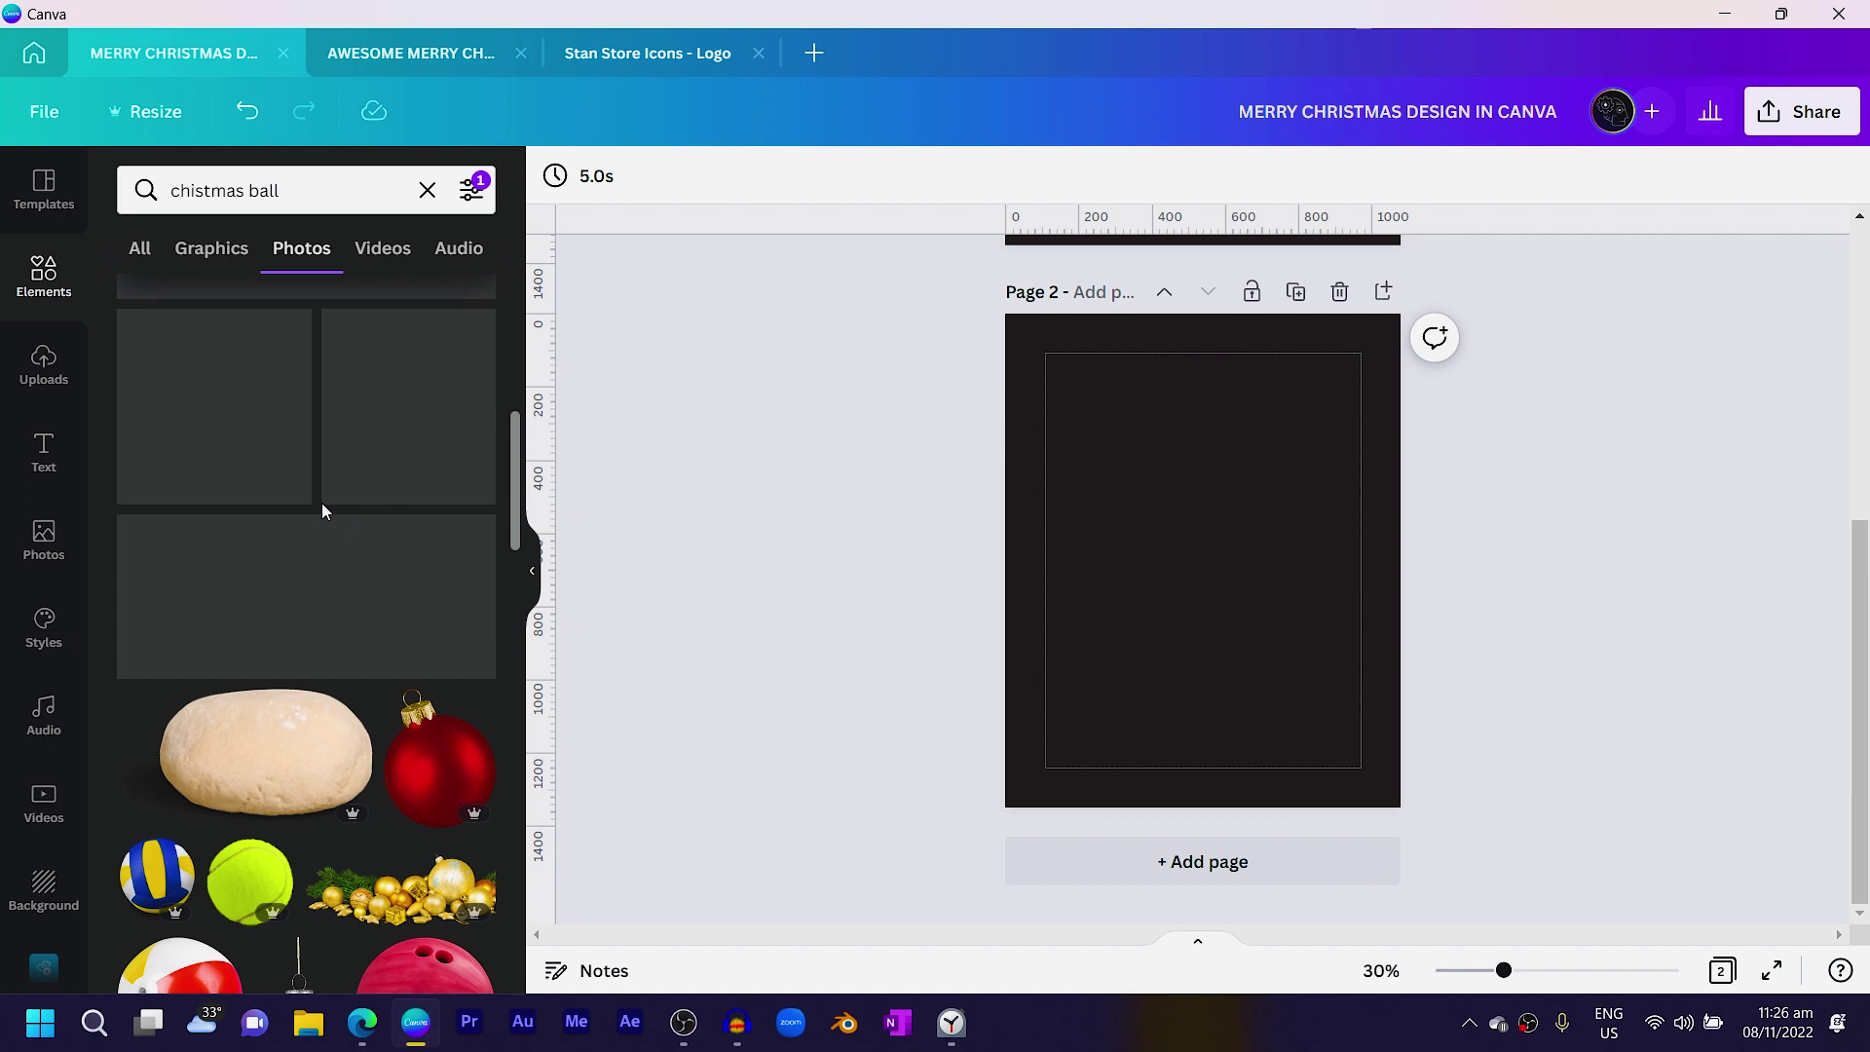
- Switch to Graphics results with the cut-outs-only filter turned off
click(211, 250)
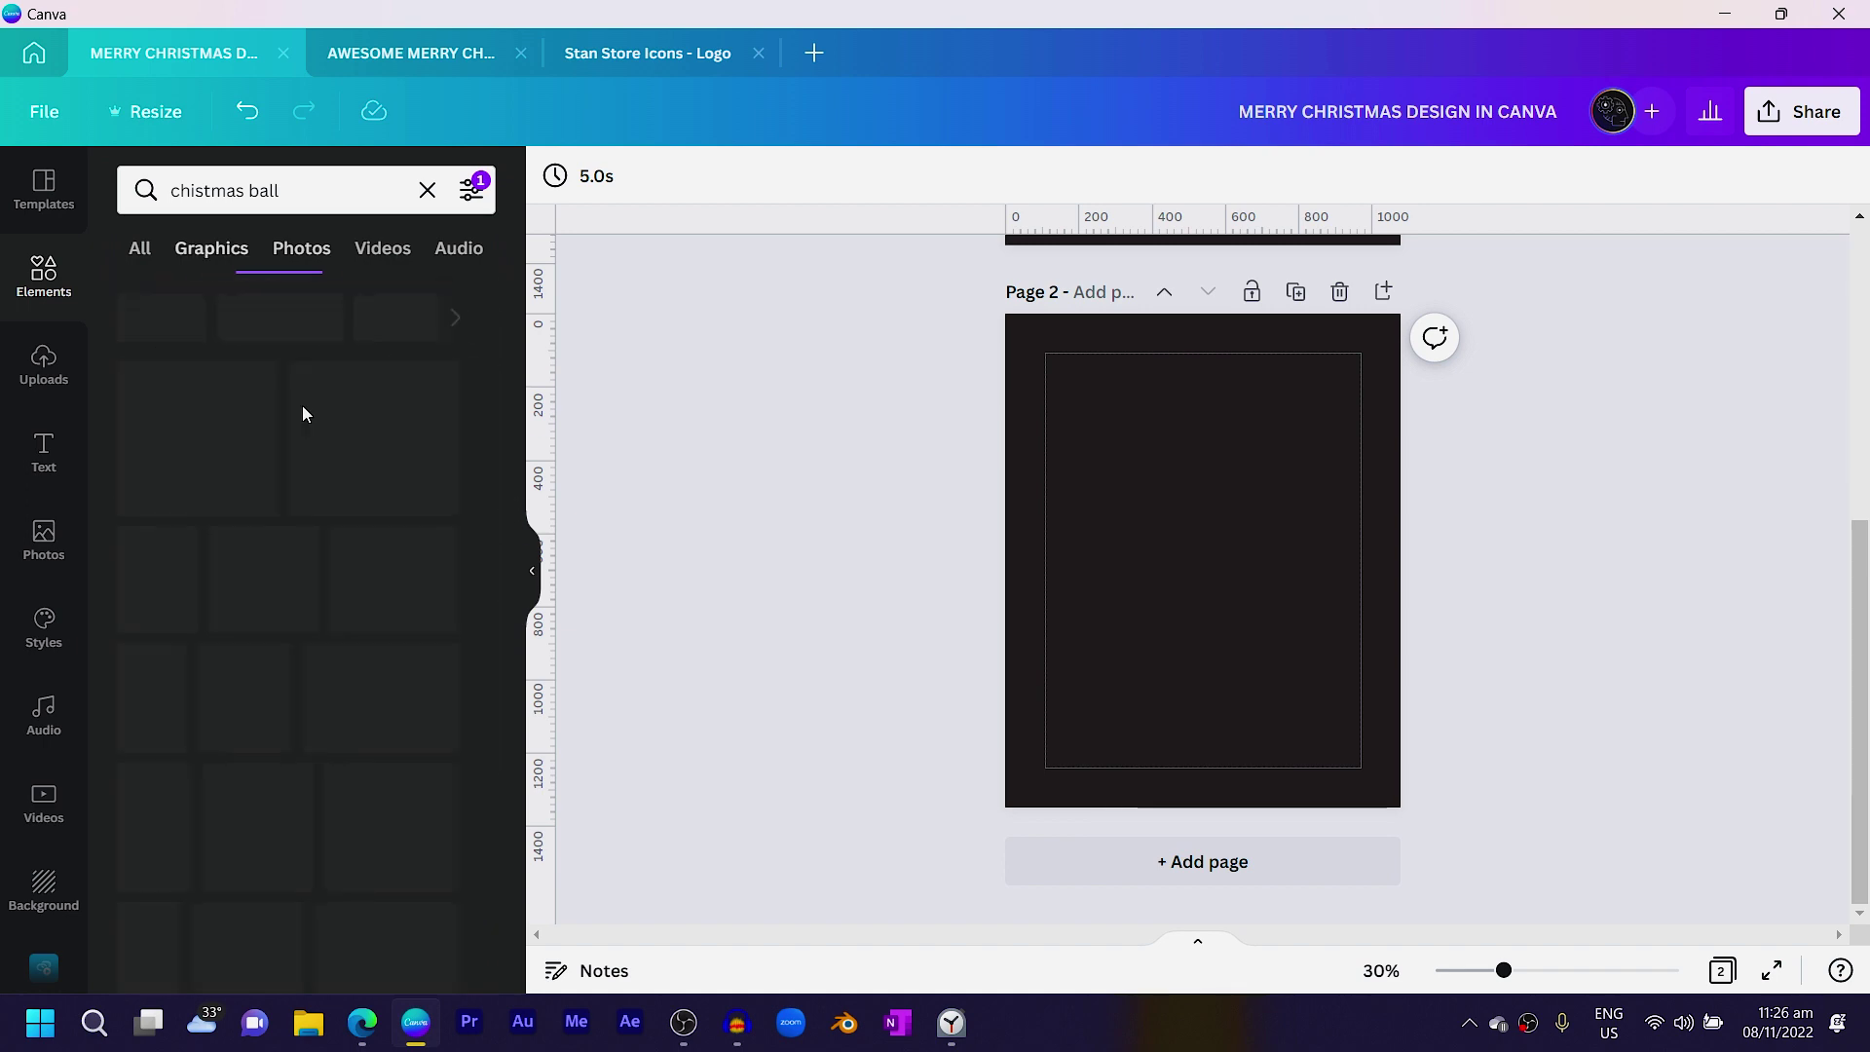
click(475, 187)
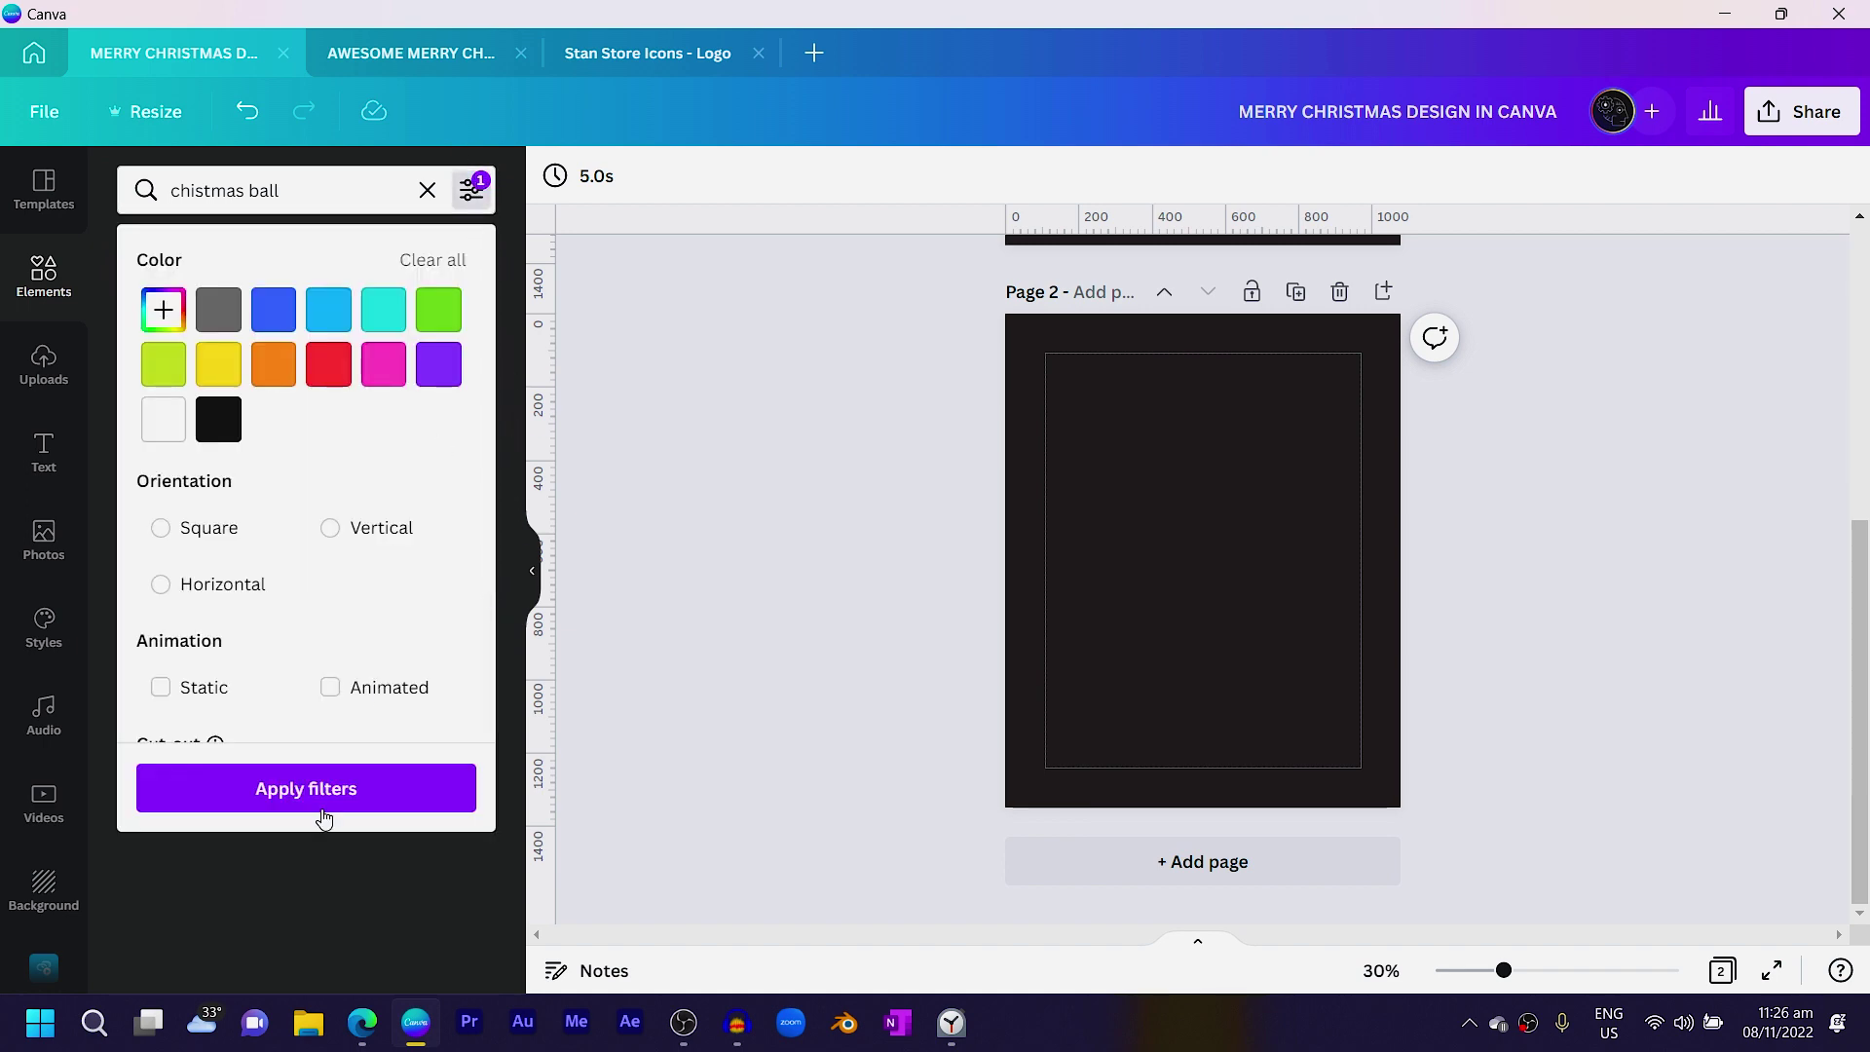
scroll(254, 741, down, 2)
click(161, 599)
click(270, 791)
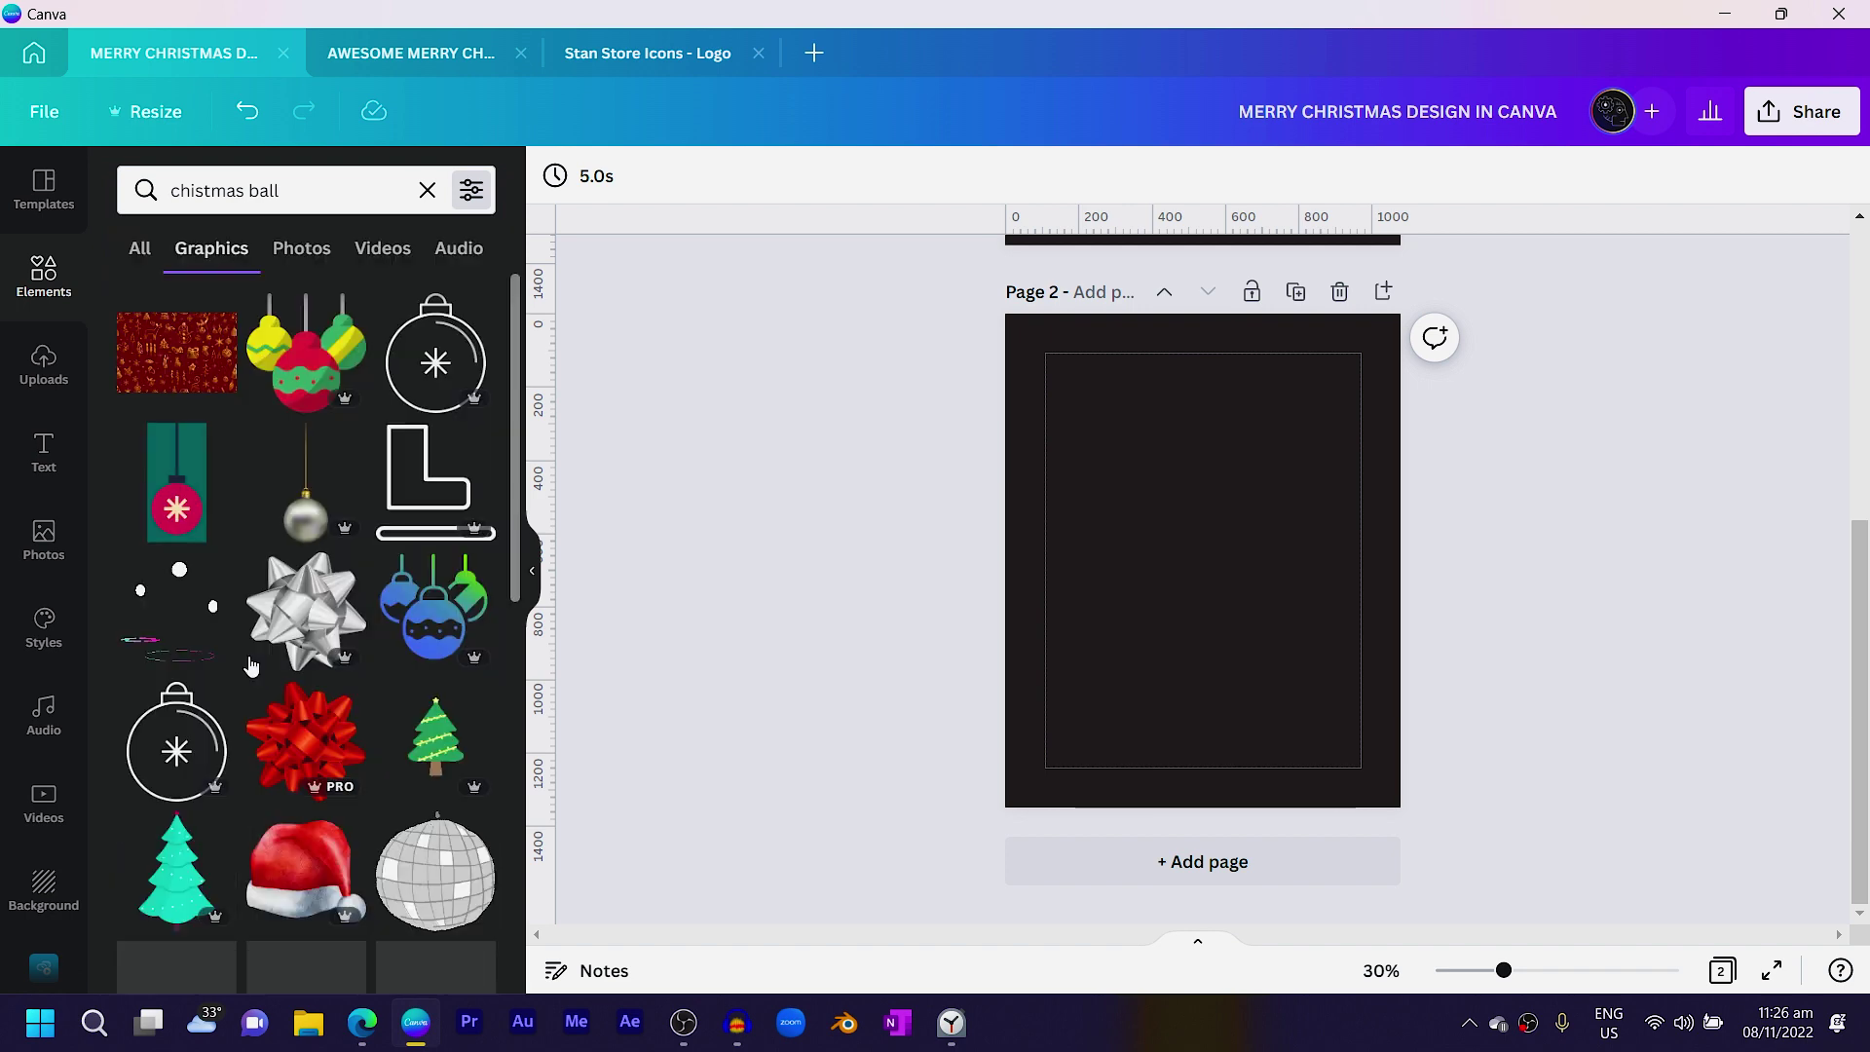
scroll(329, 554, down, 5)
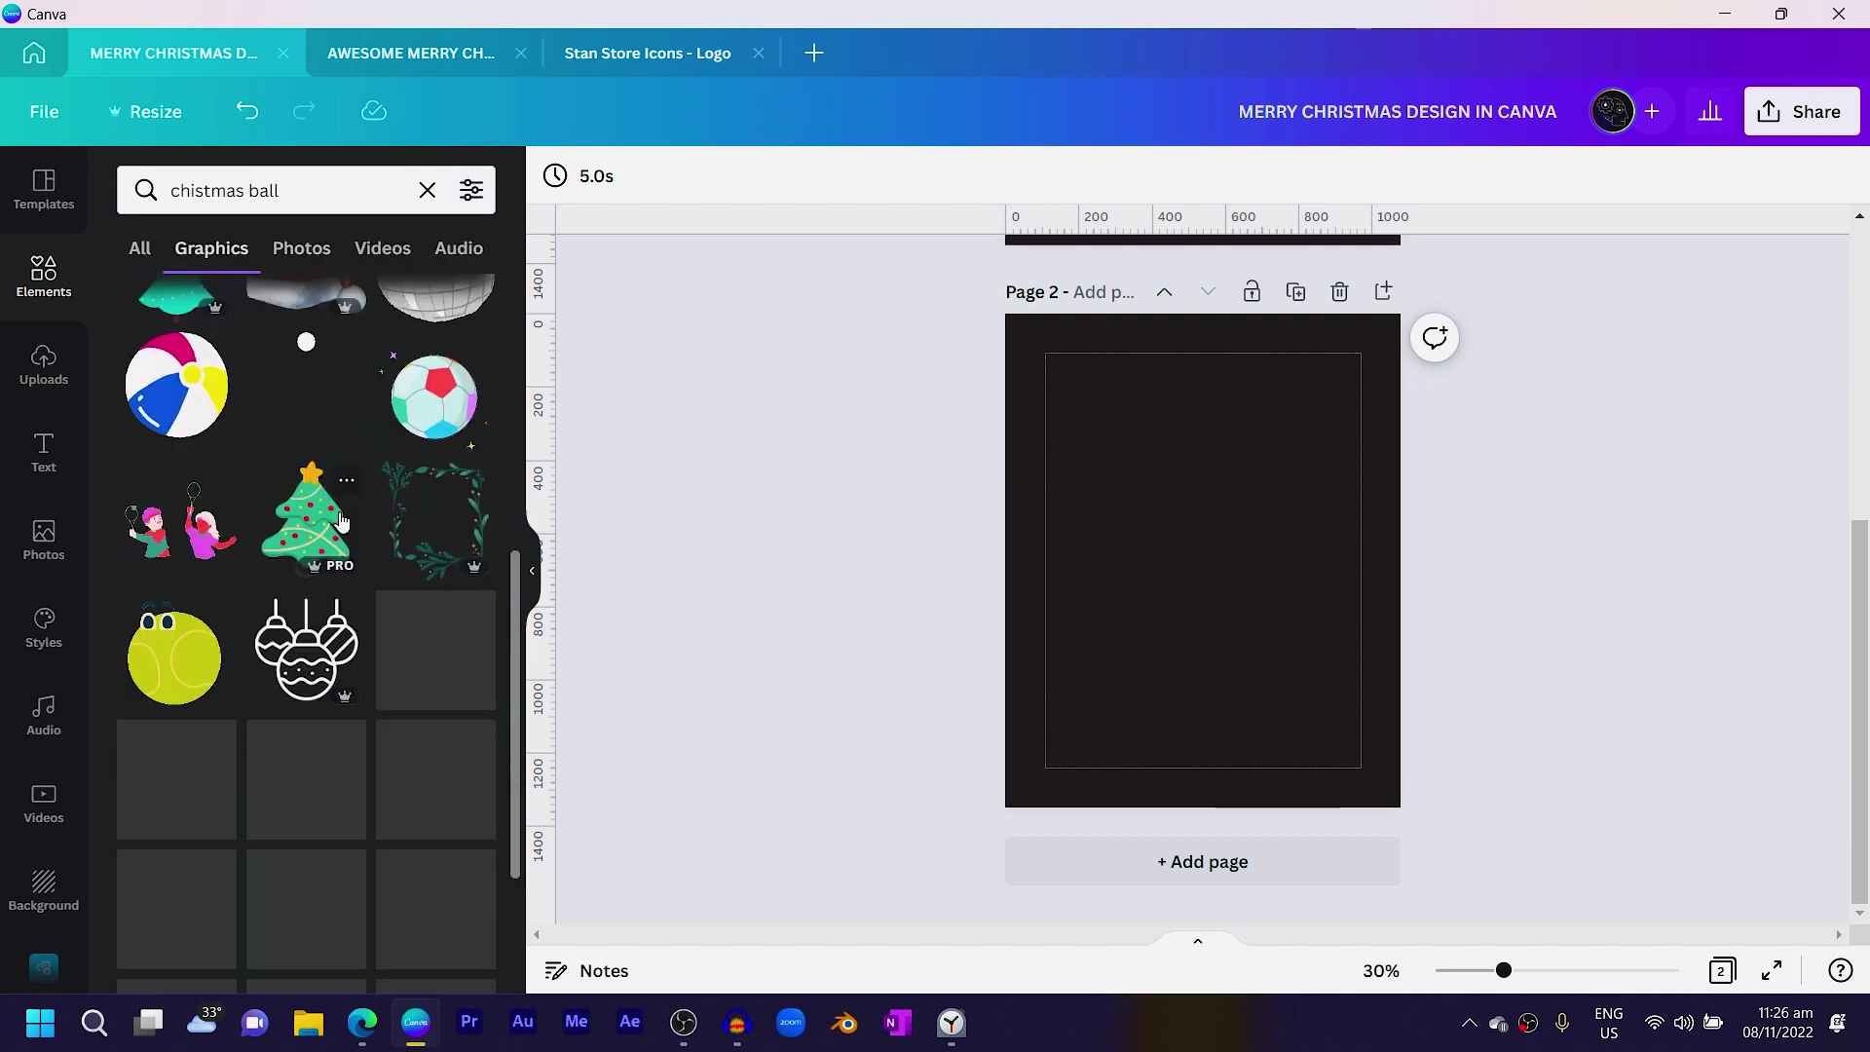
scroll(317, 536, up, 5)
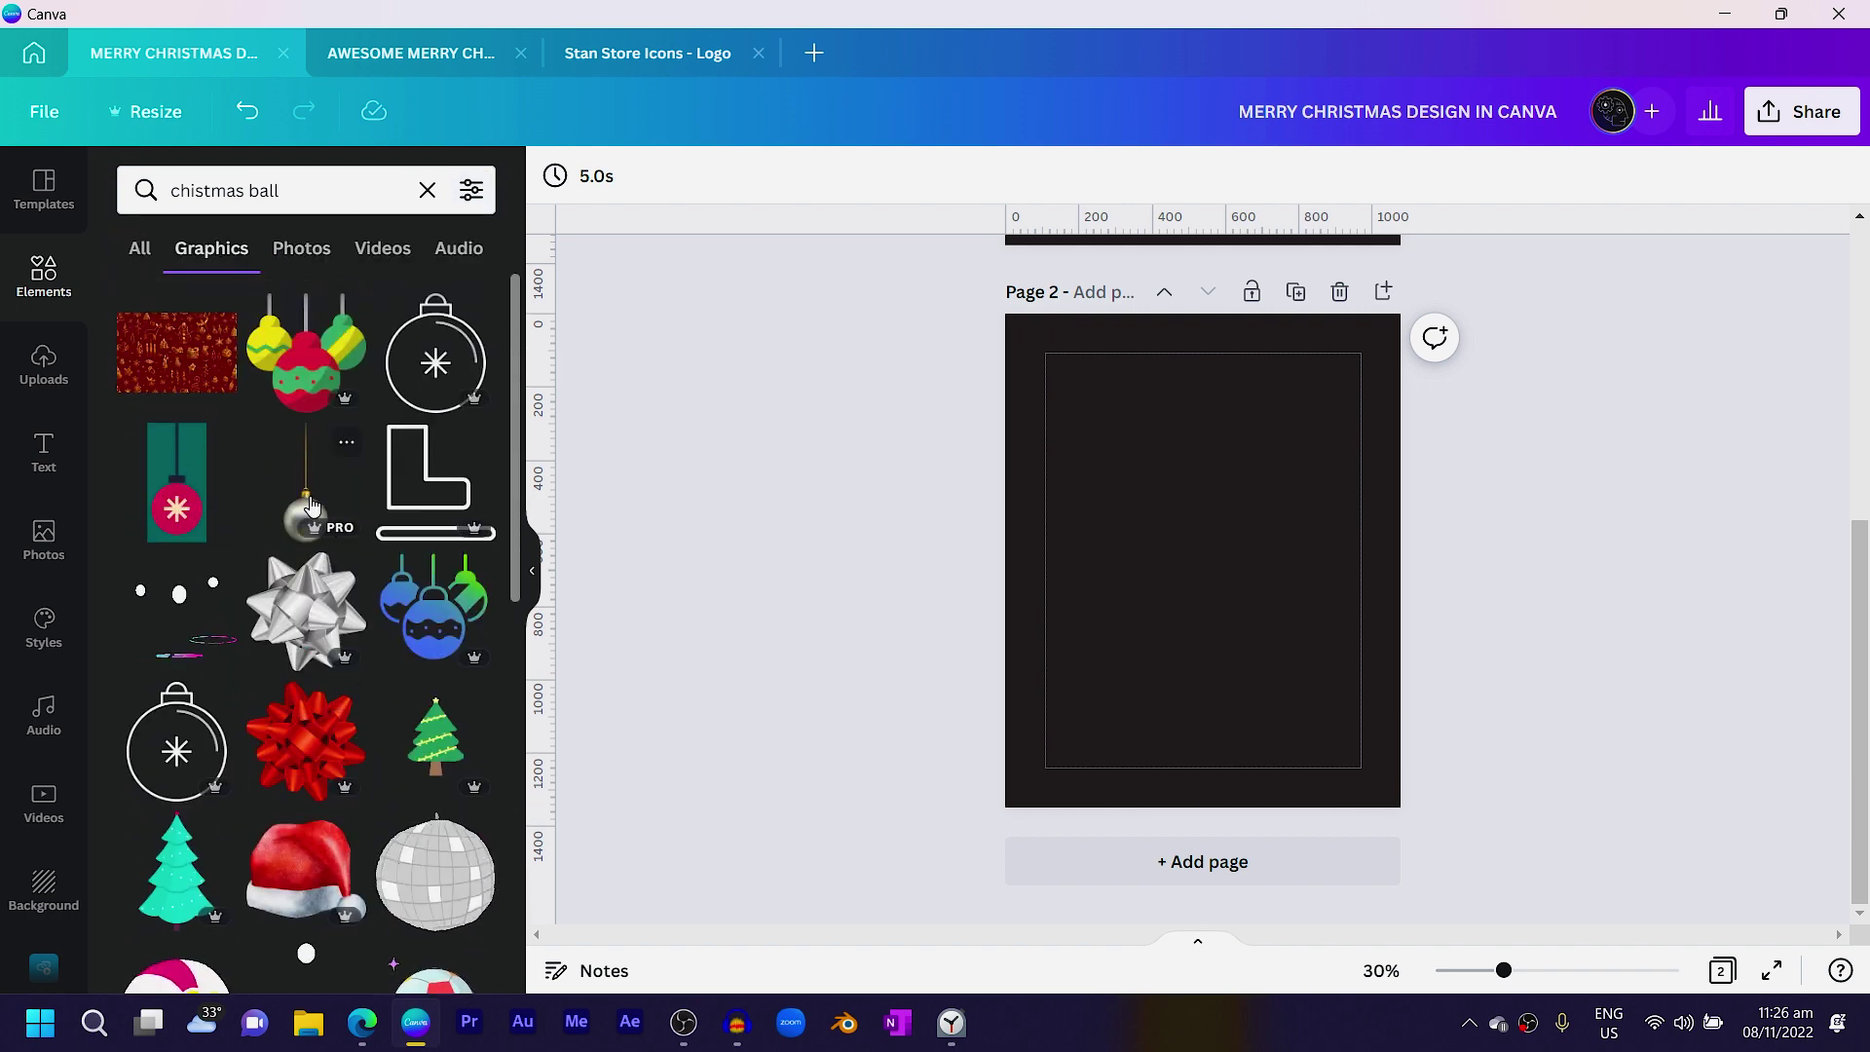
- Try the silver ornament and browse its recommendations, then delete it
click(310, 504)
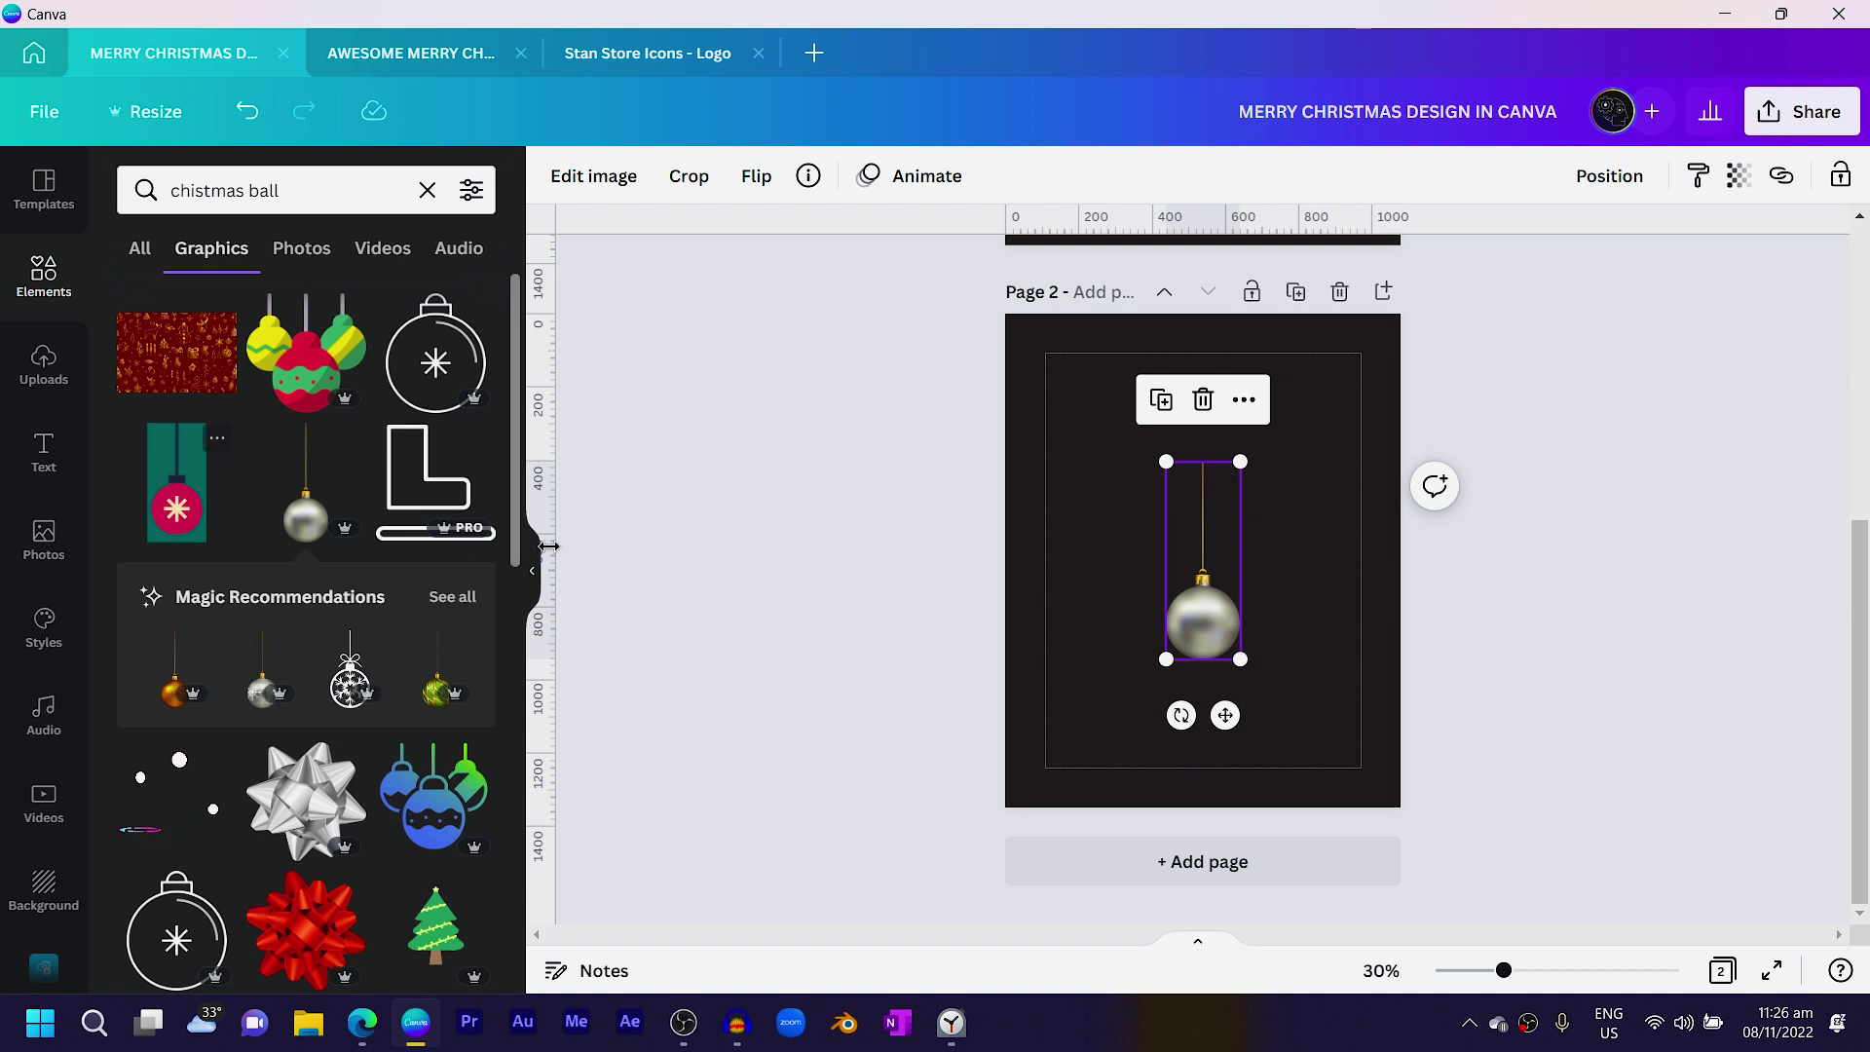
click(451, 598)
scroll(327, 619, down, 5)
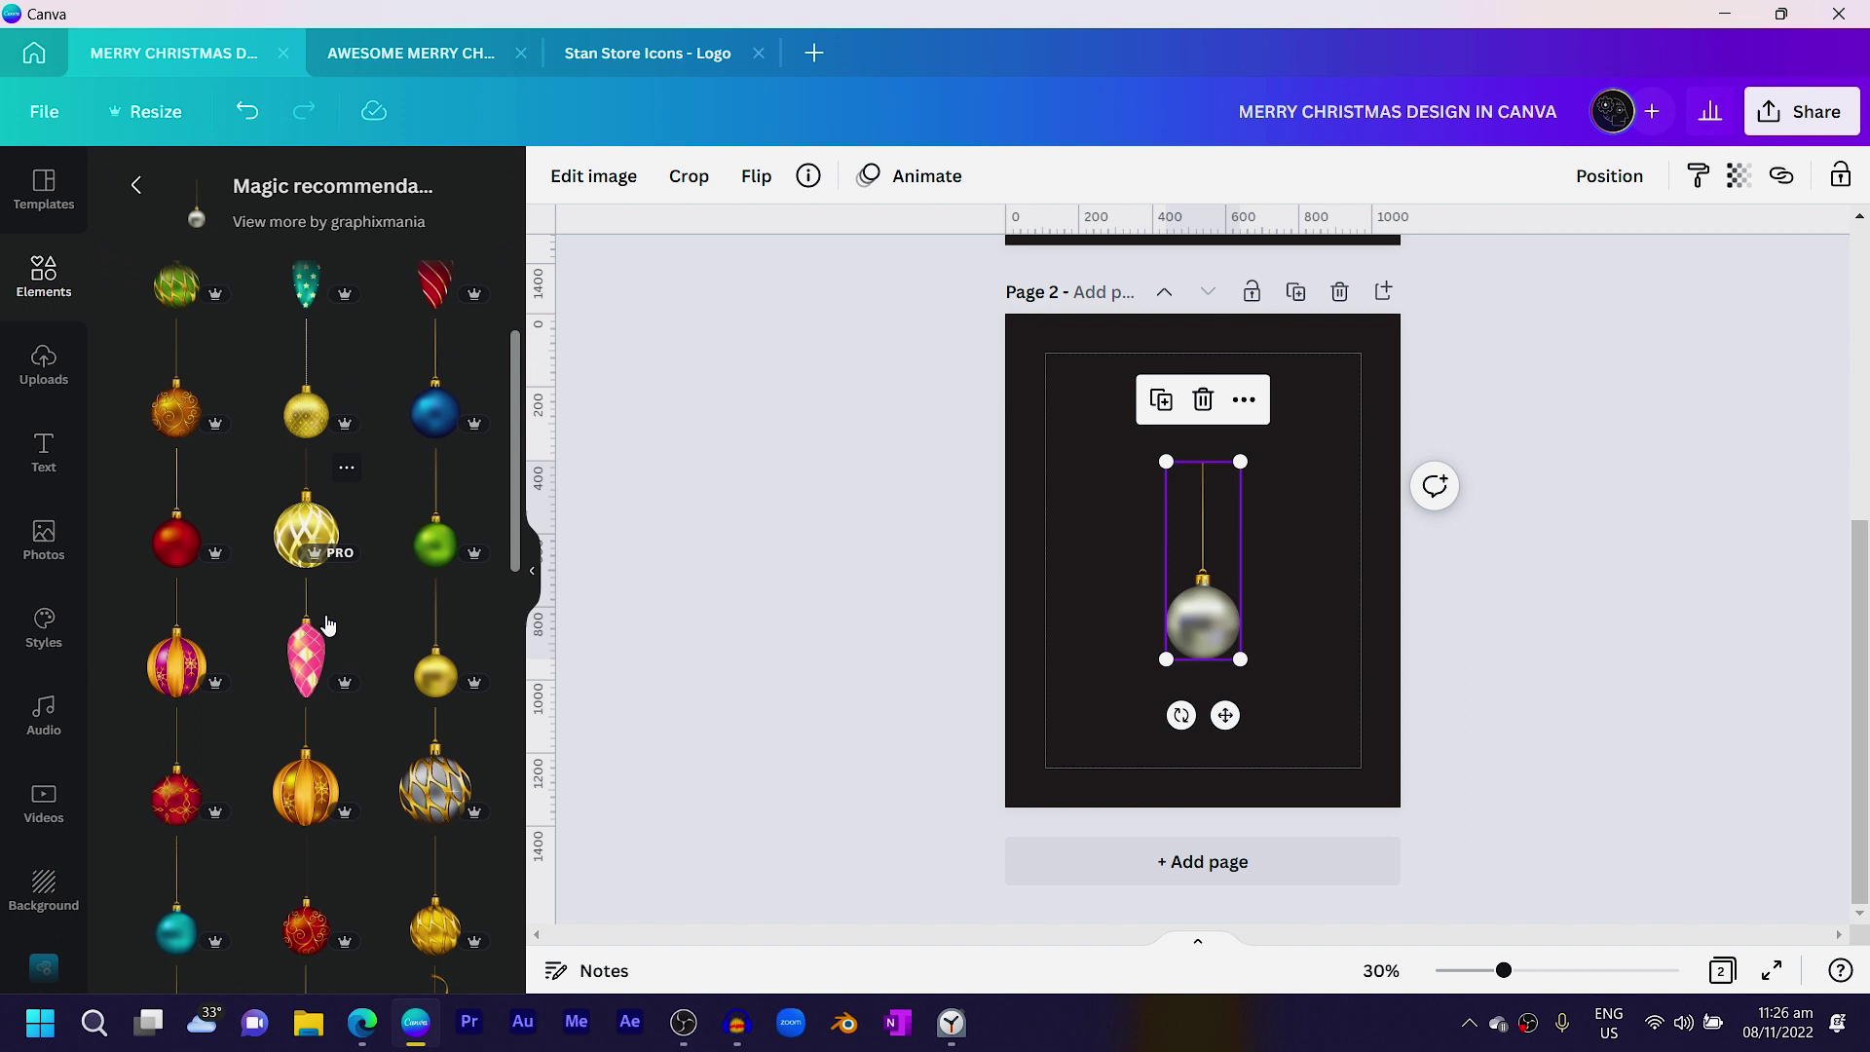
scroll(329, 630, down, 3)
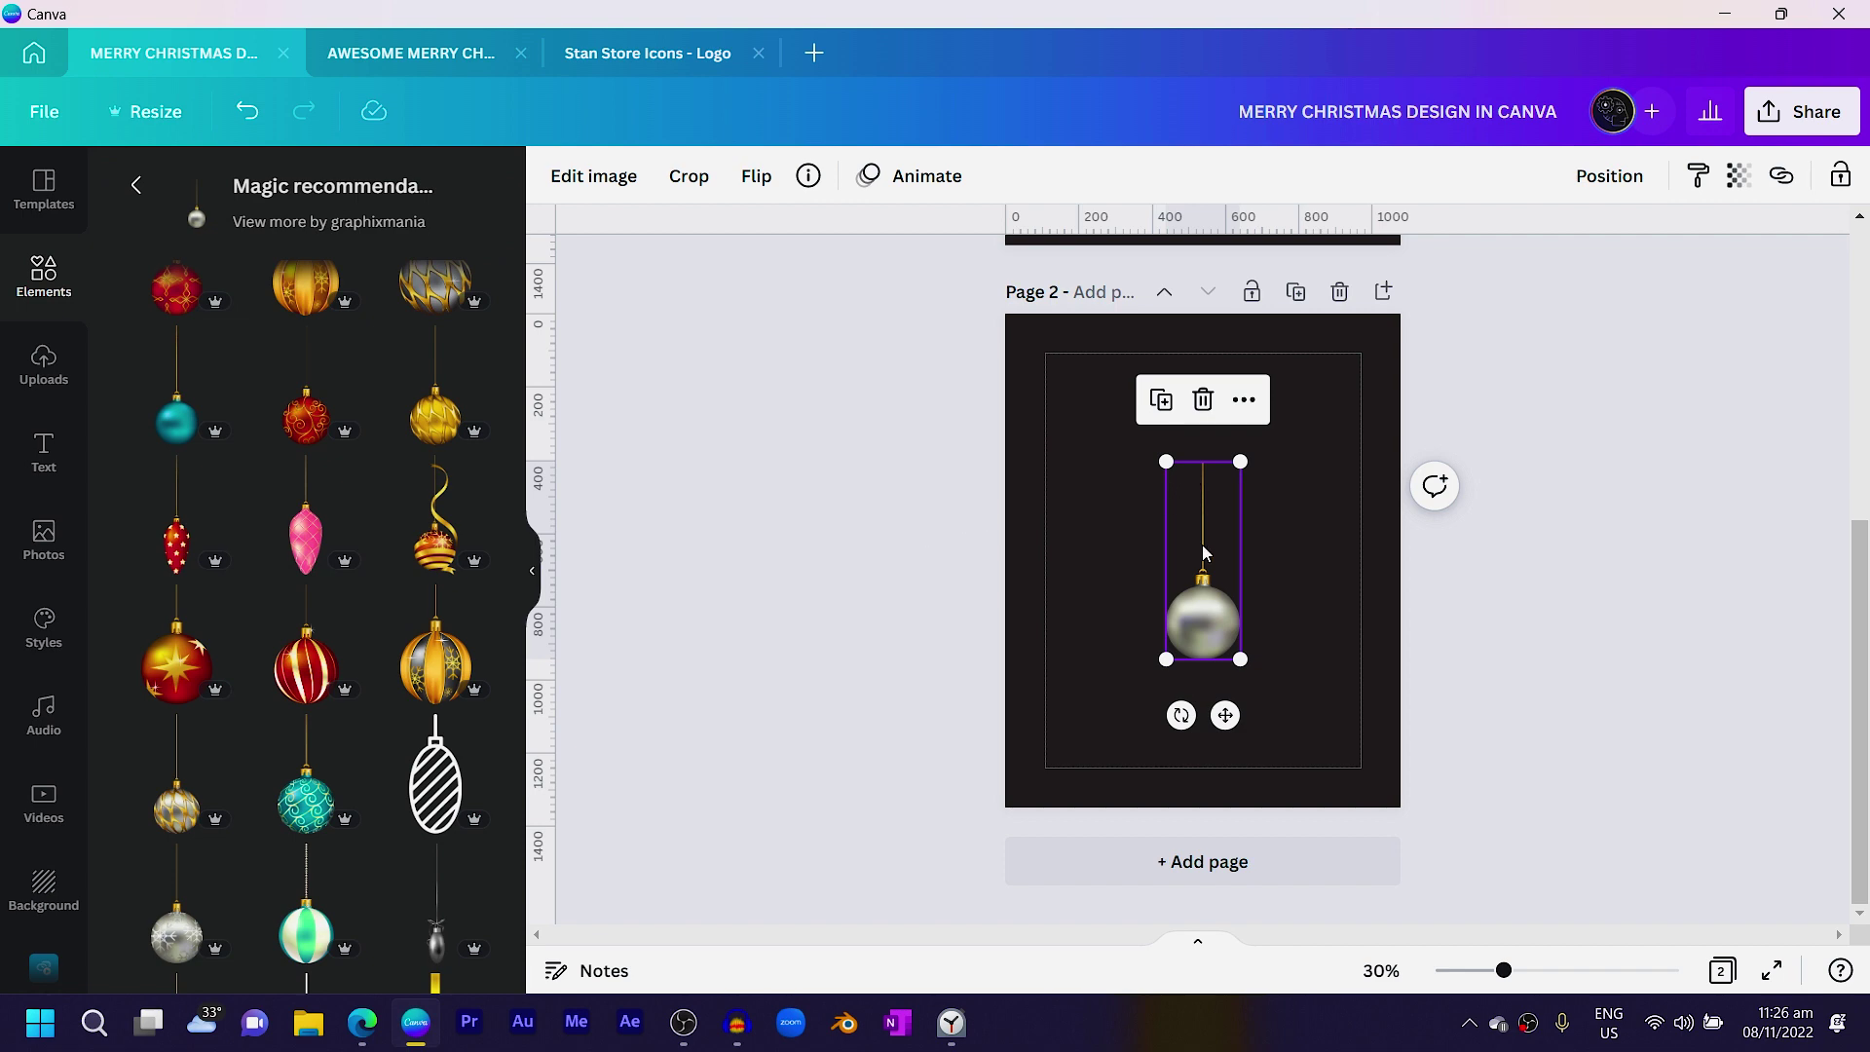
key(Delete)
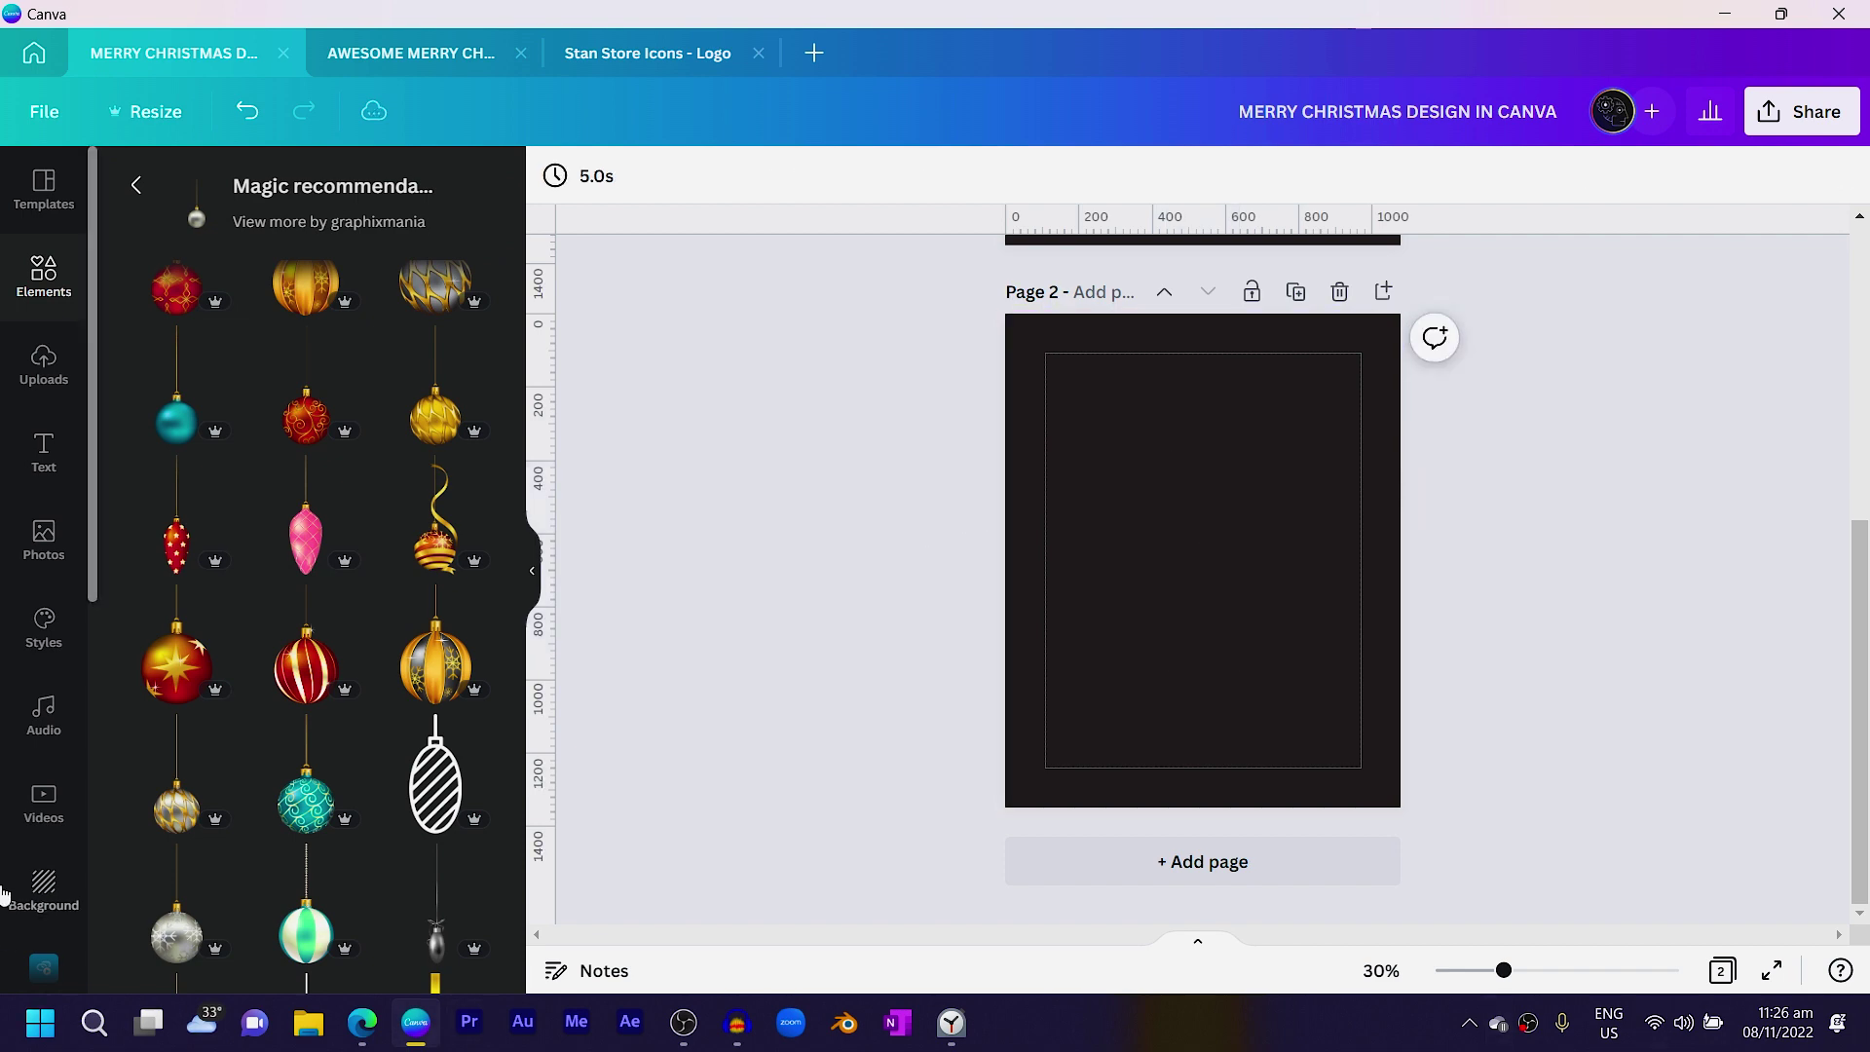
scroll(326, 682, down, 5)
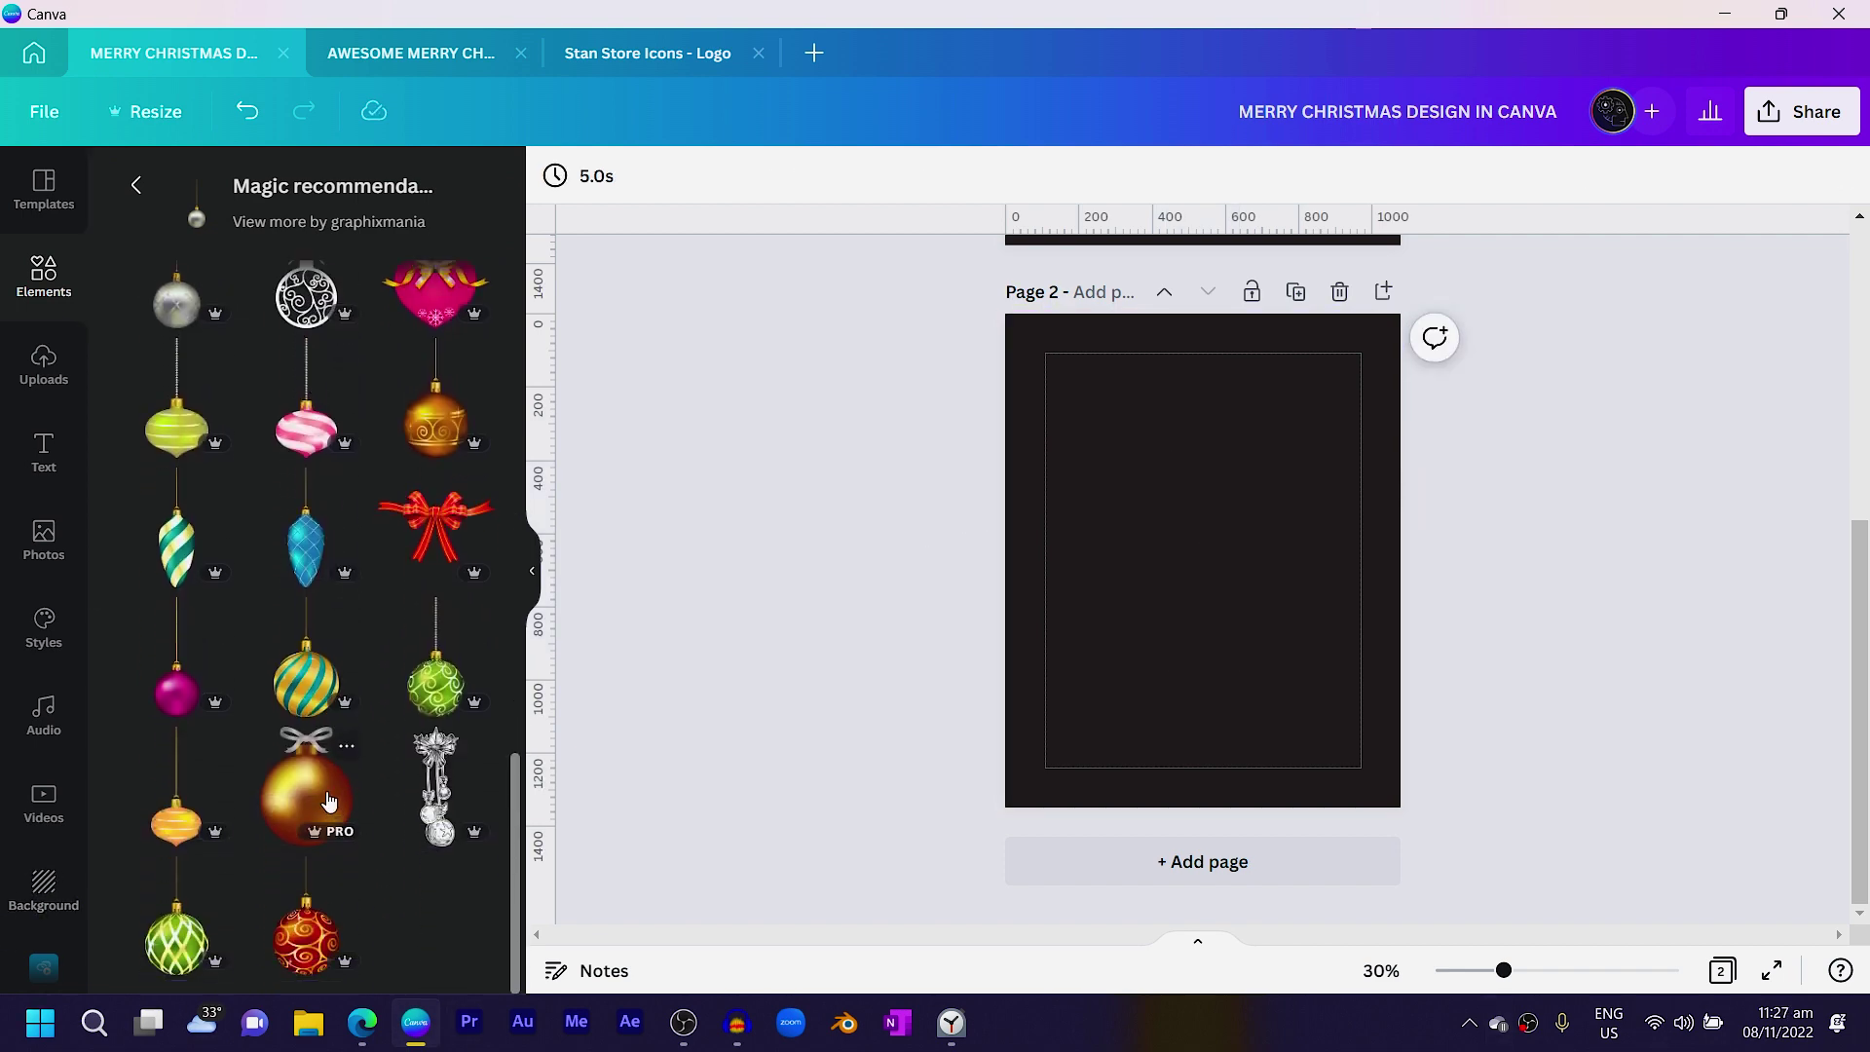
- Add the gold-and-teal striped ornament, enlarge it and centre it near the page top
click(295, 670)
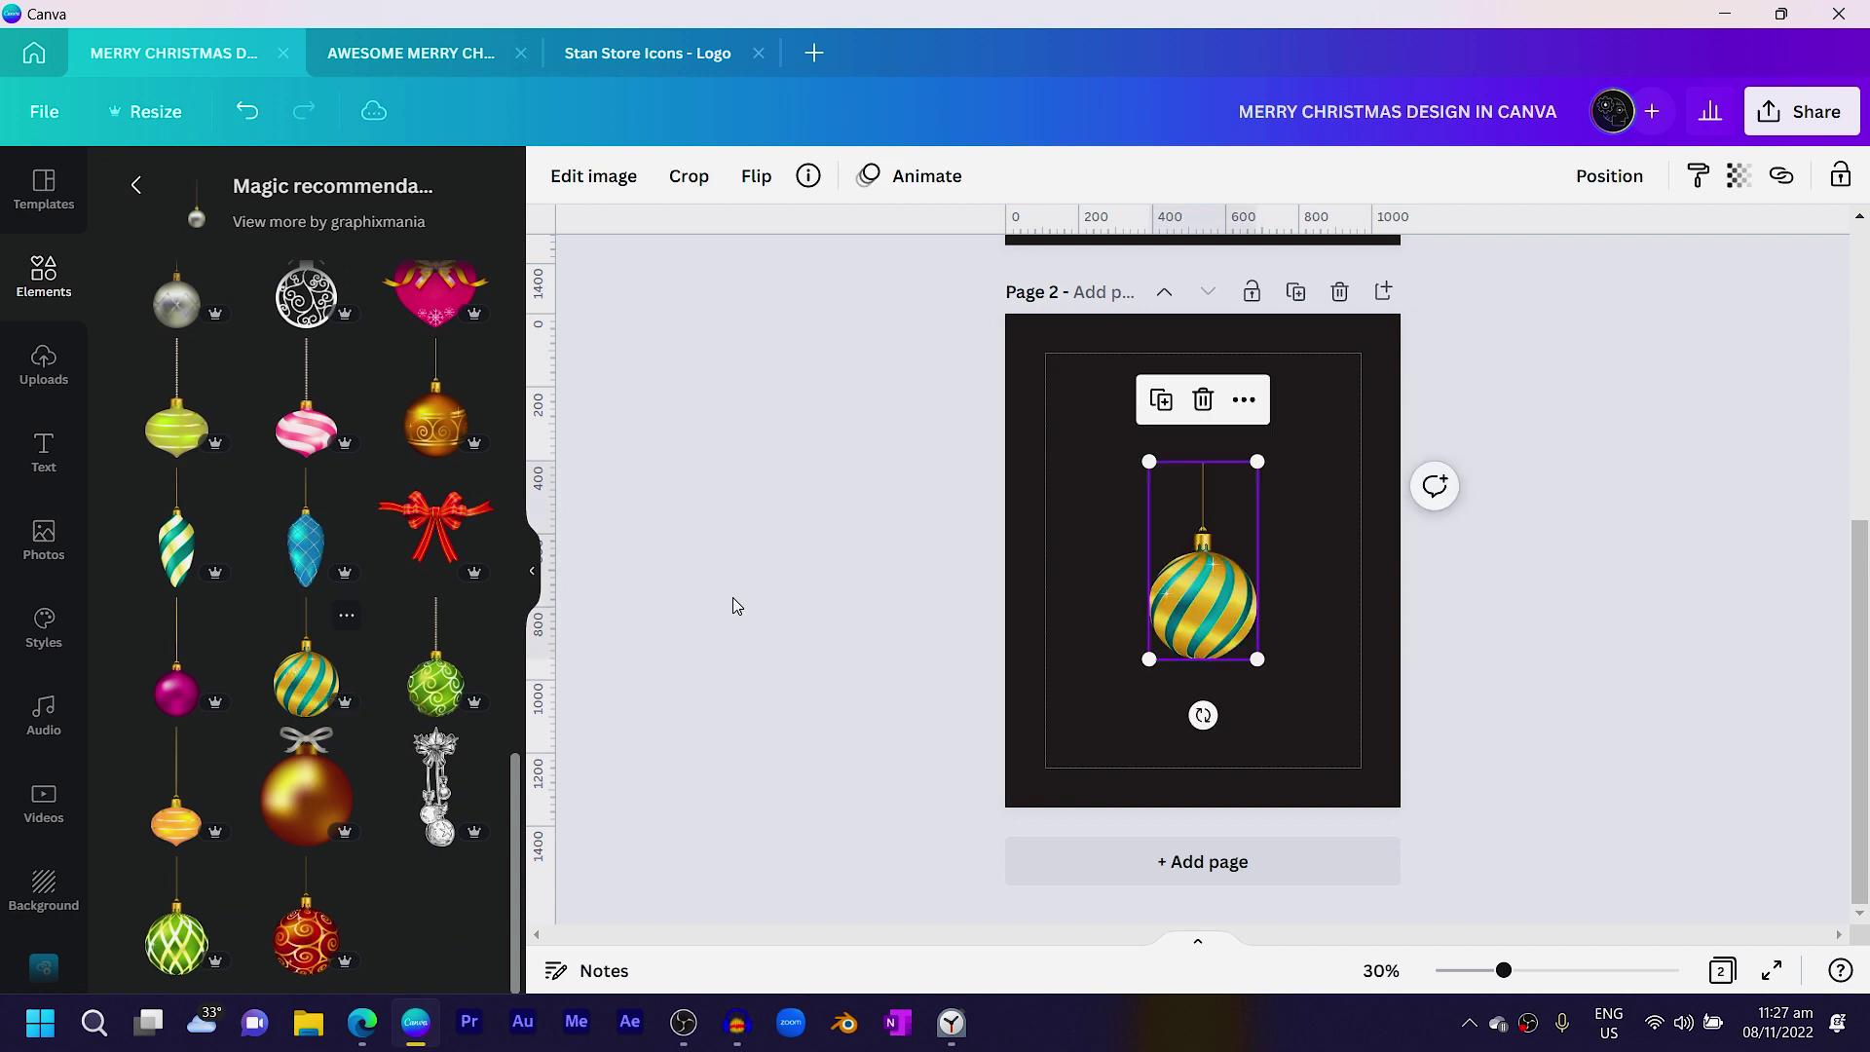
drag(1142, 670, 982, 924)
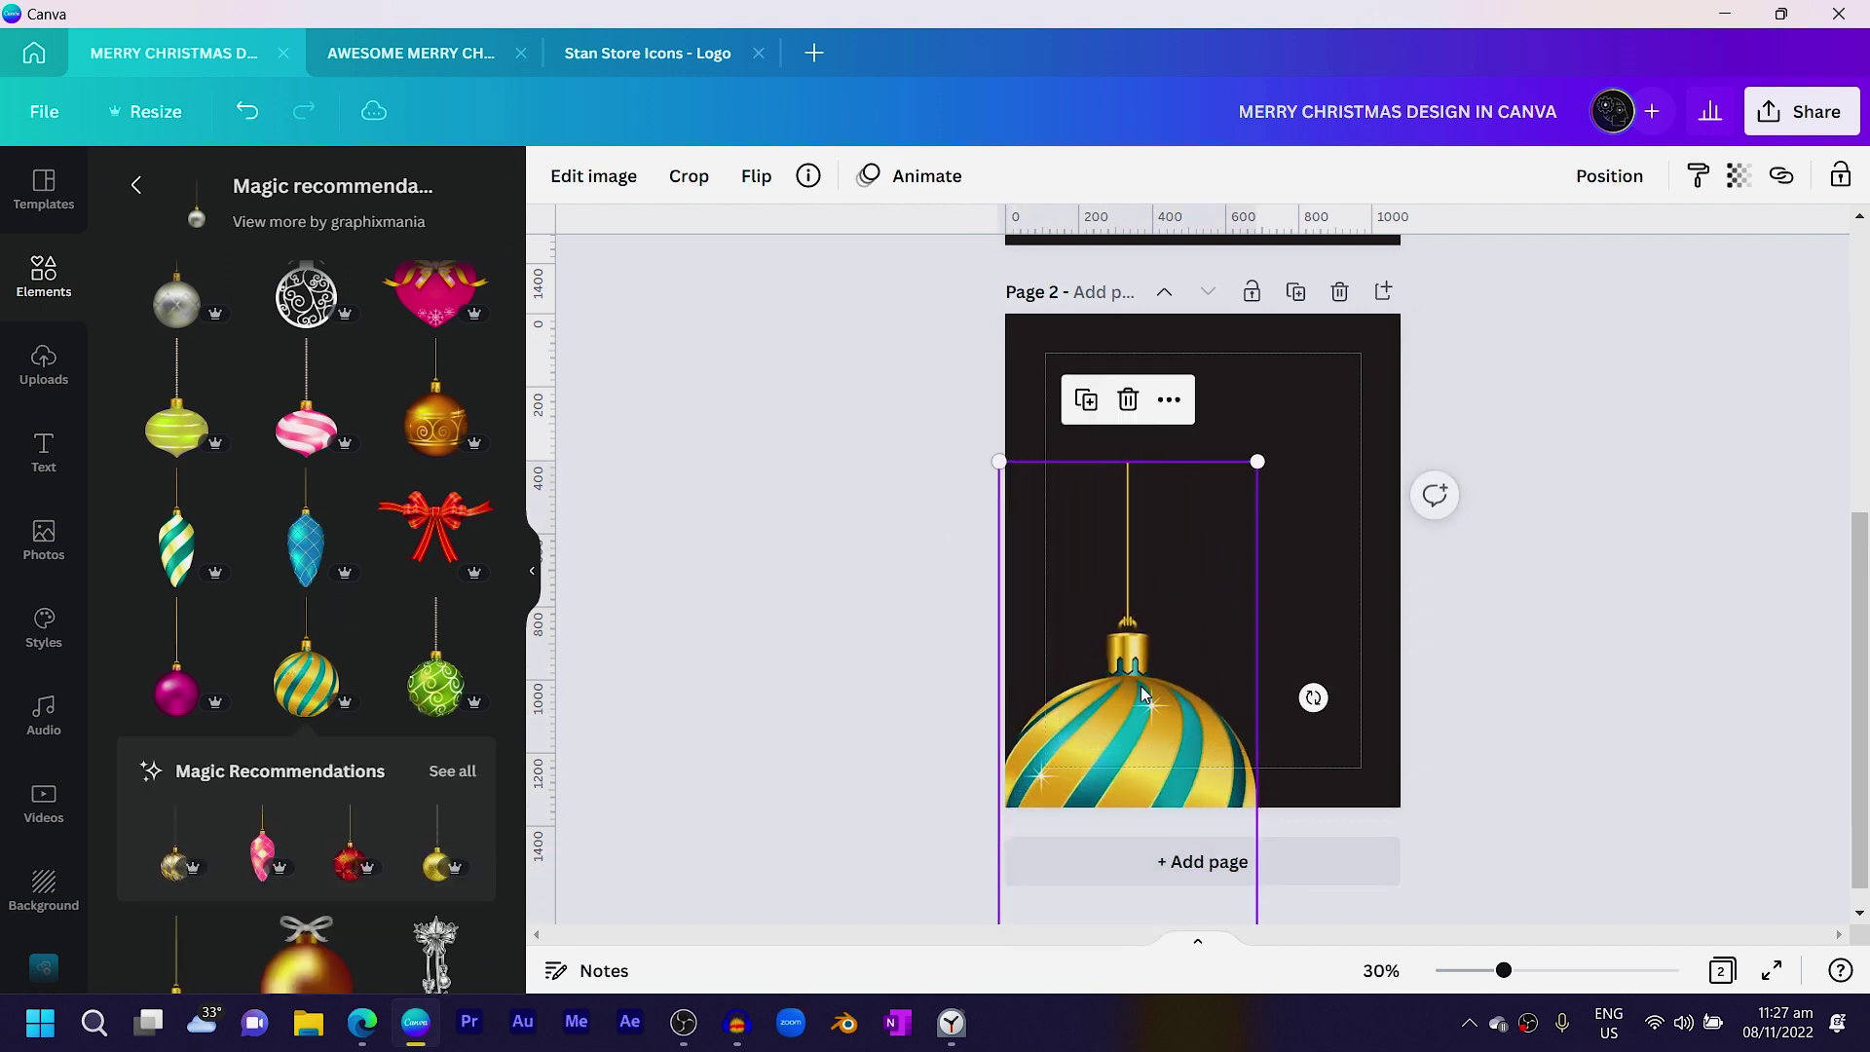
drag(1142, 686, 1204, 414)
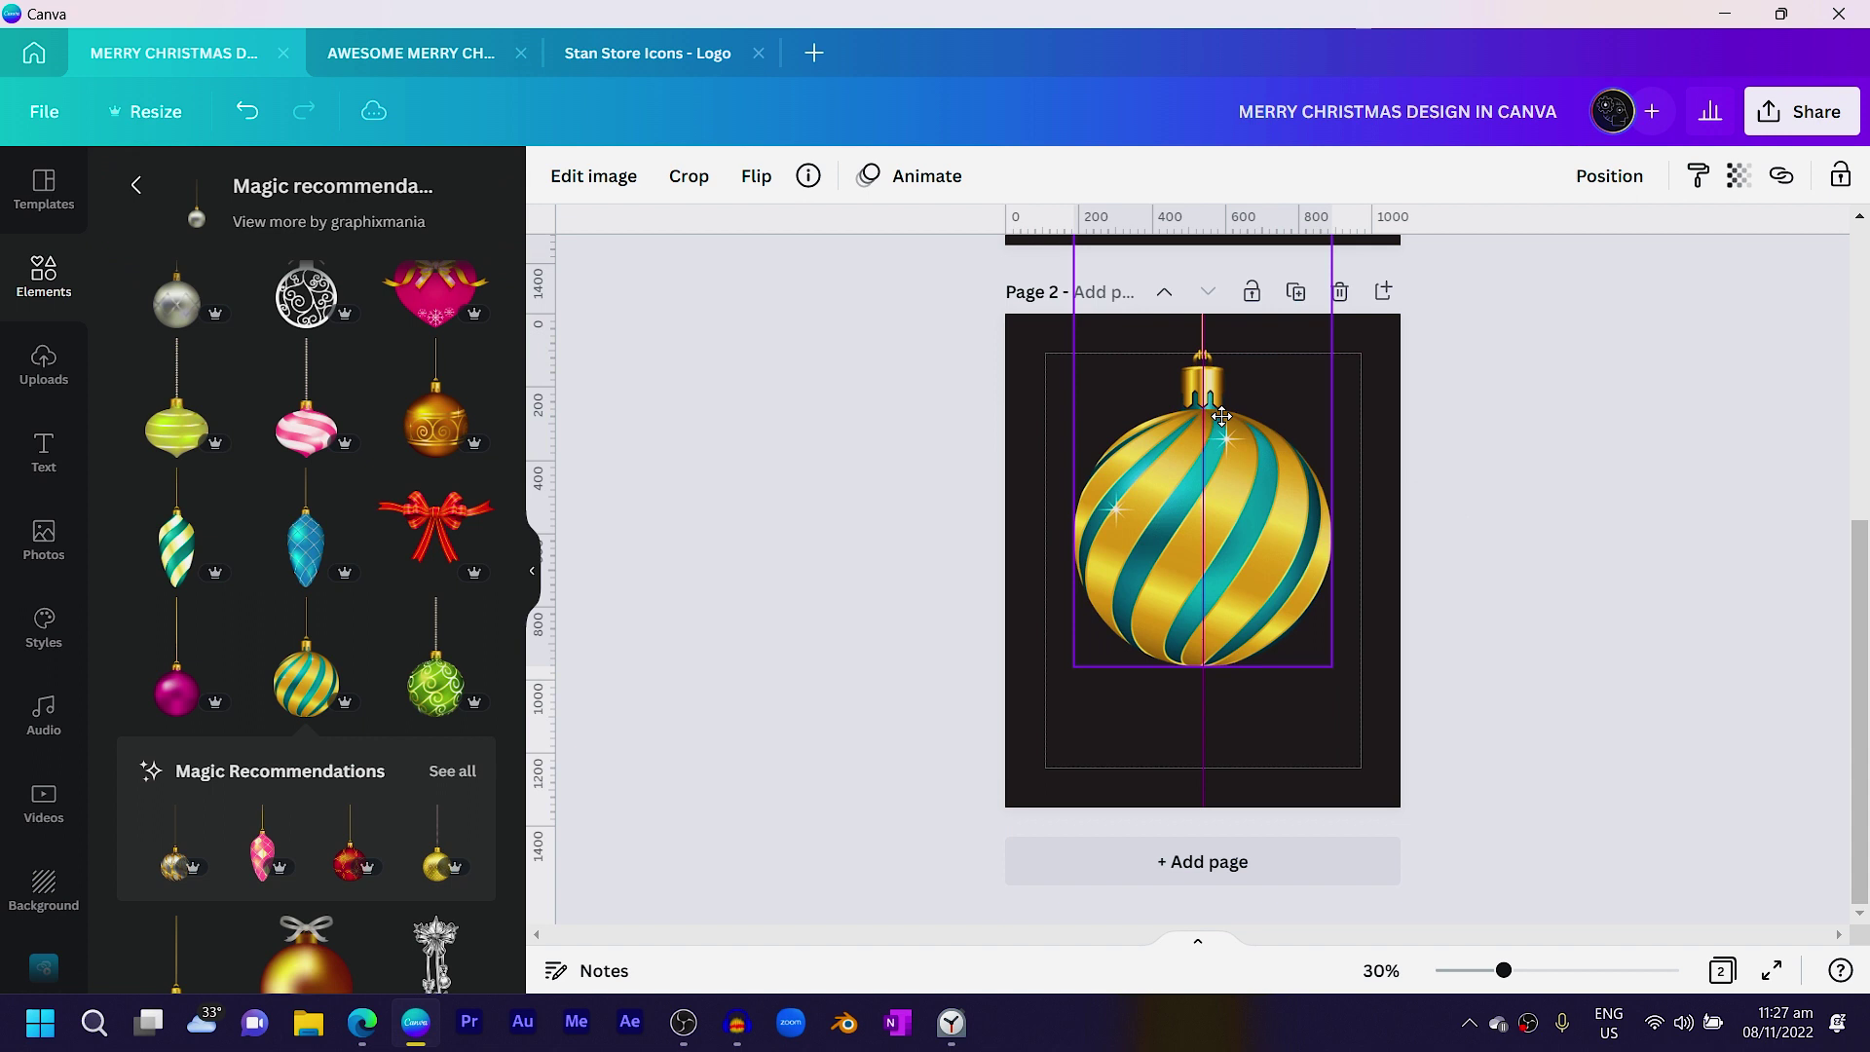
click(1130, 777)
click(770, 581)
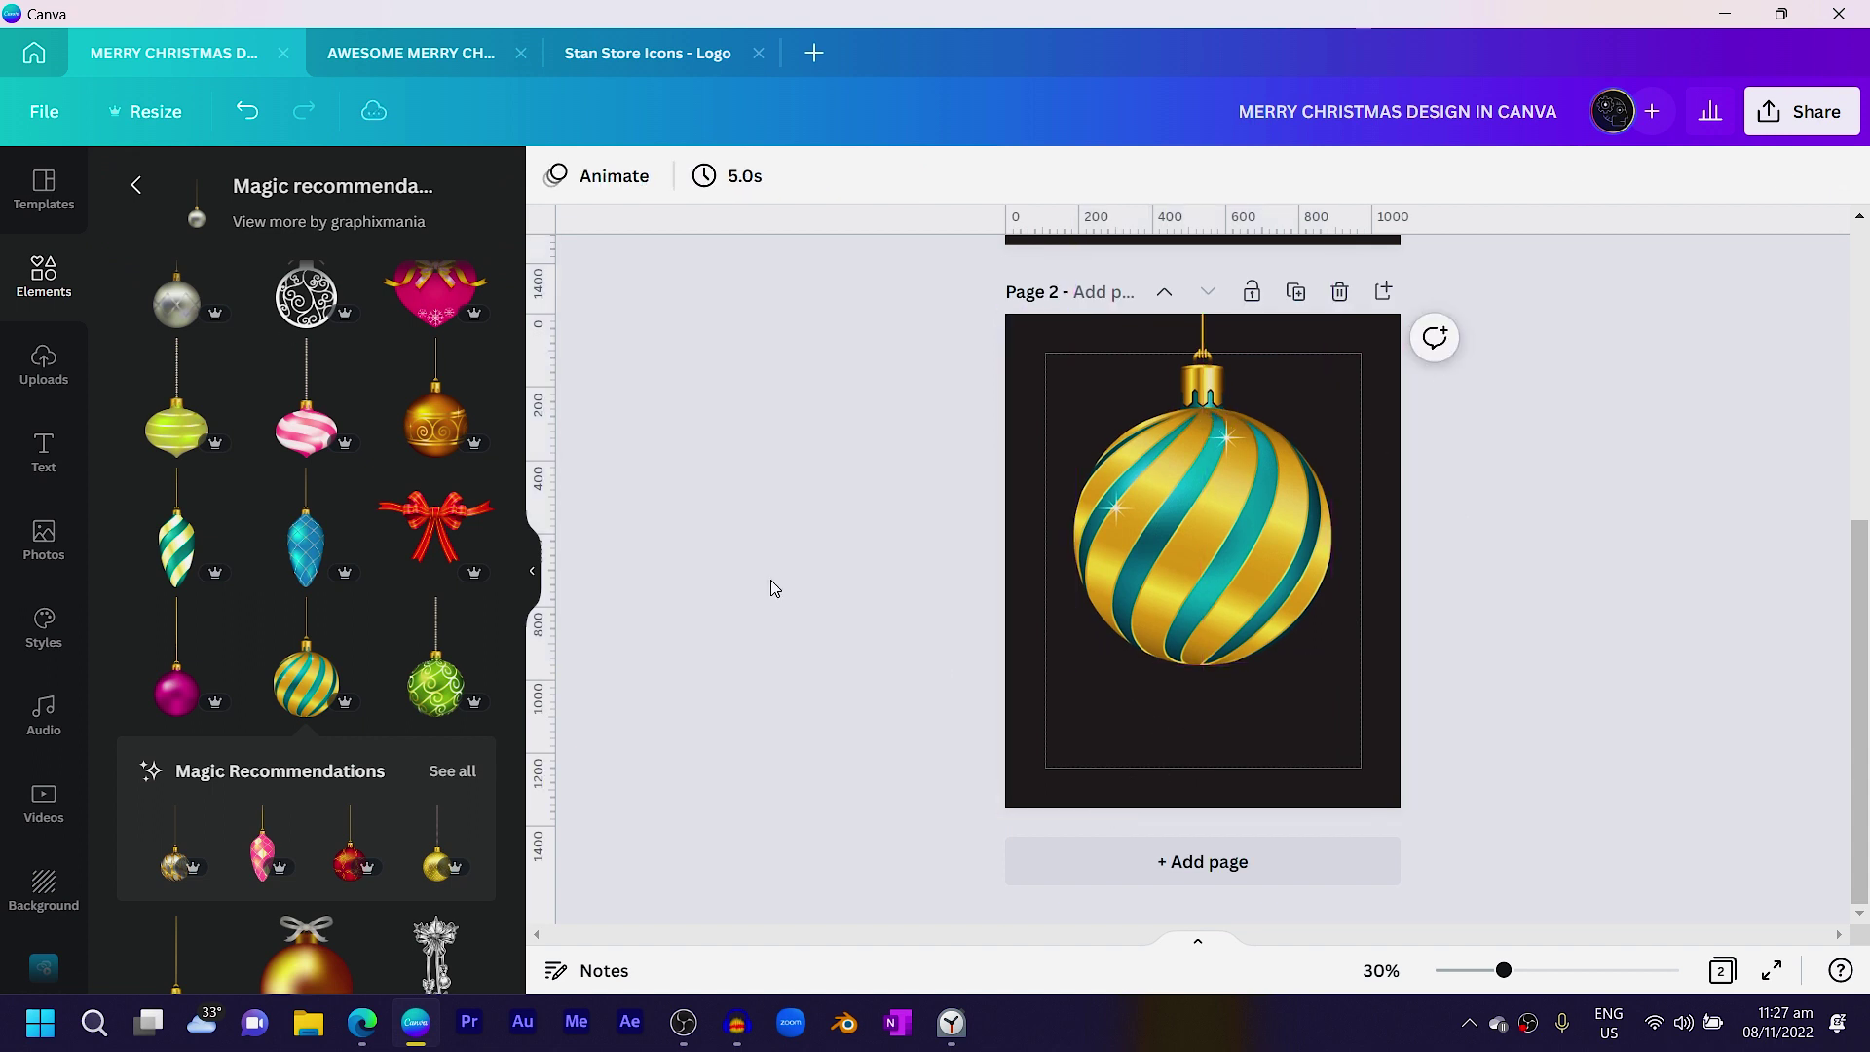
- Search the elements for 'christmas sleigh' and show only Graphics results
click(43, 278)
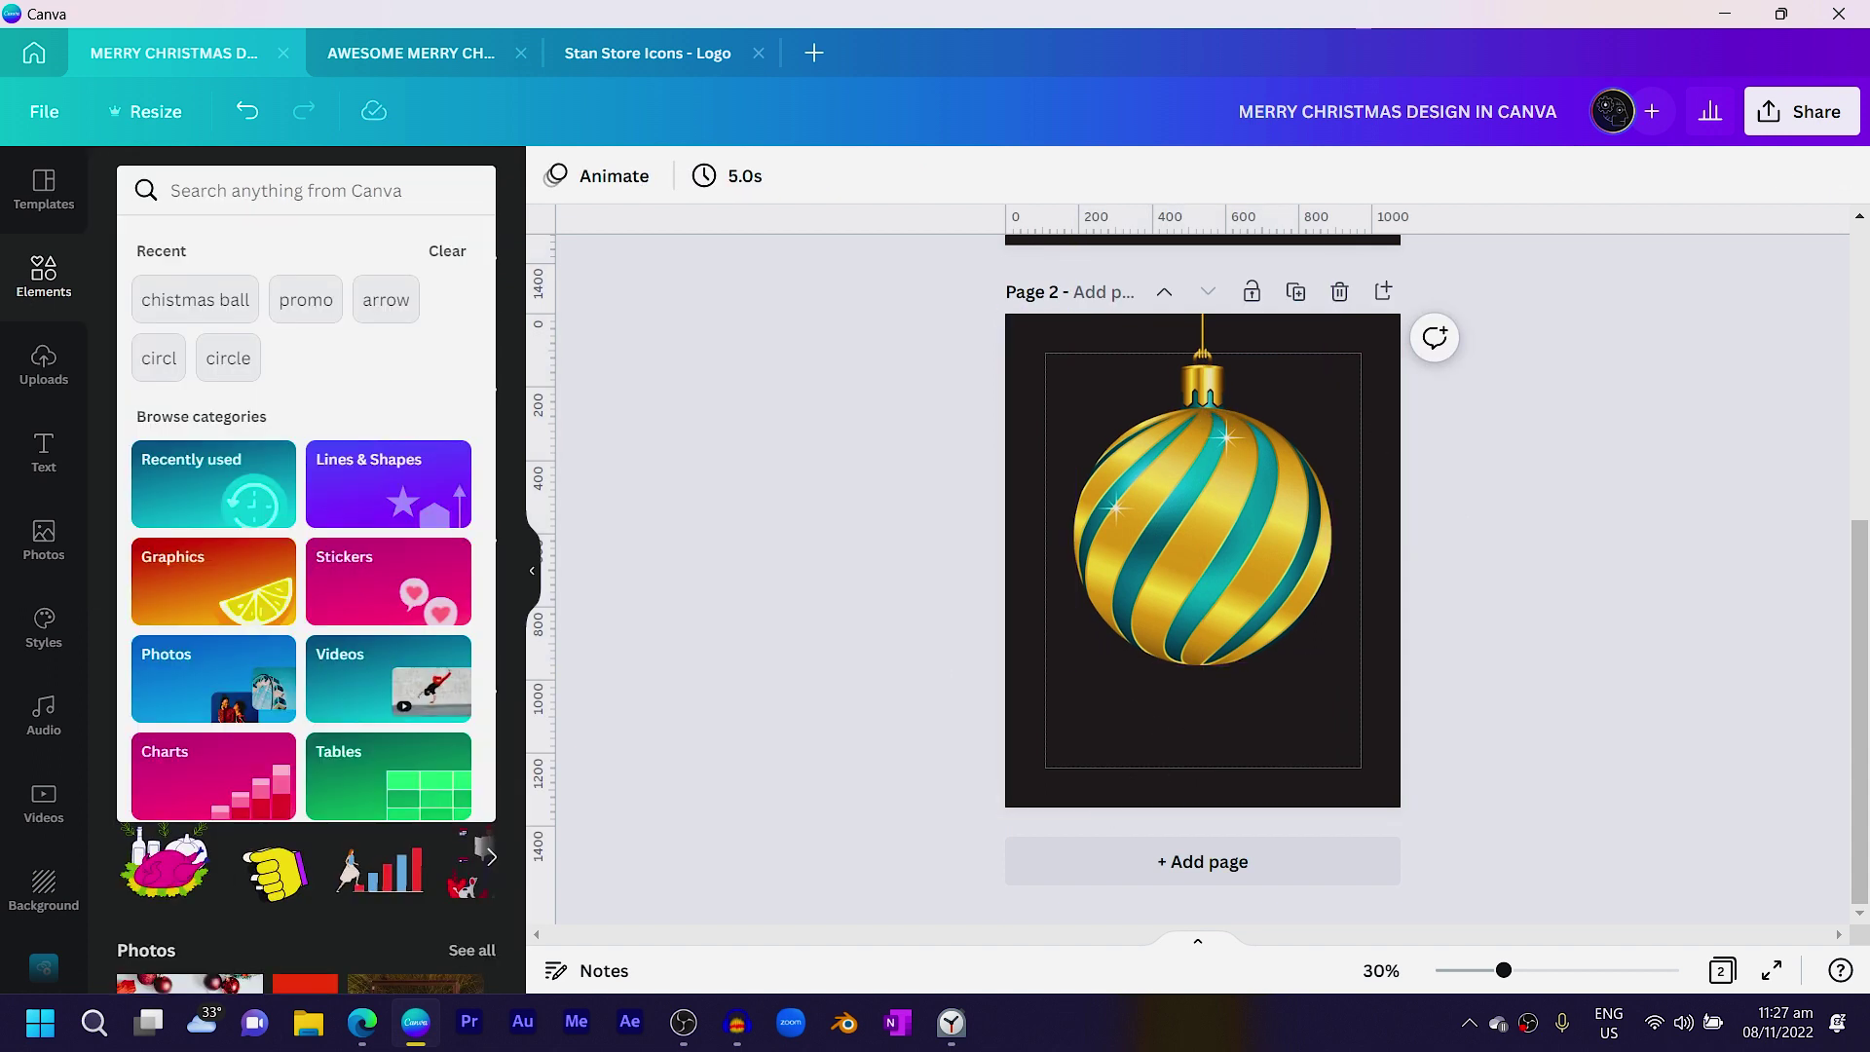
text(ch)
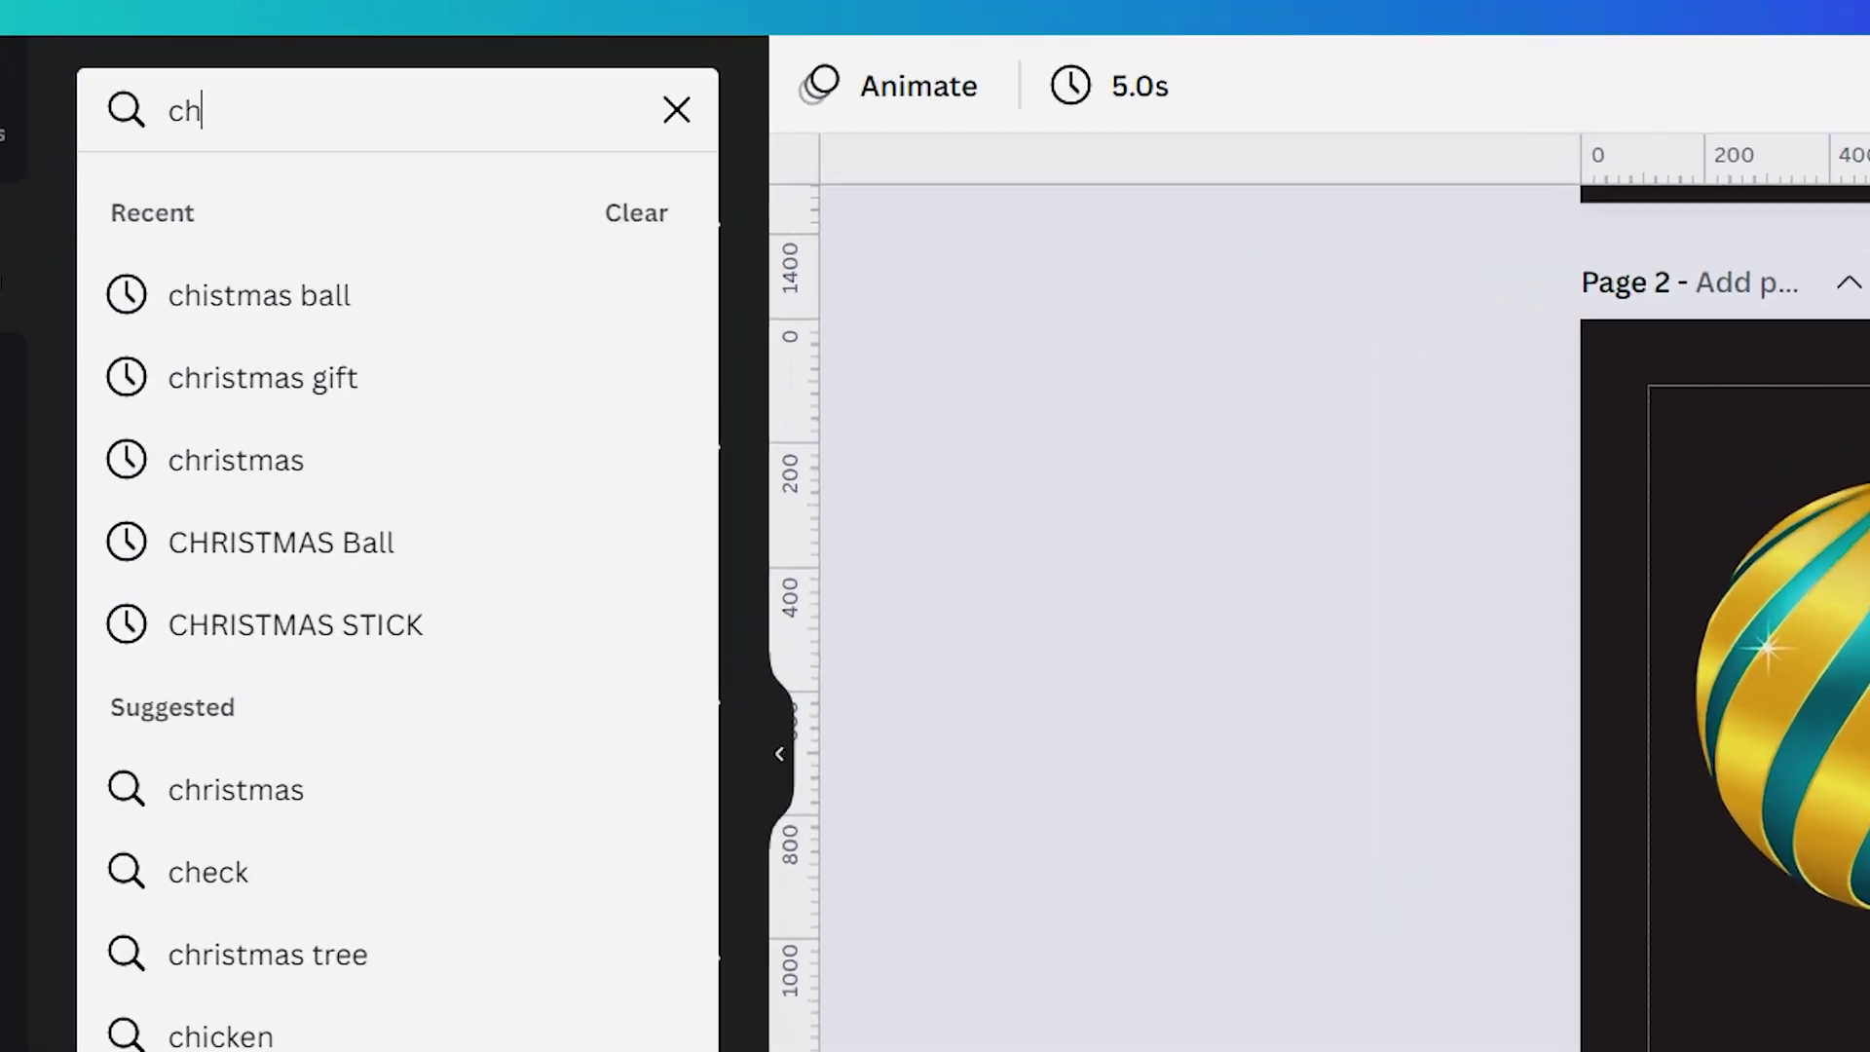
text(risy)
key(BackSpace)
text(tm)
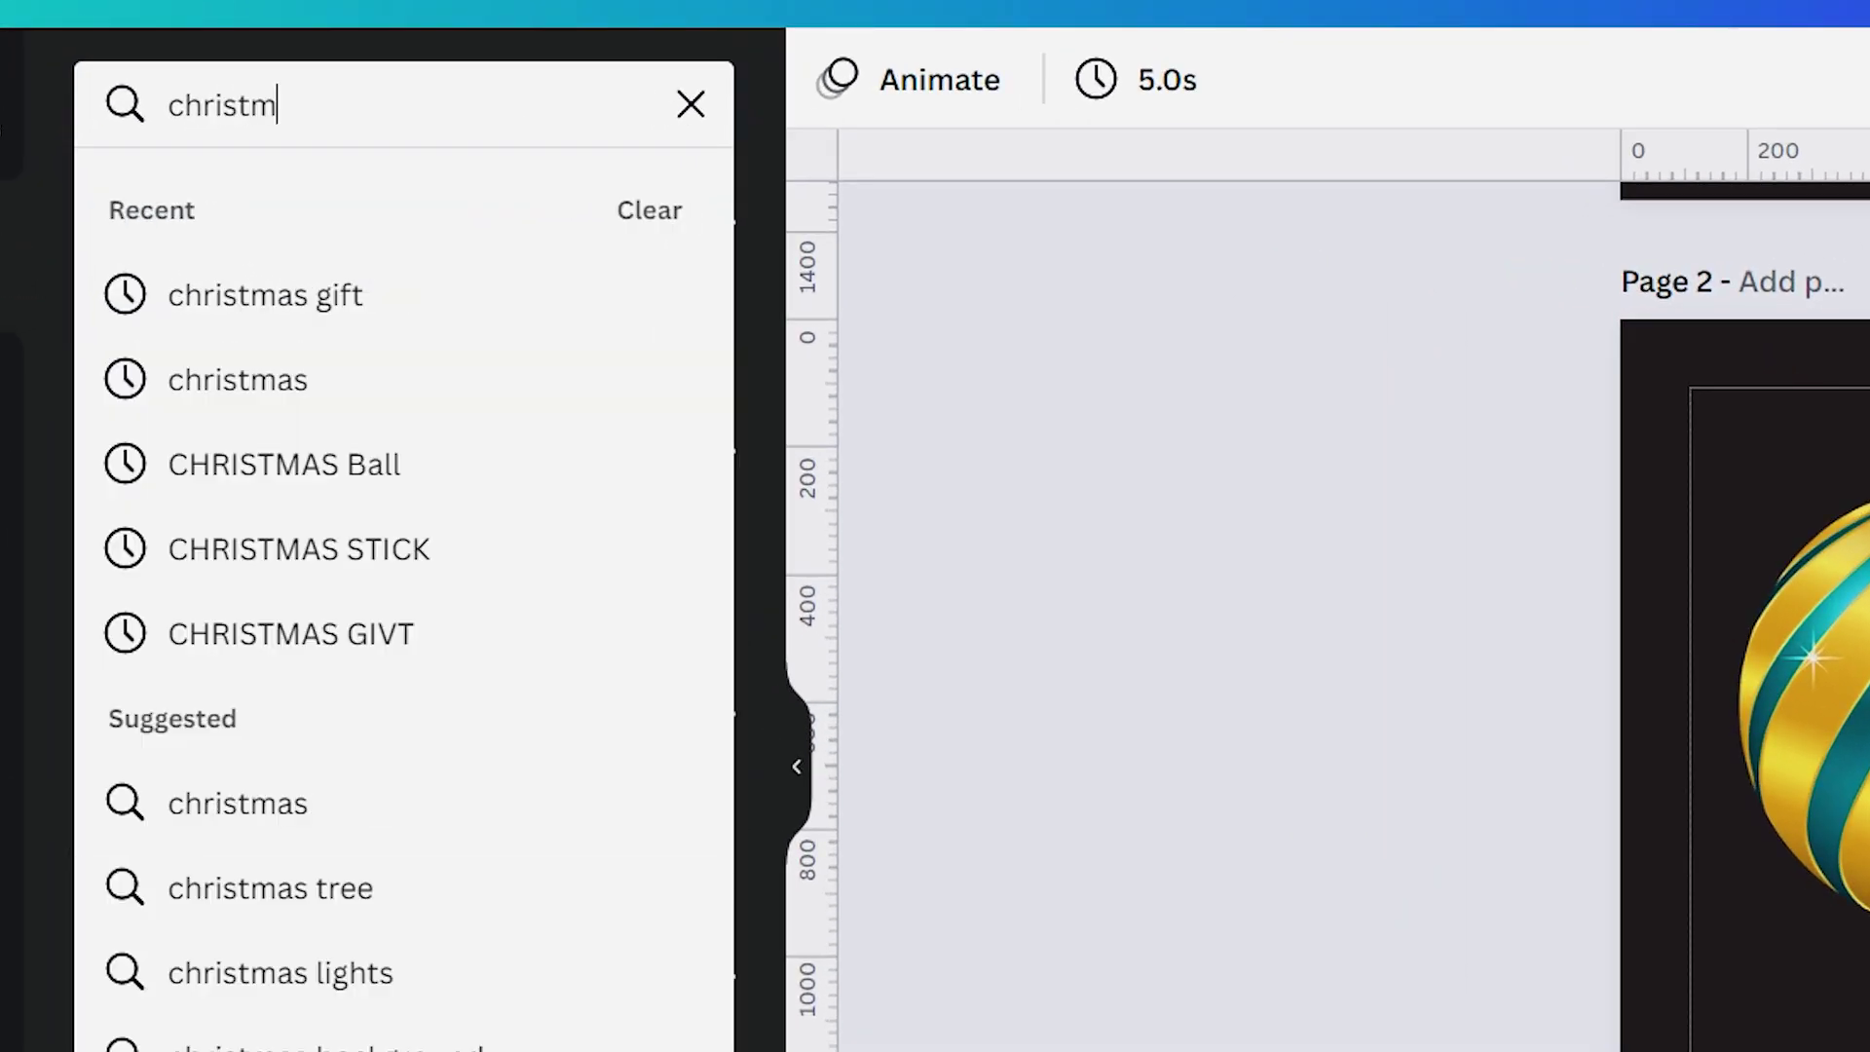
text(as sle)
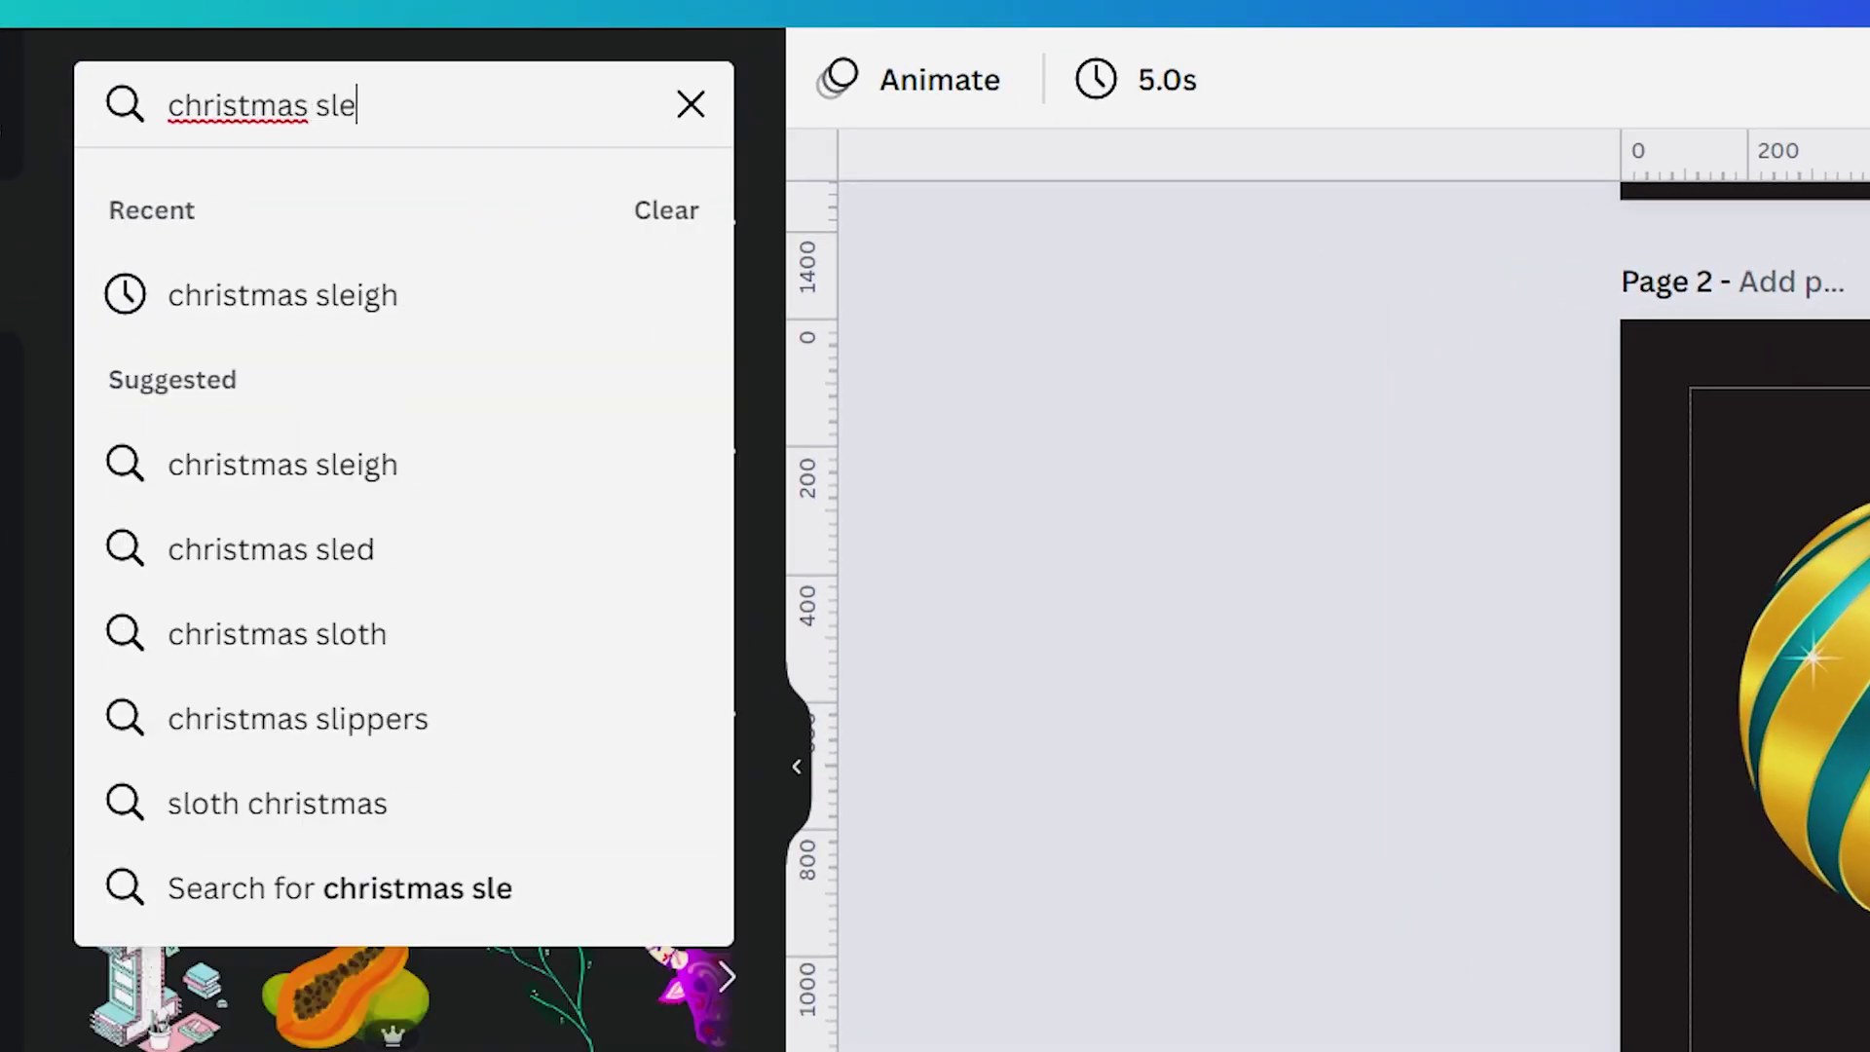
text(igh)
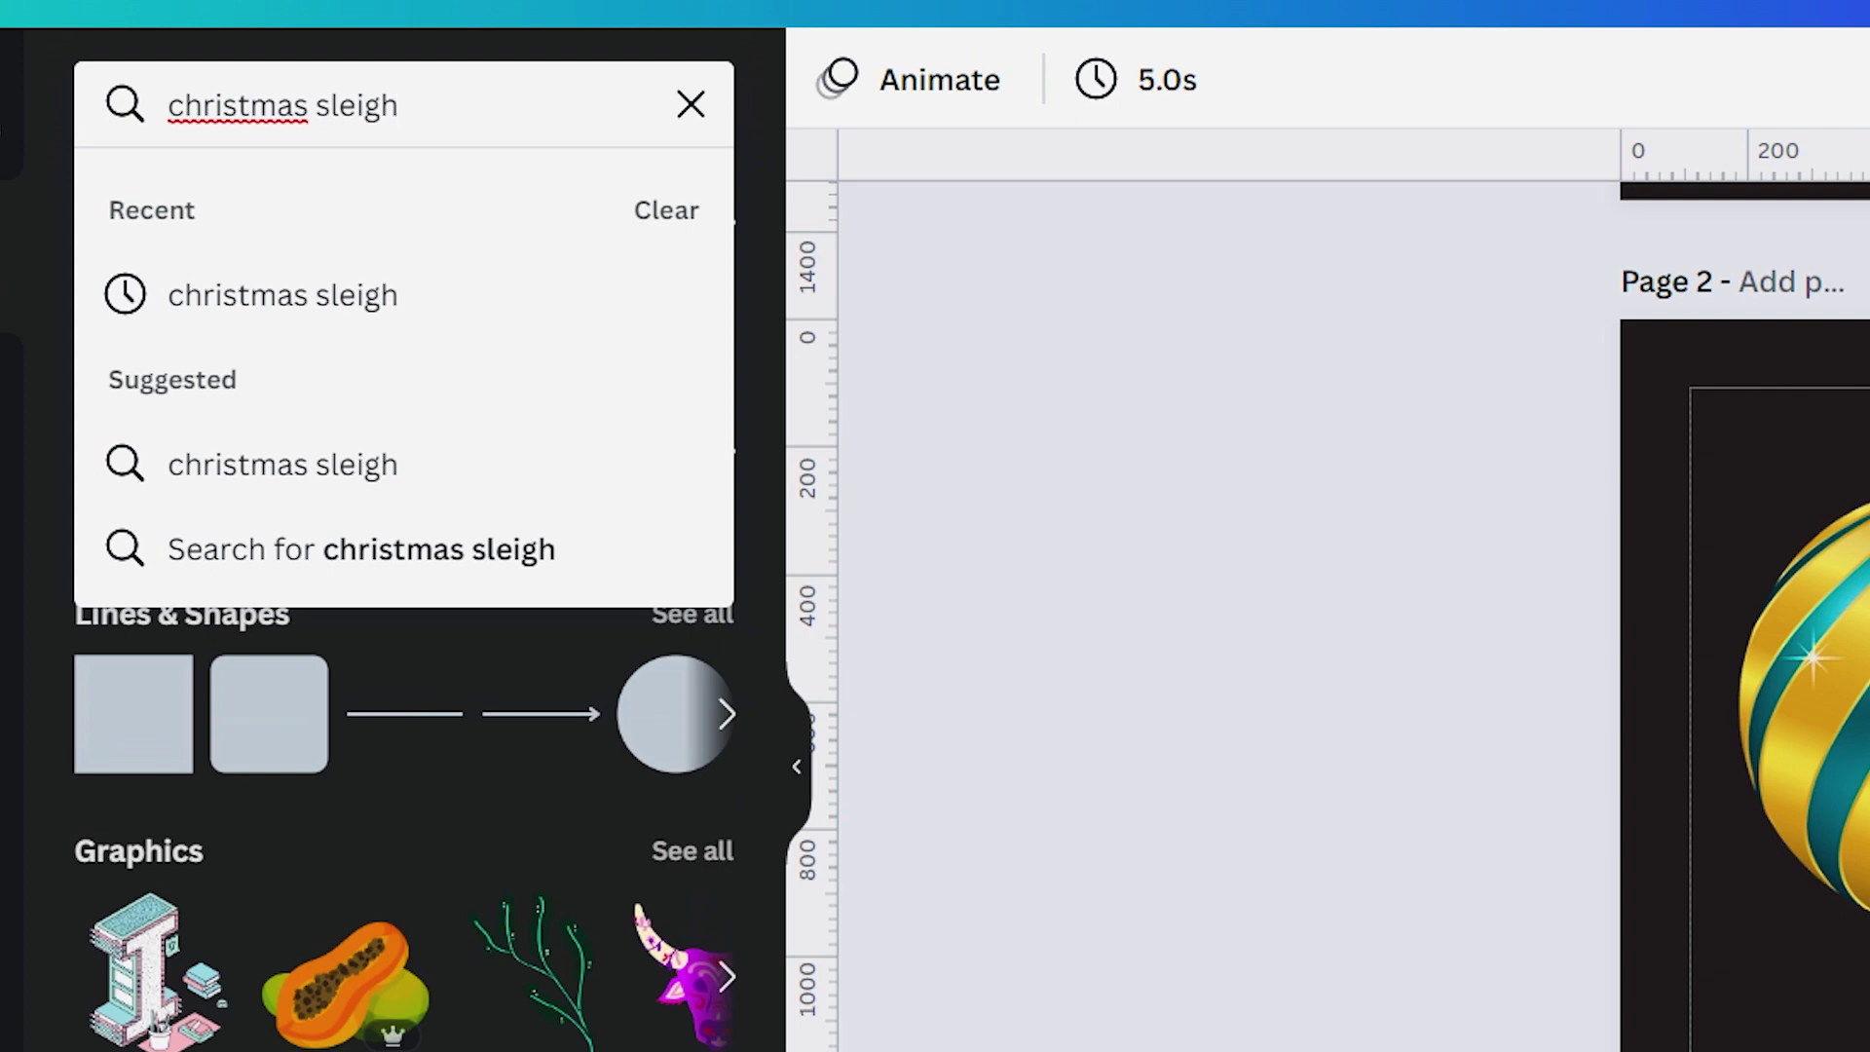
click(168, 421)
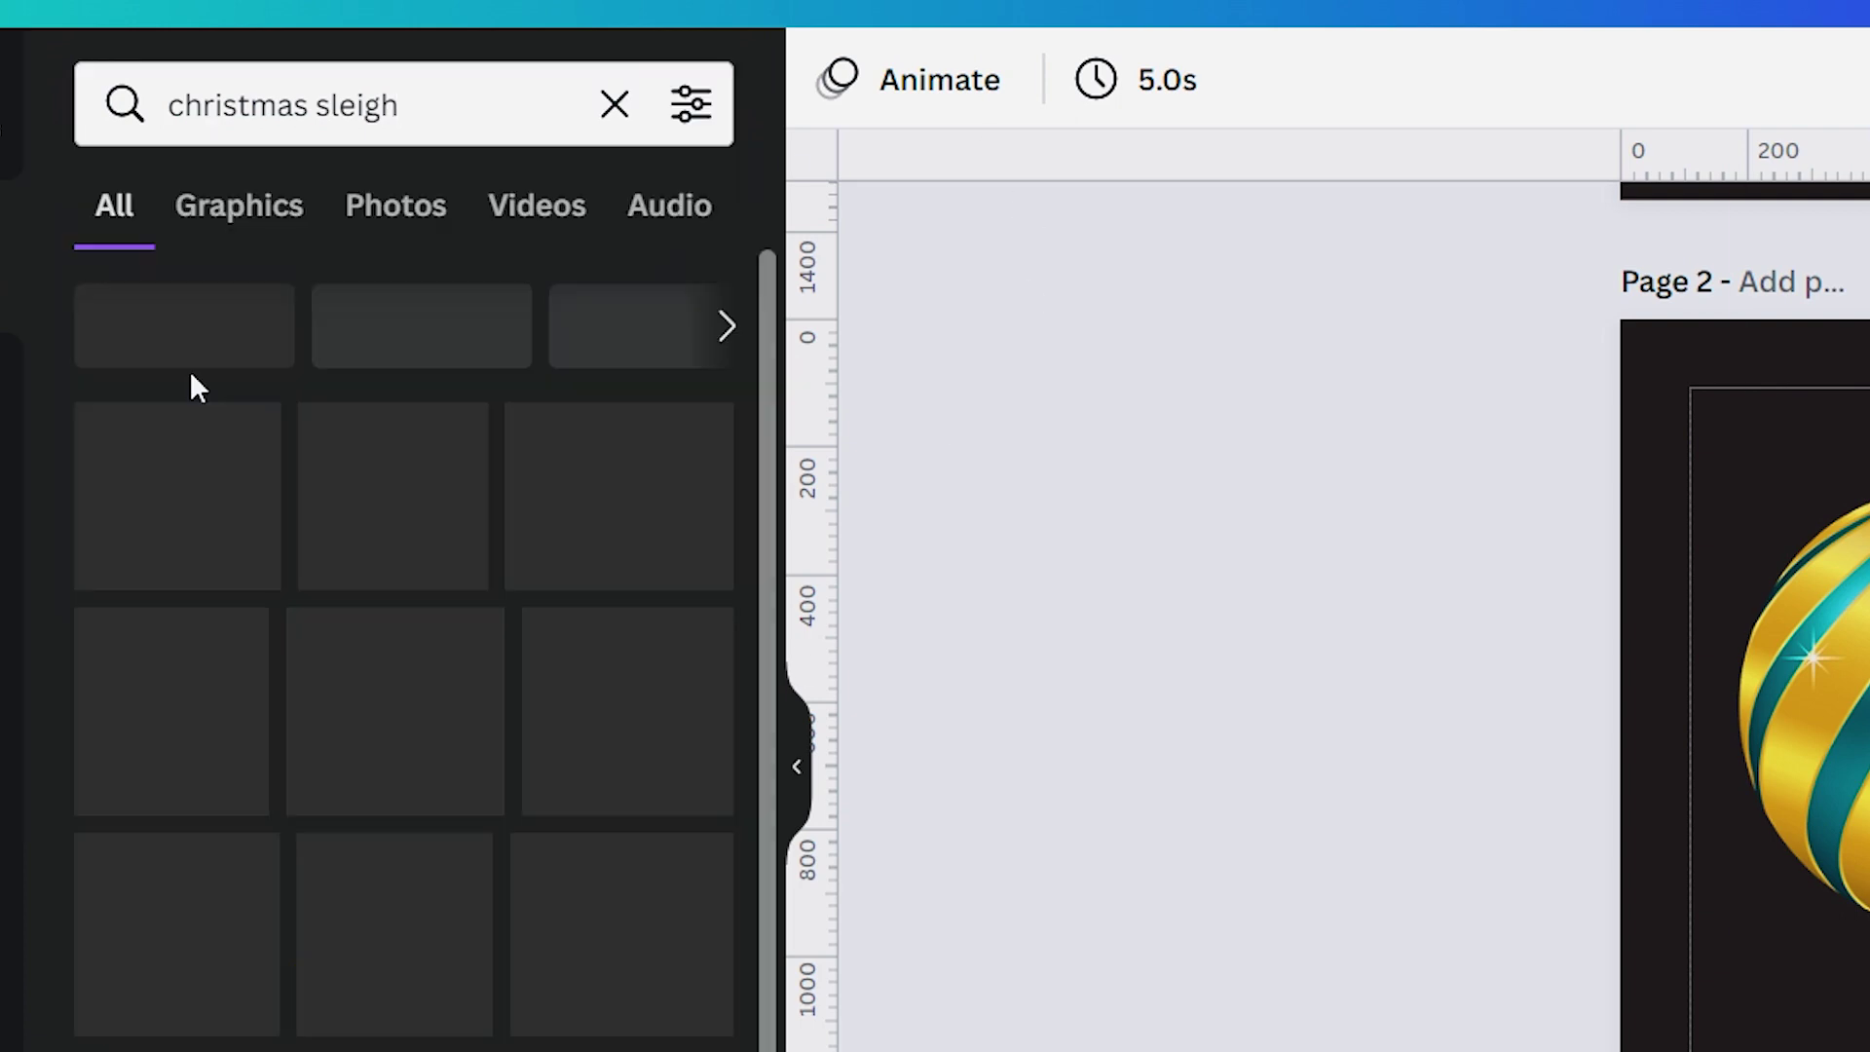
scroll(378, 657, down, 10)
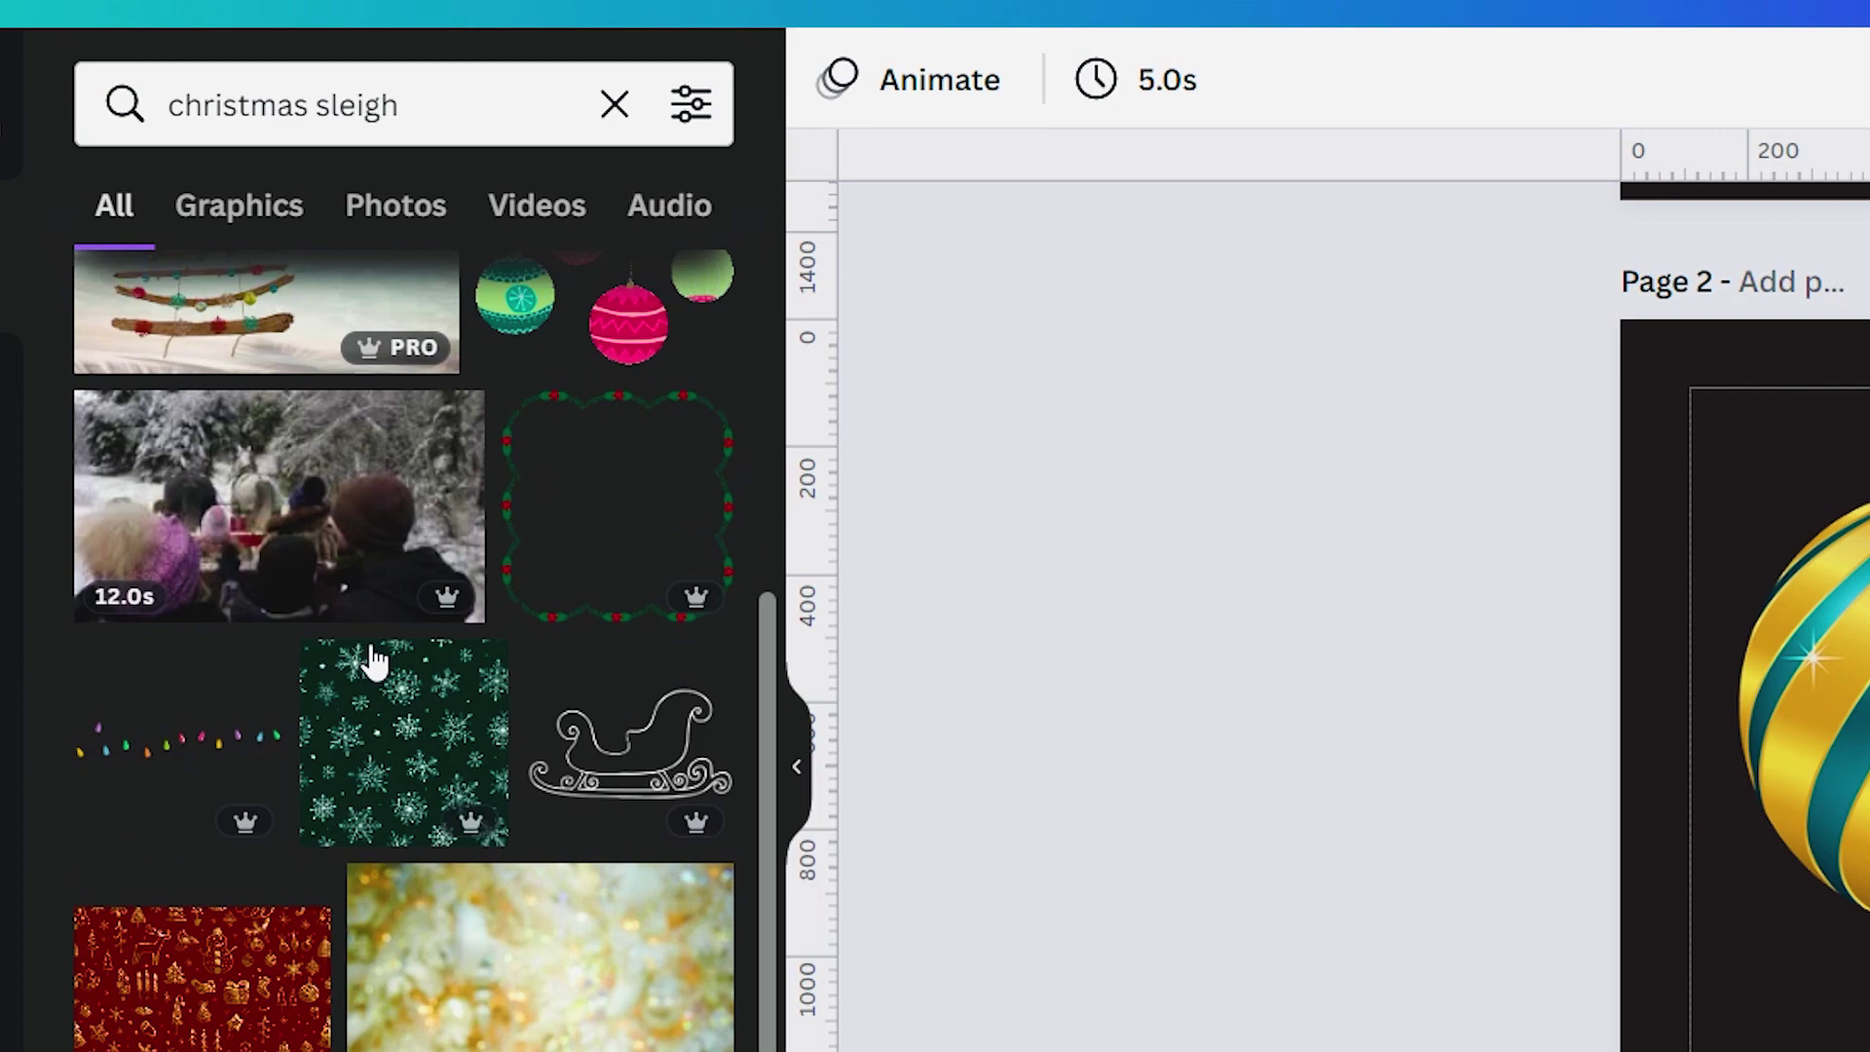
click(259, 209)
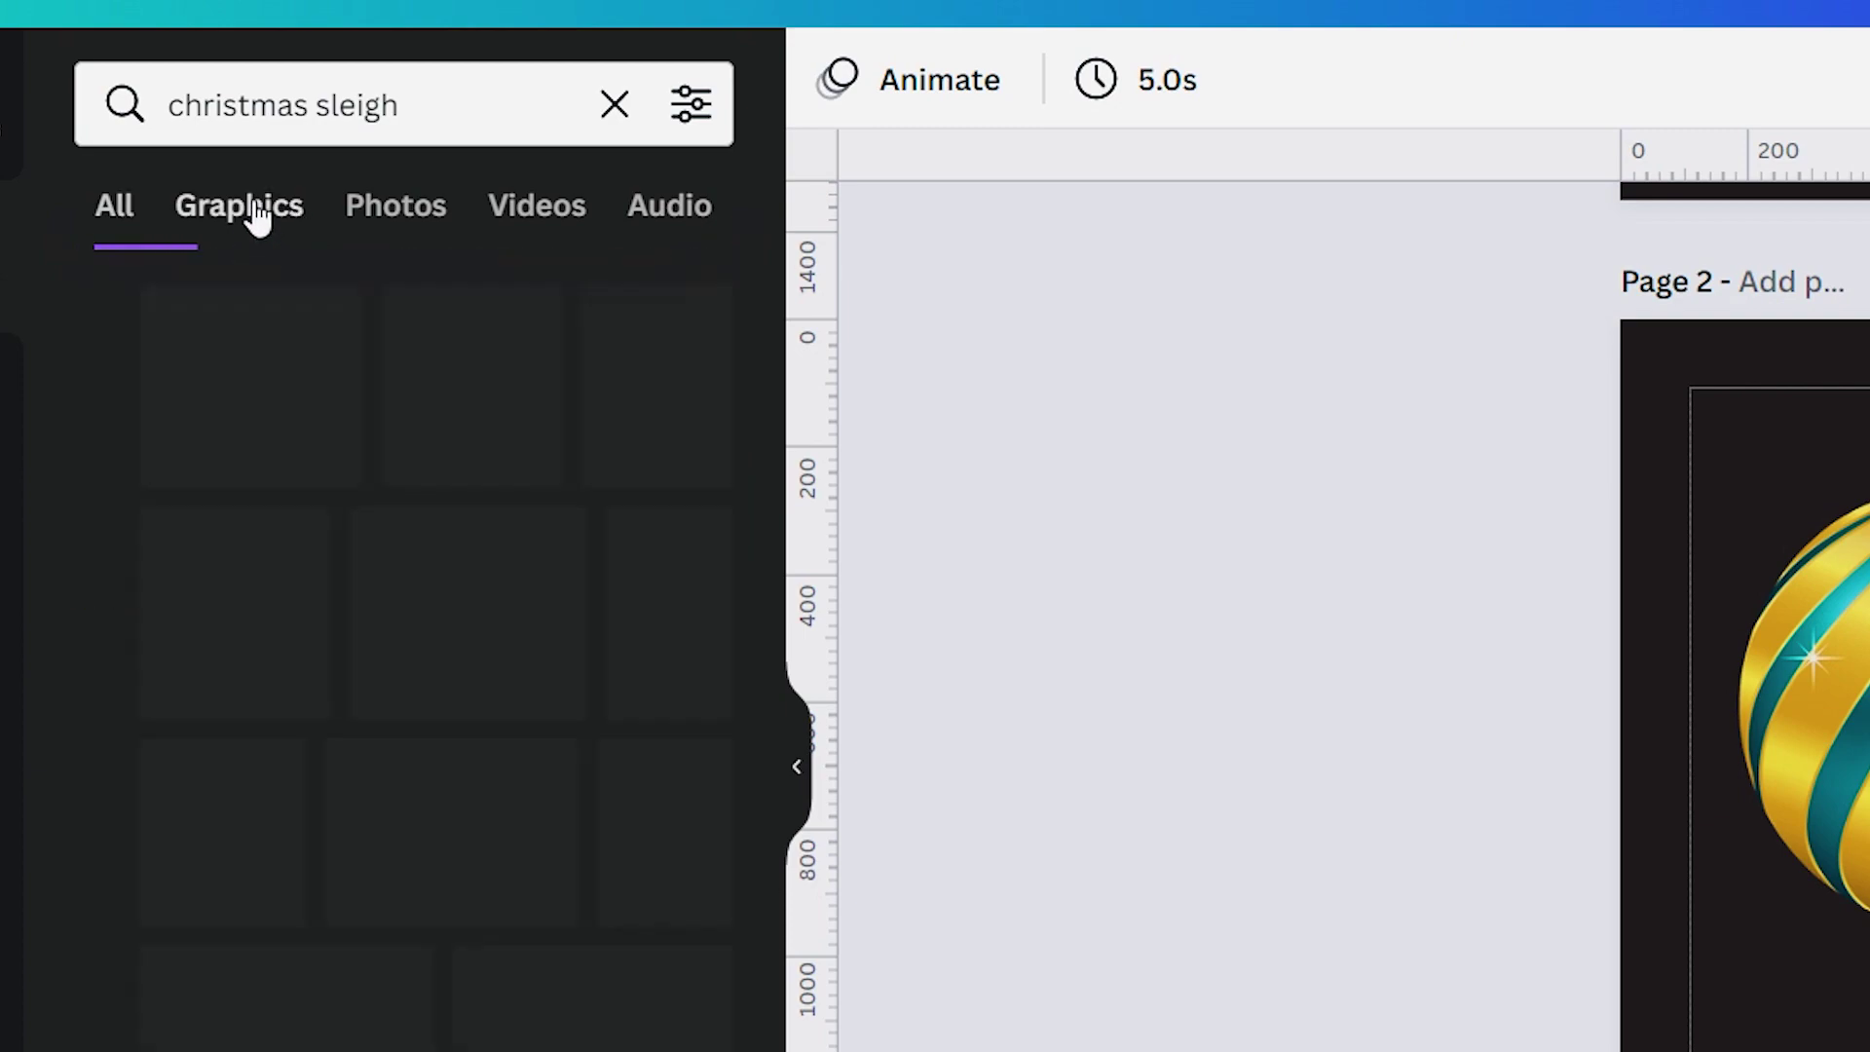
scroll(354, 474, down, 6)
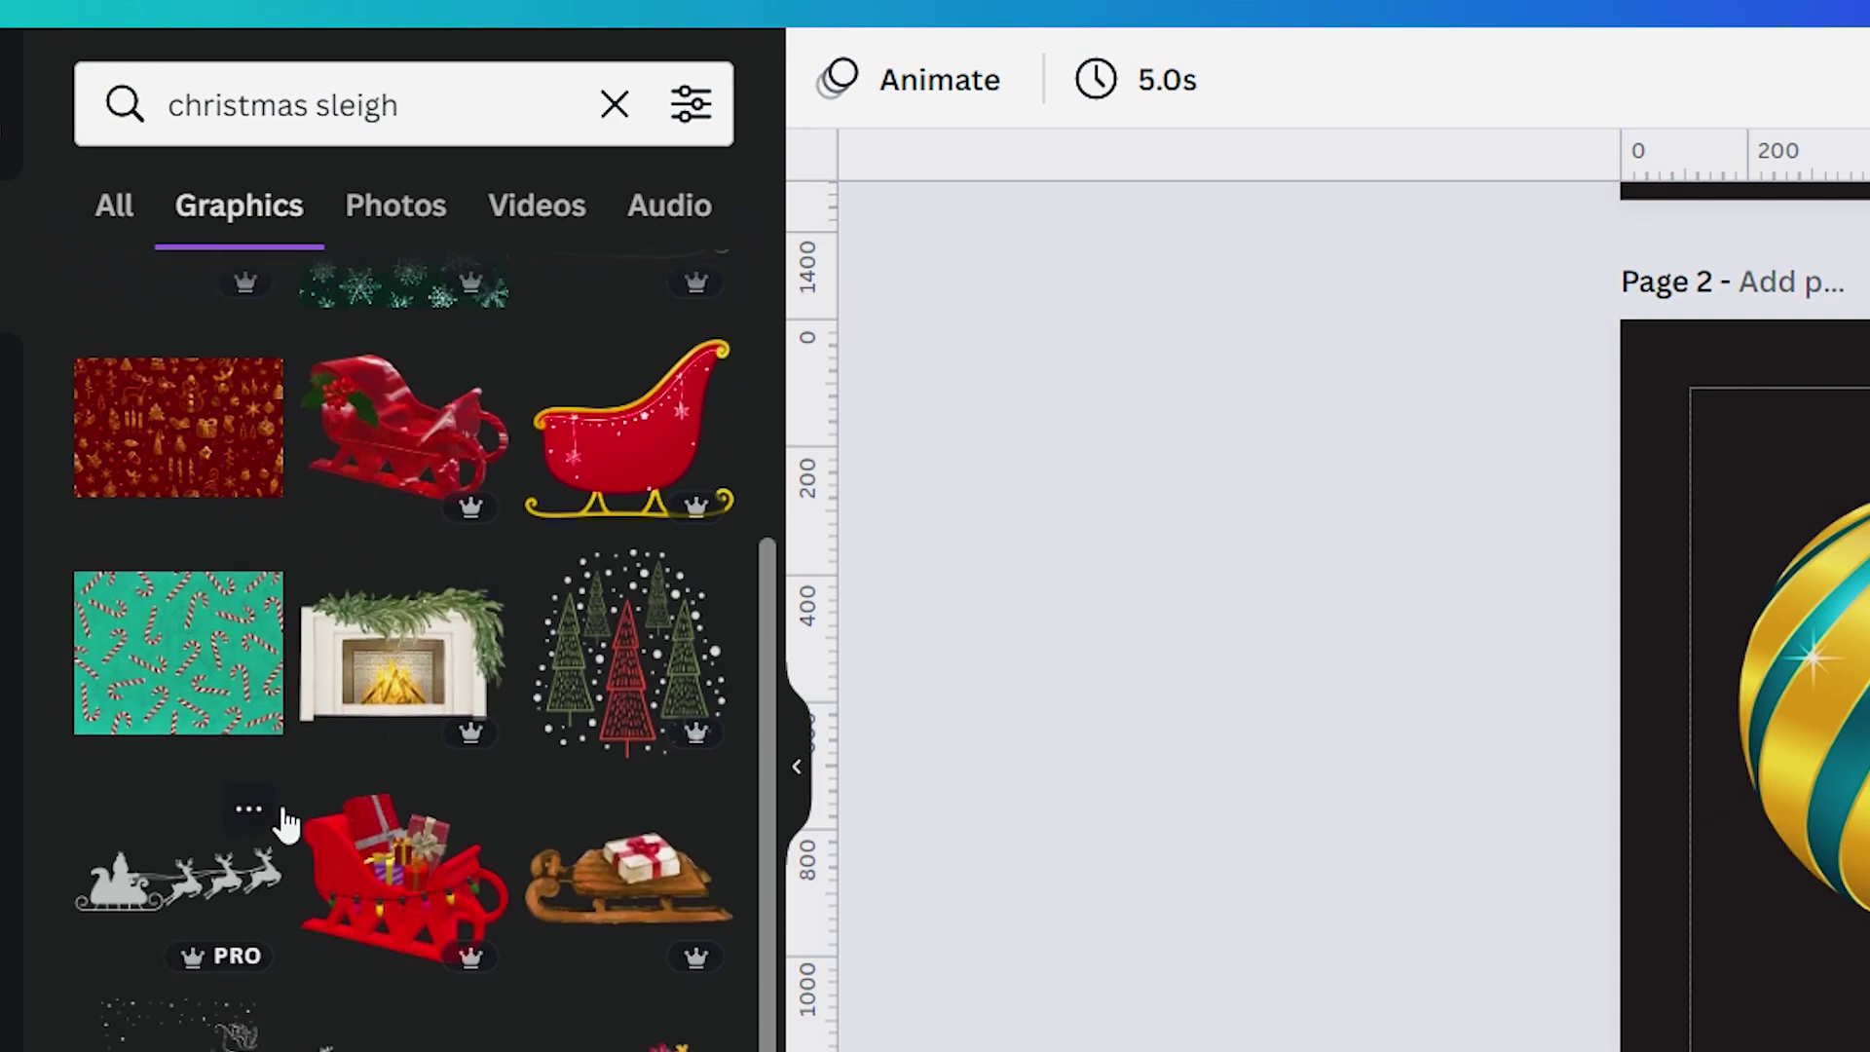
scroll(288, 826, down, 4)
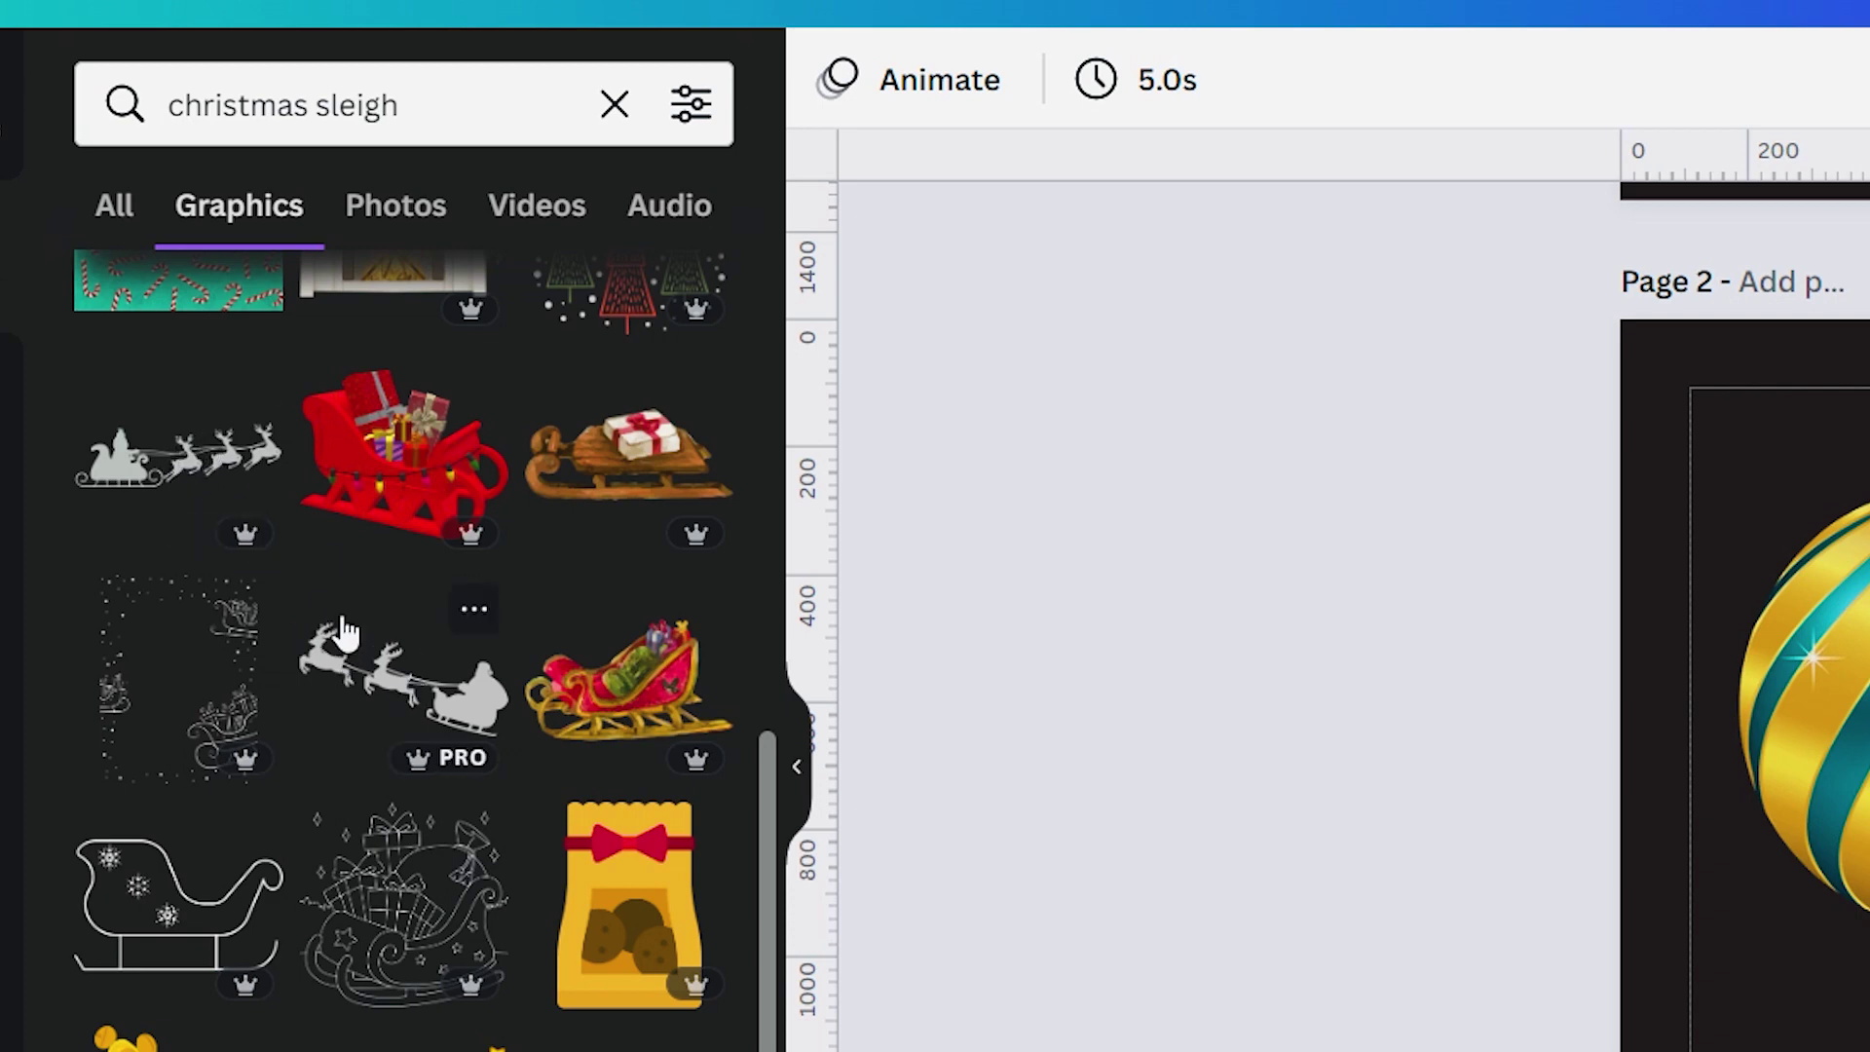
- Add the sleigh silhouette on the ornament, nudged up and tilted about -9°
click(210, 502)
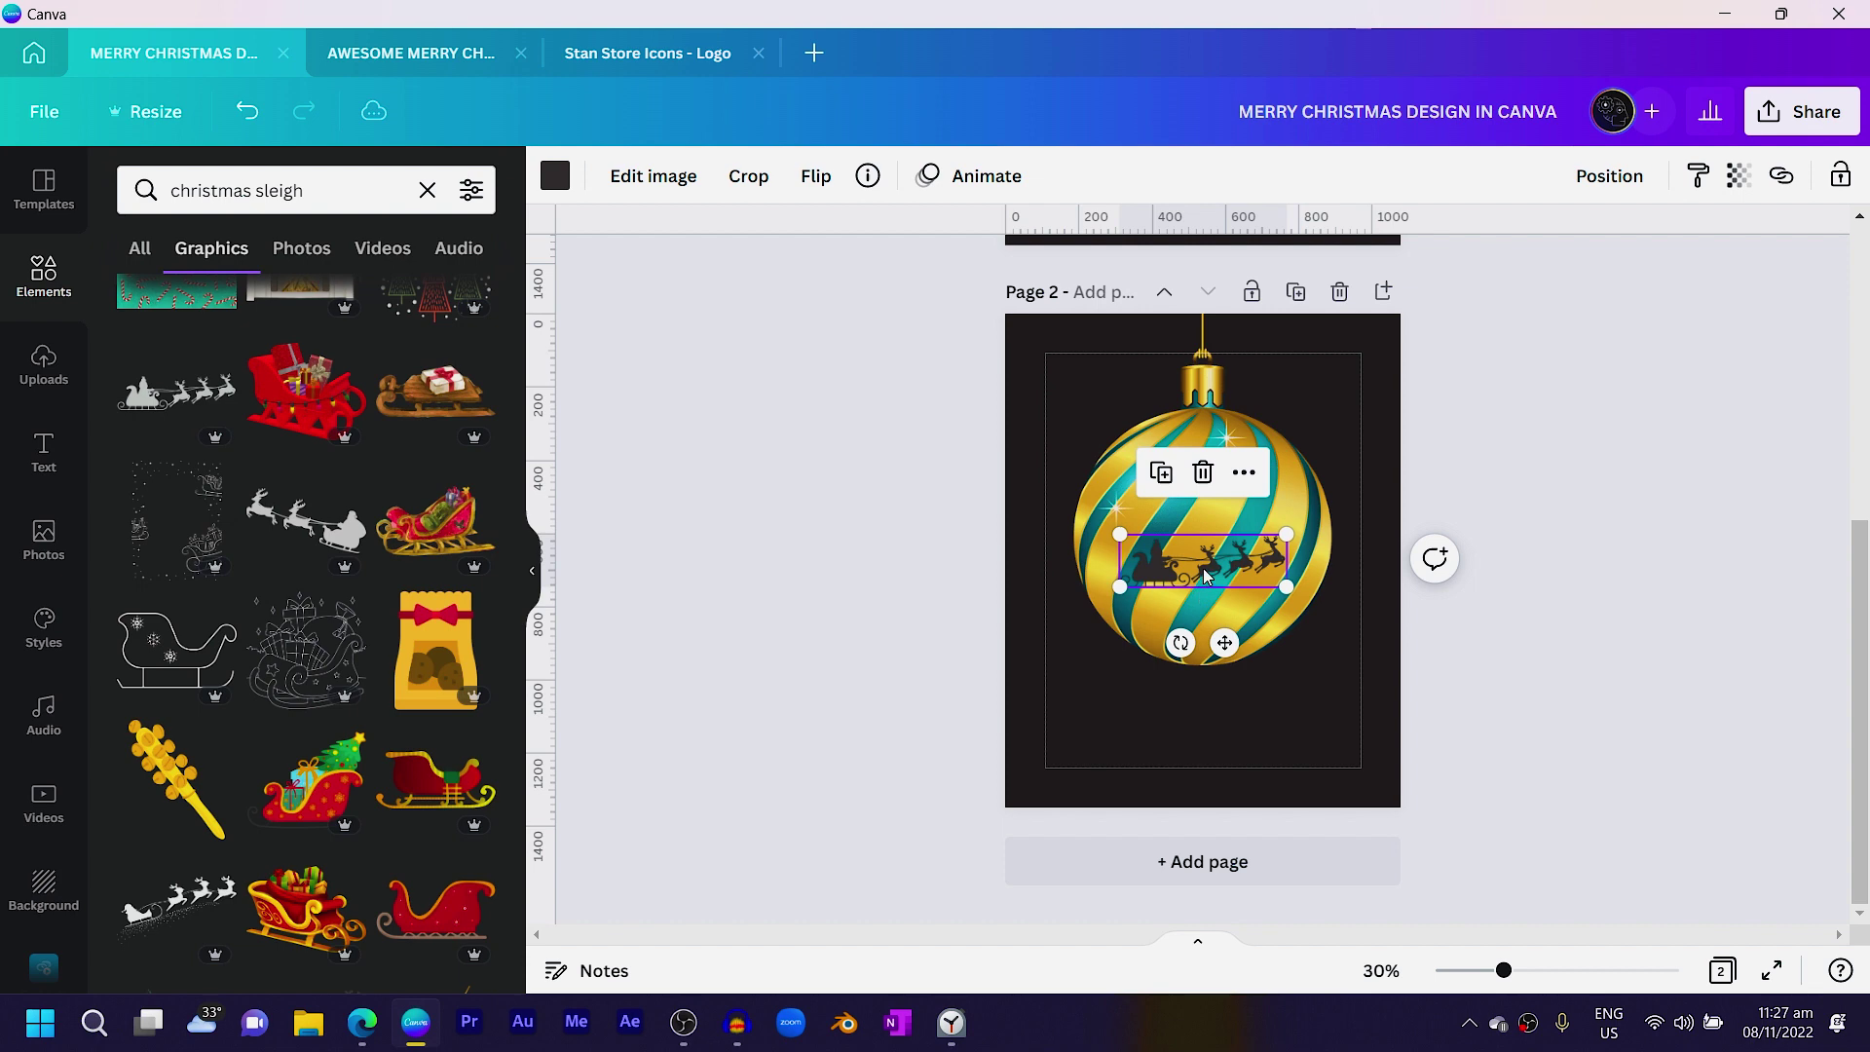
drag(1205, 576, 1205, 550)
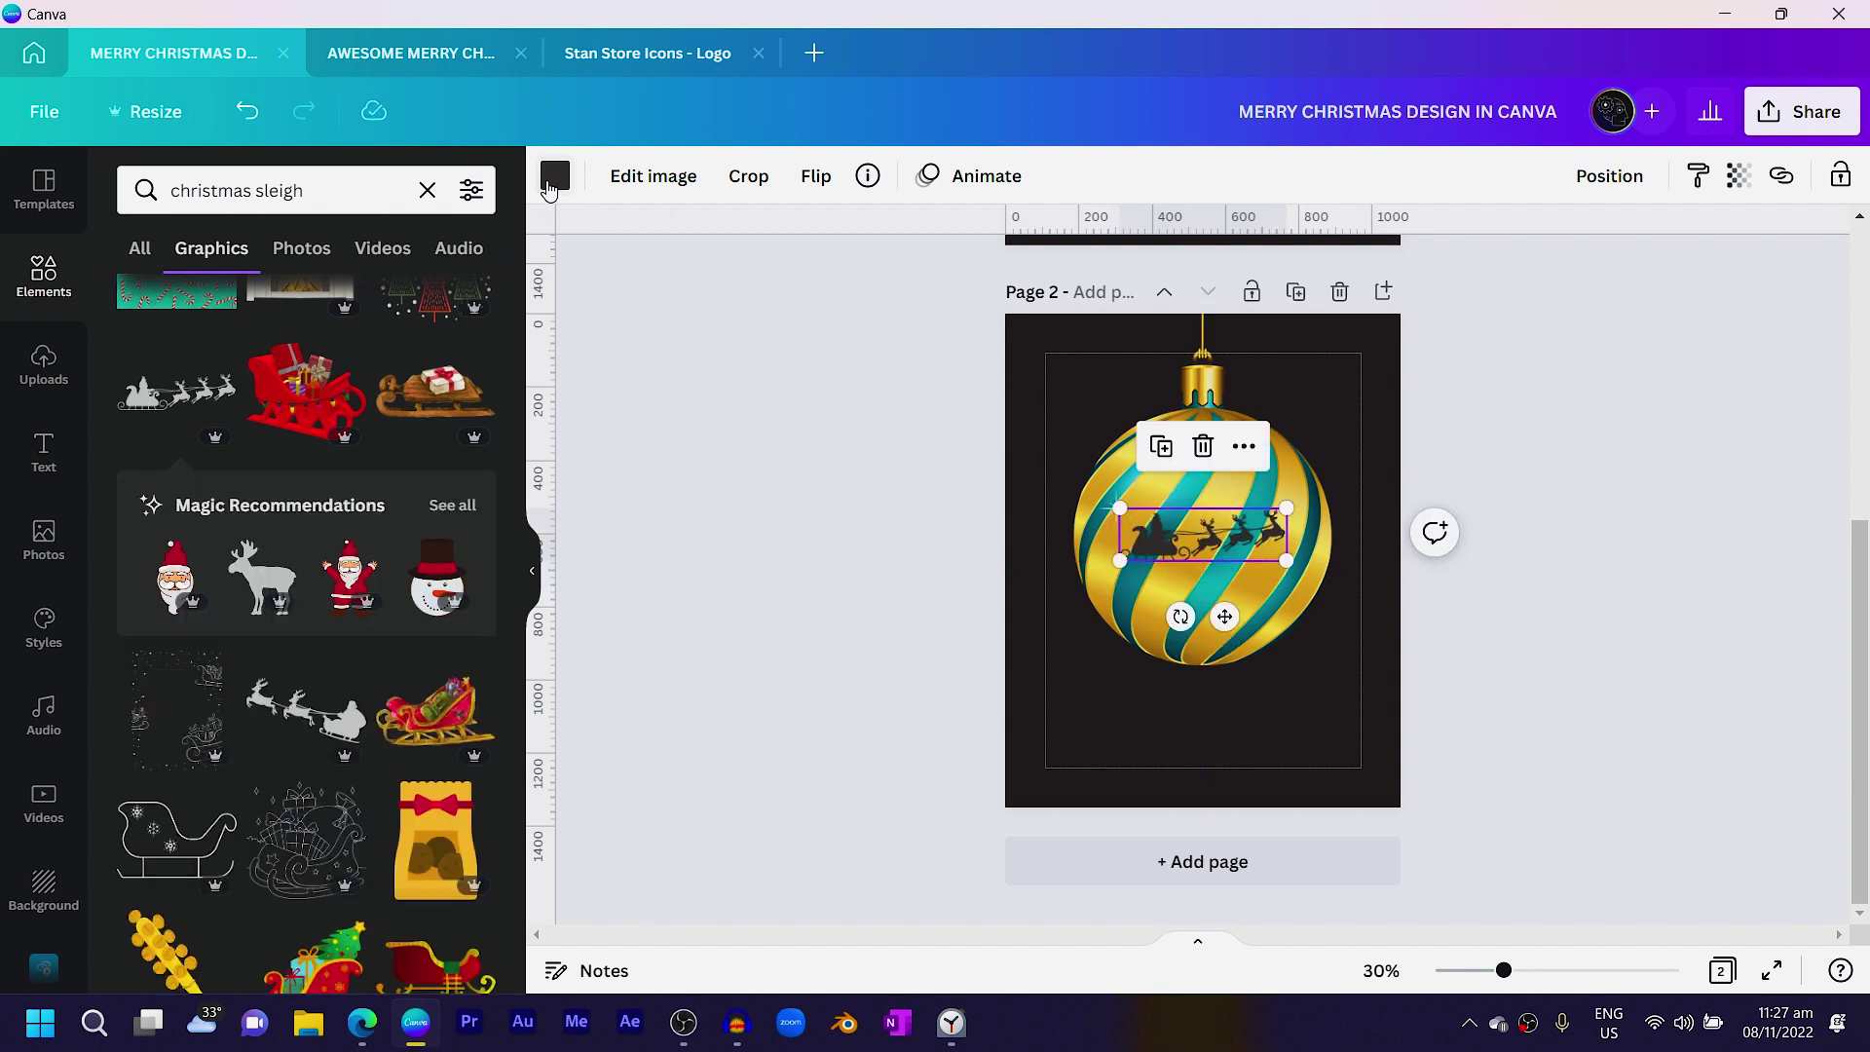
click(554, 177)
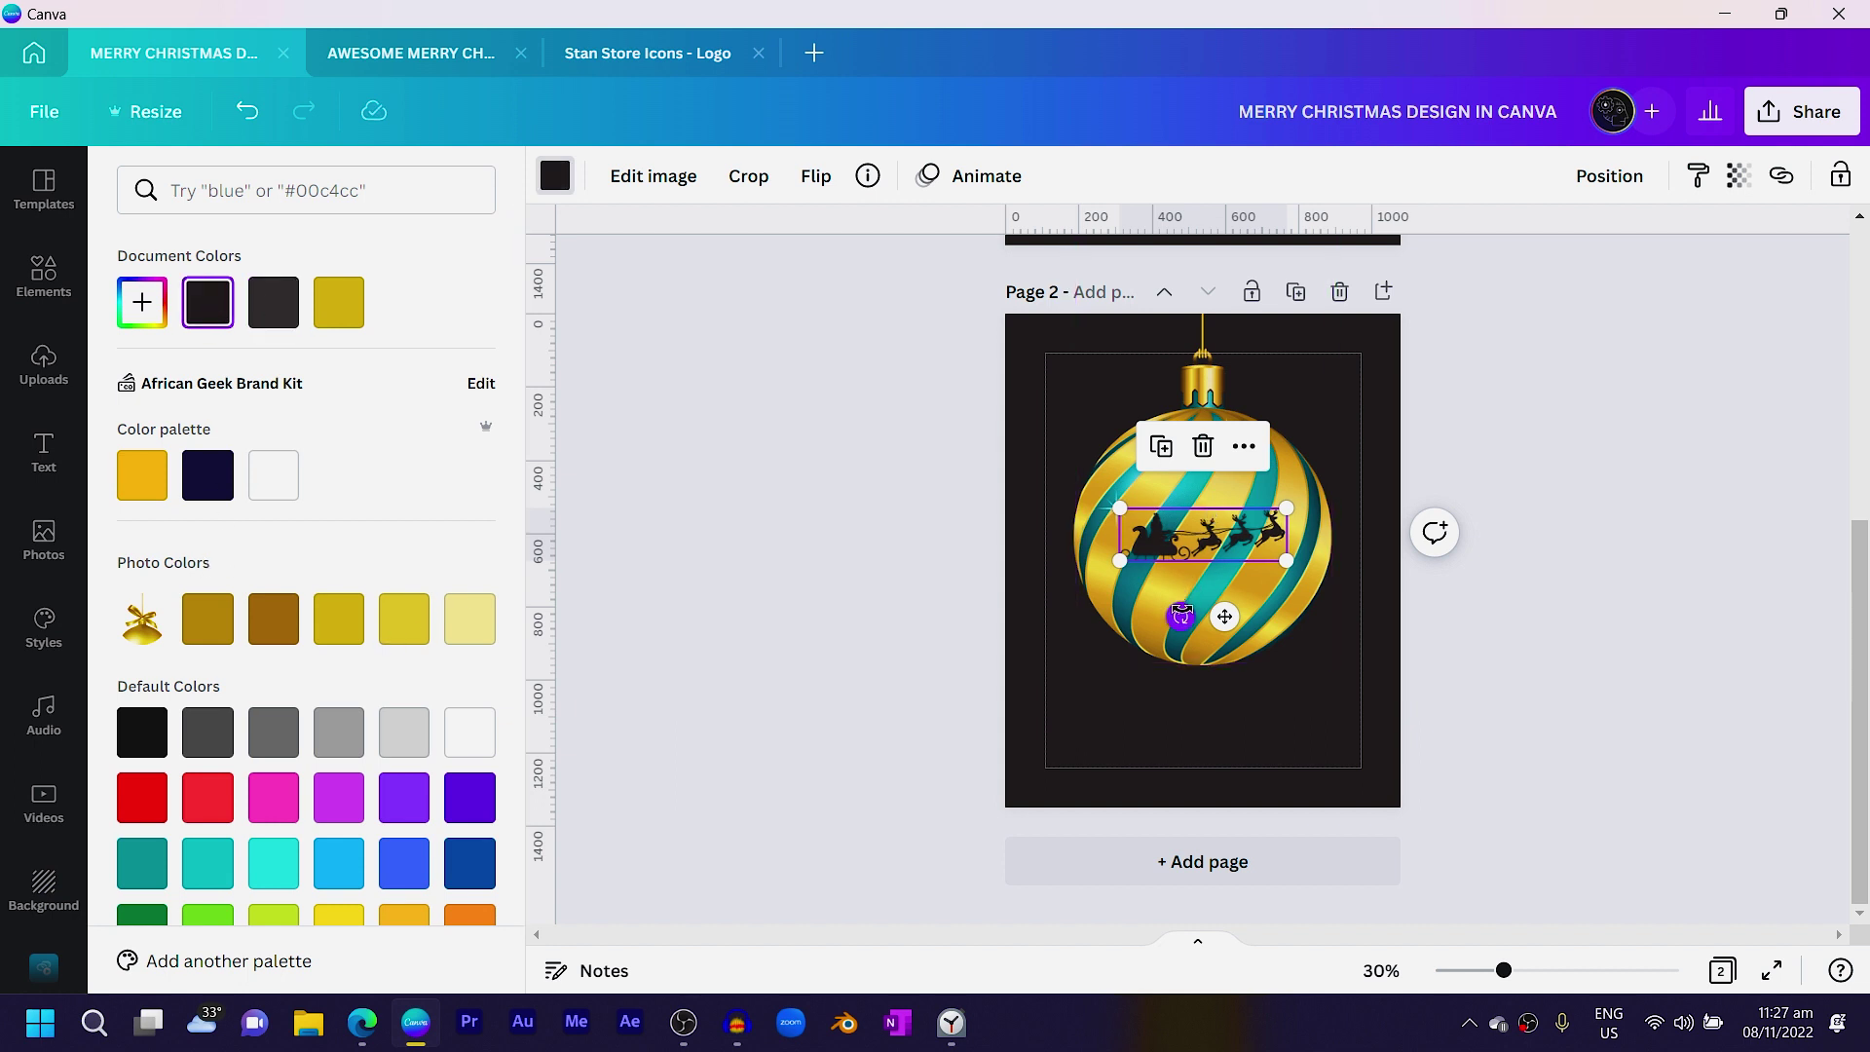
drag(1181, 616, 1192, 609)
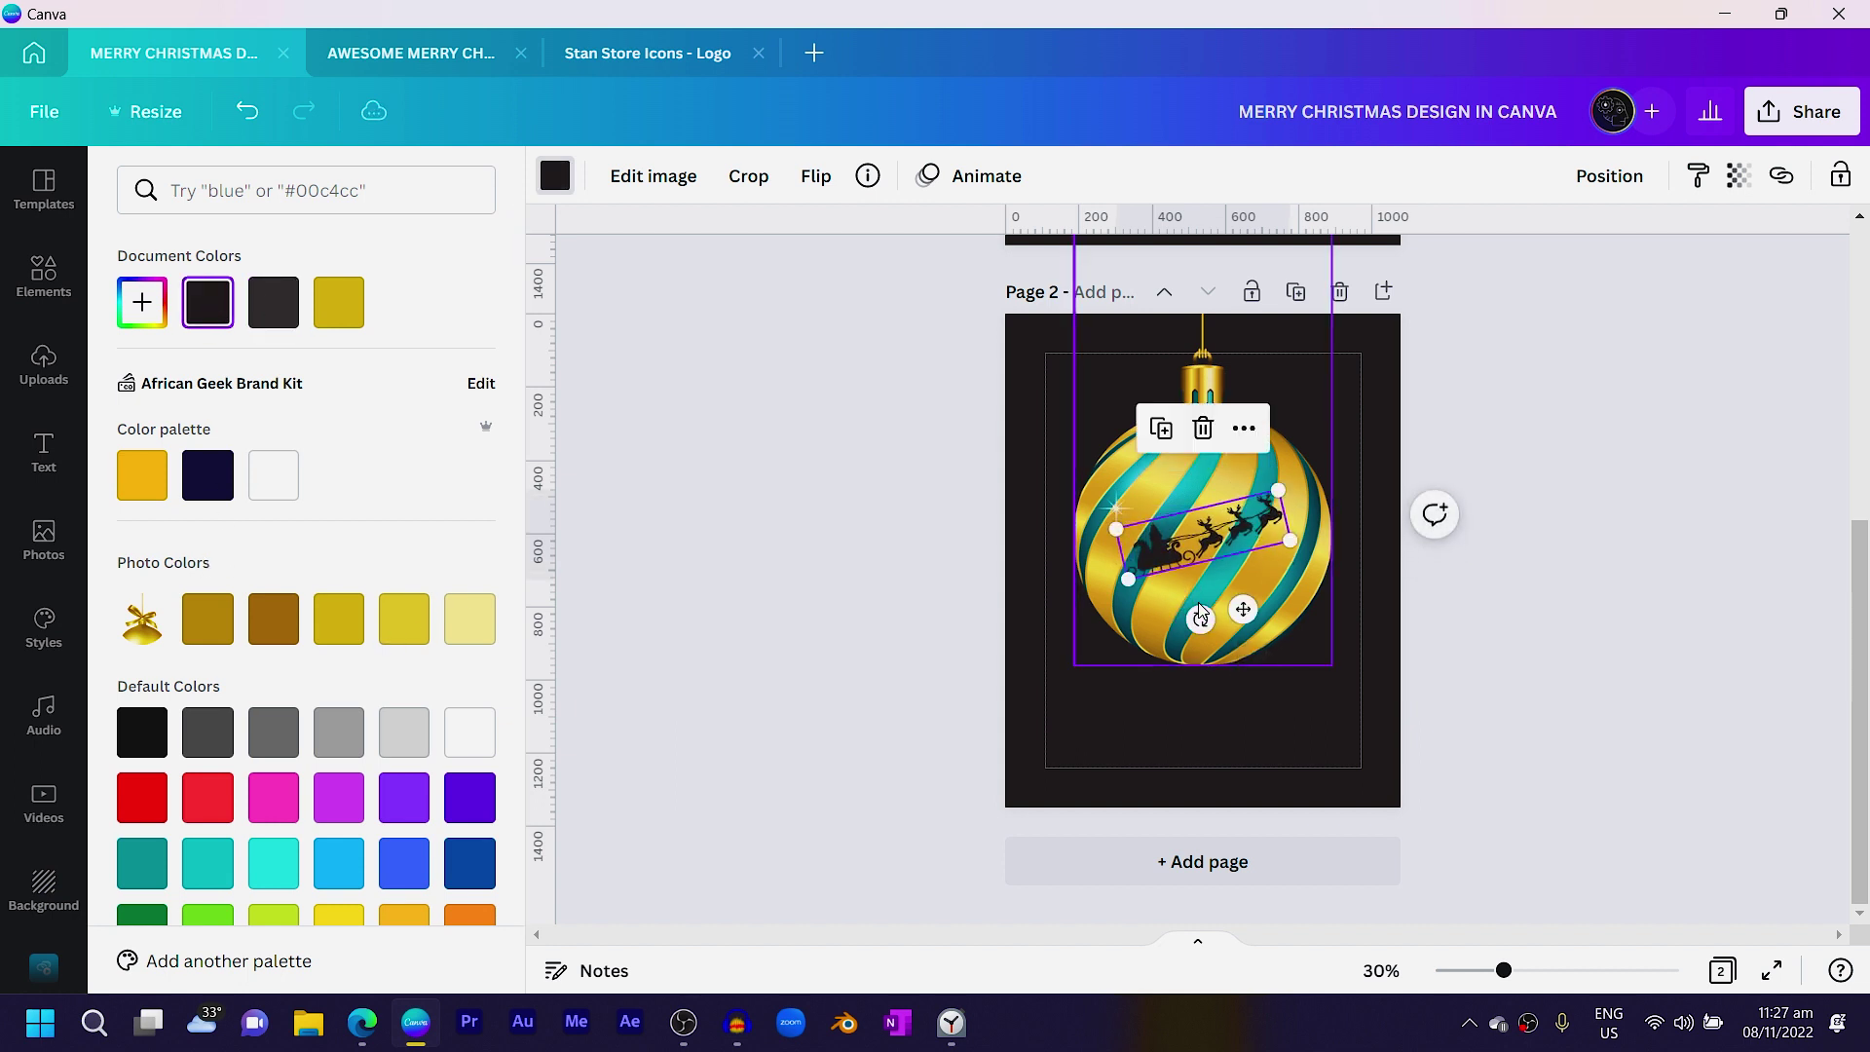
click(44, 278)
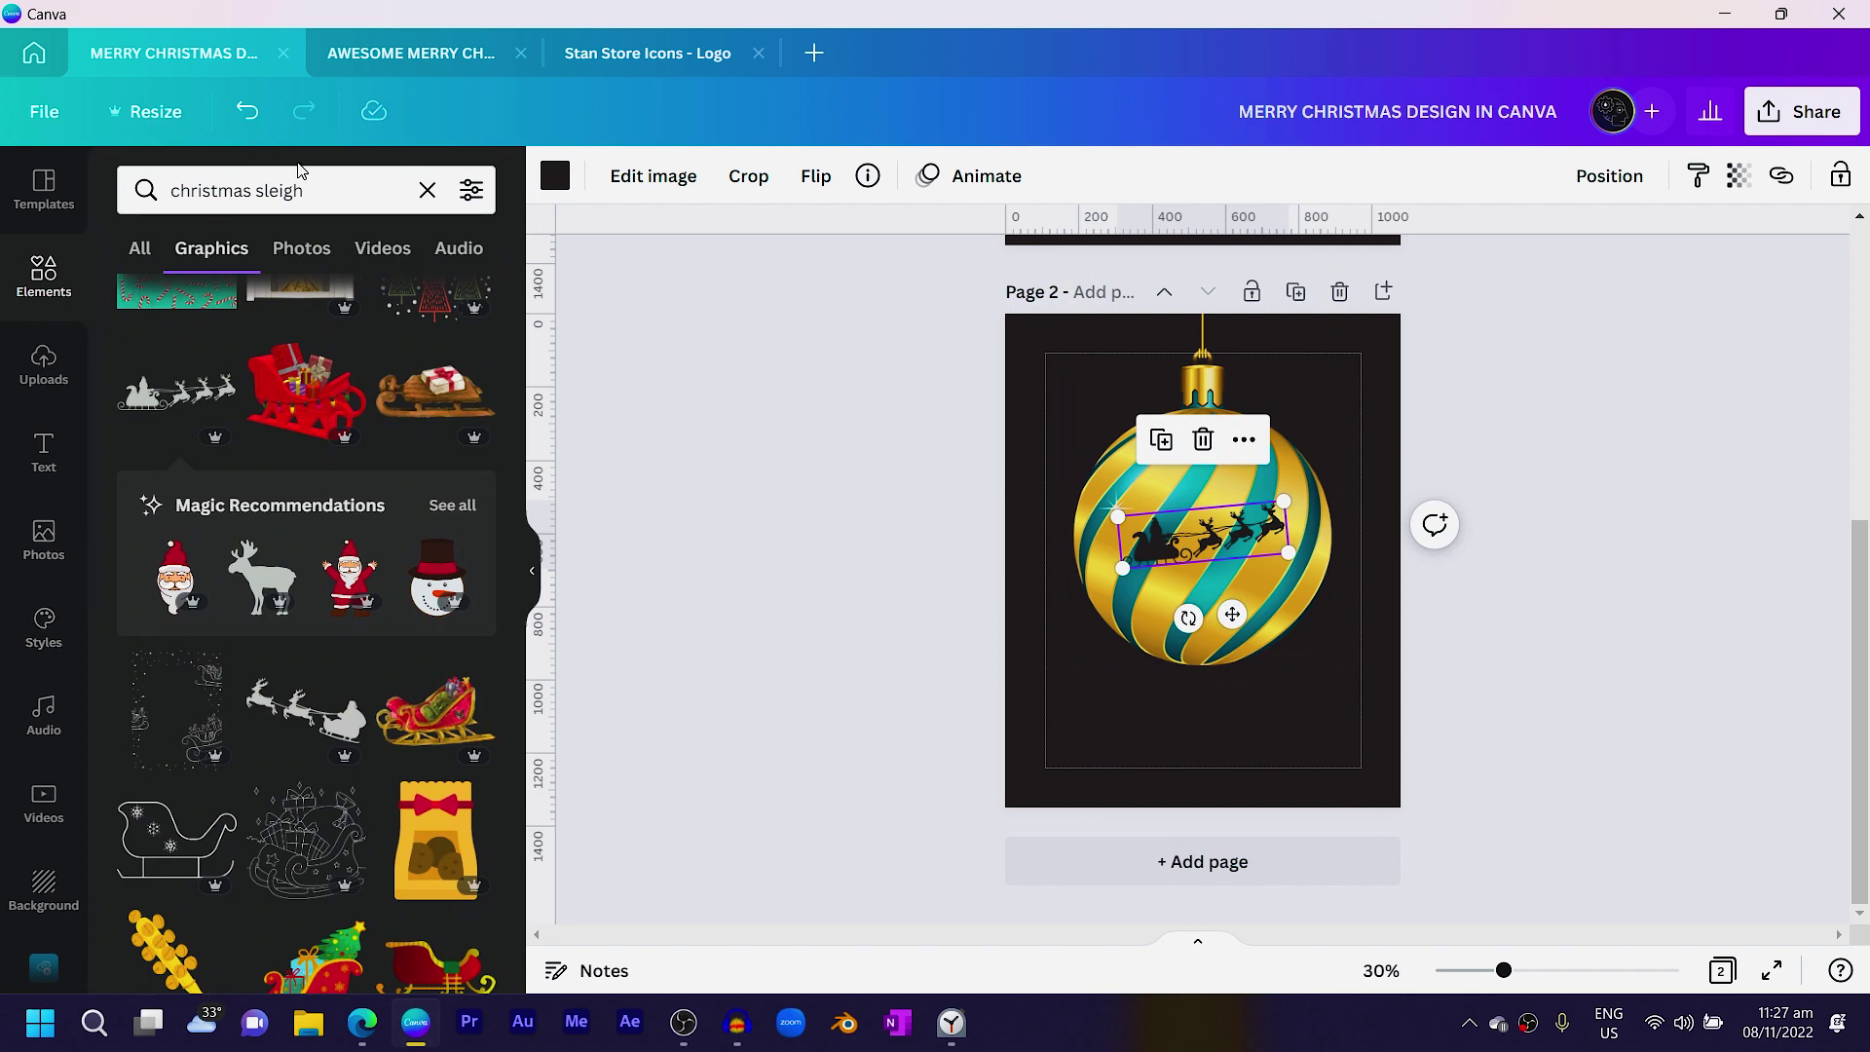
- Change the elements search to 'christmas tree'
click(325, 188)
triple_click(328, 188)
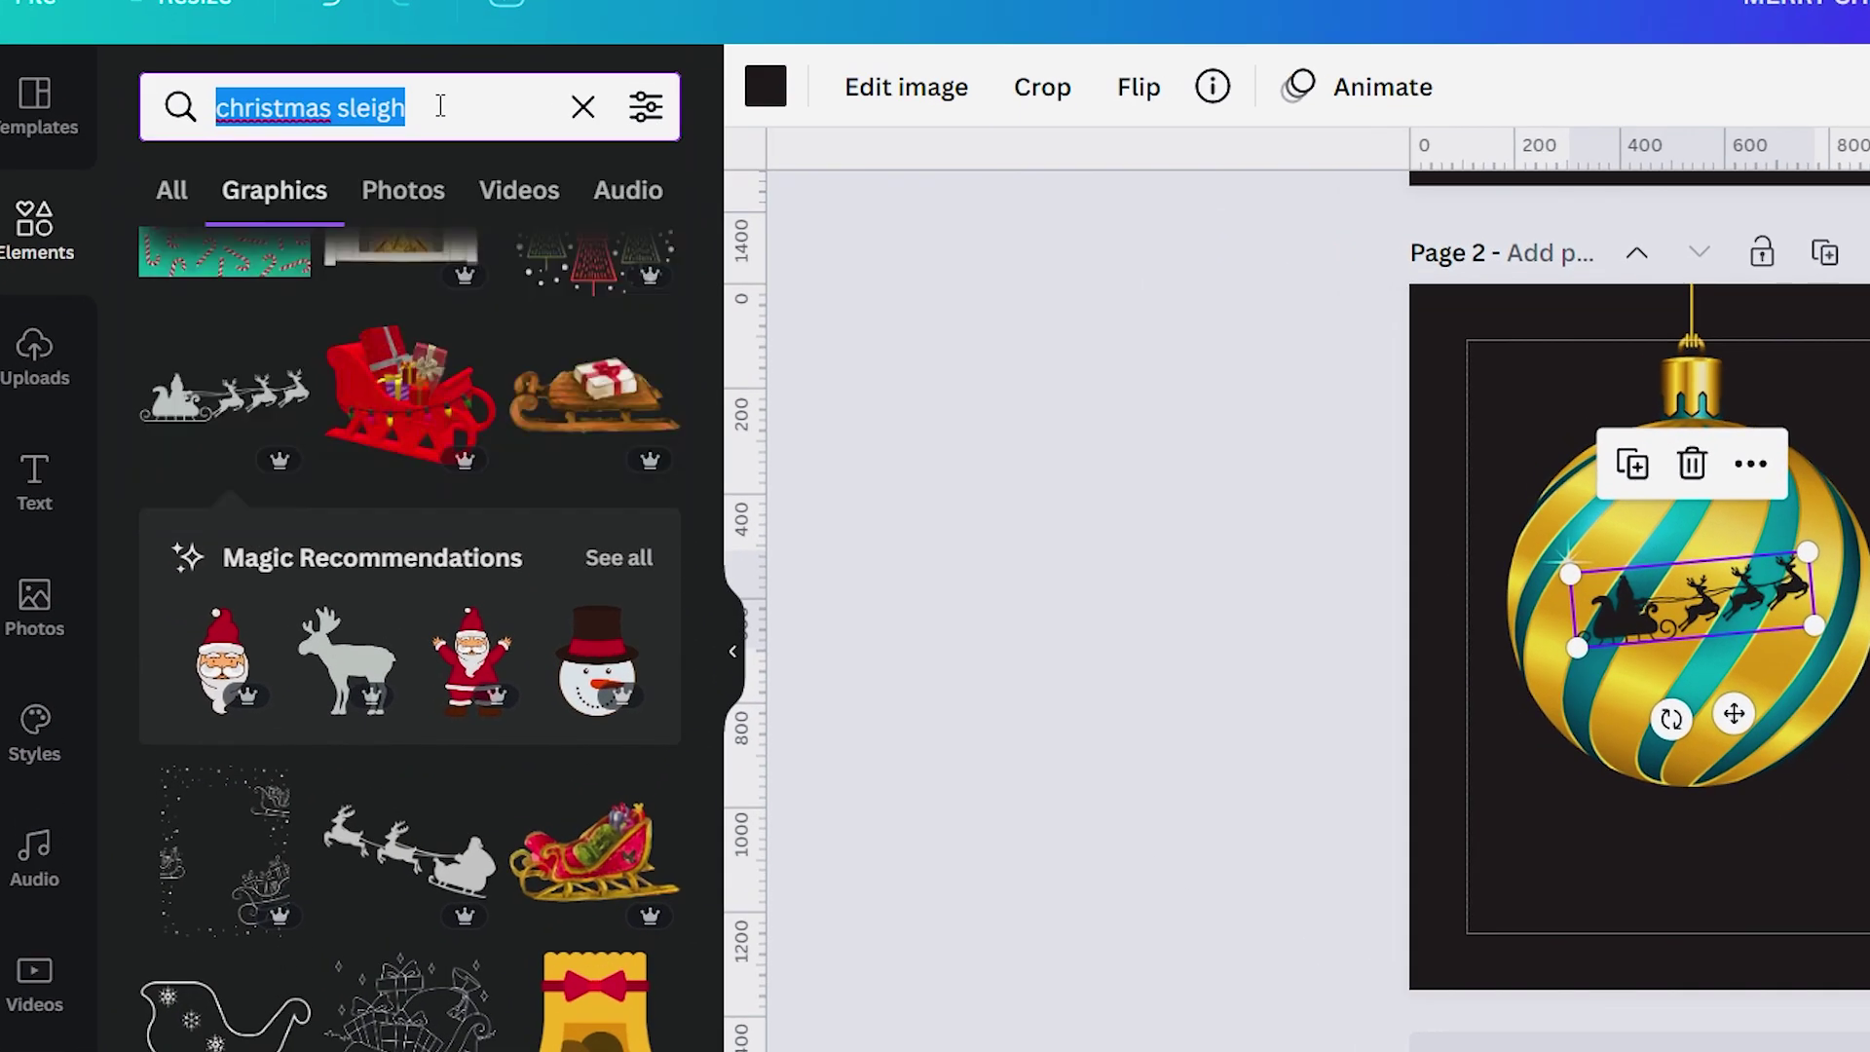
click(406, 107)
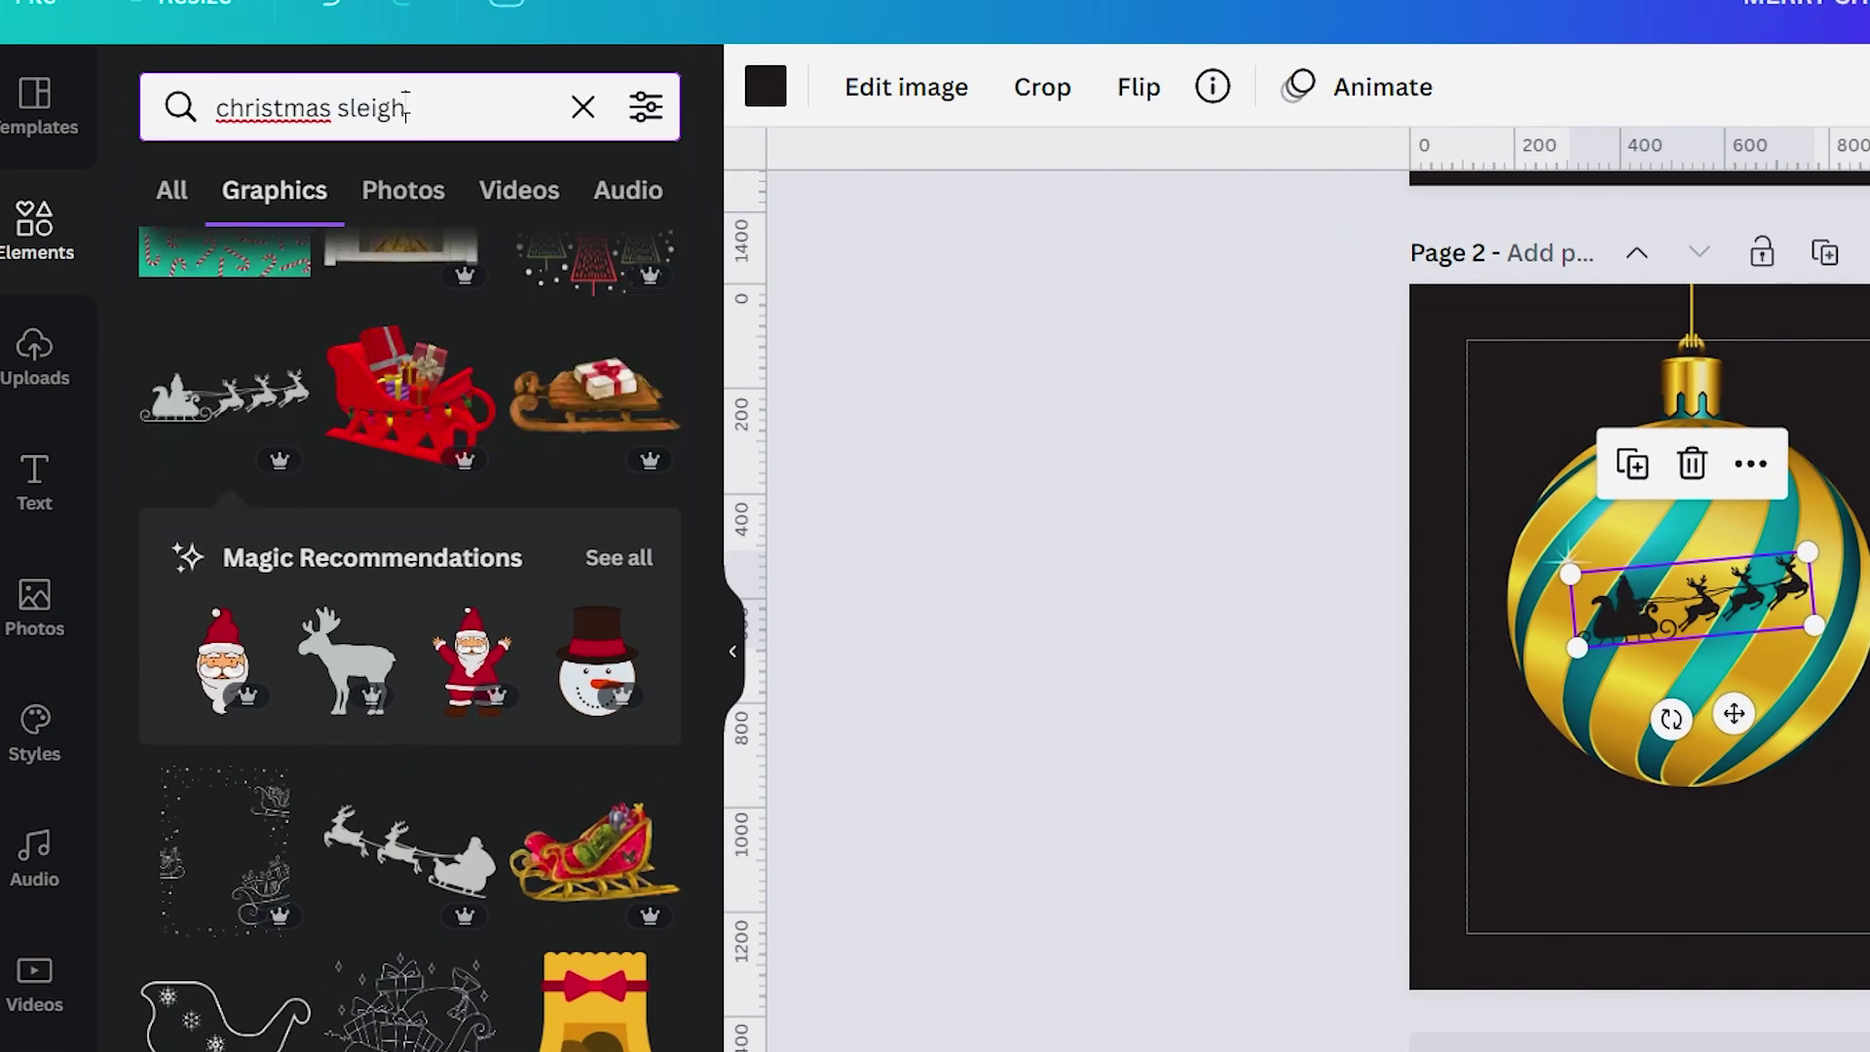
text(tree)
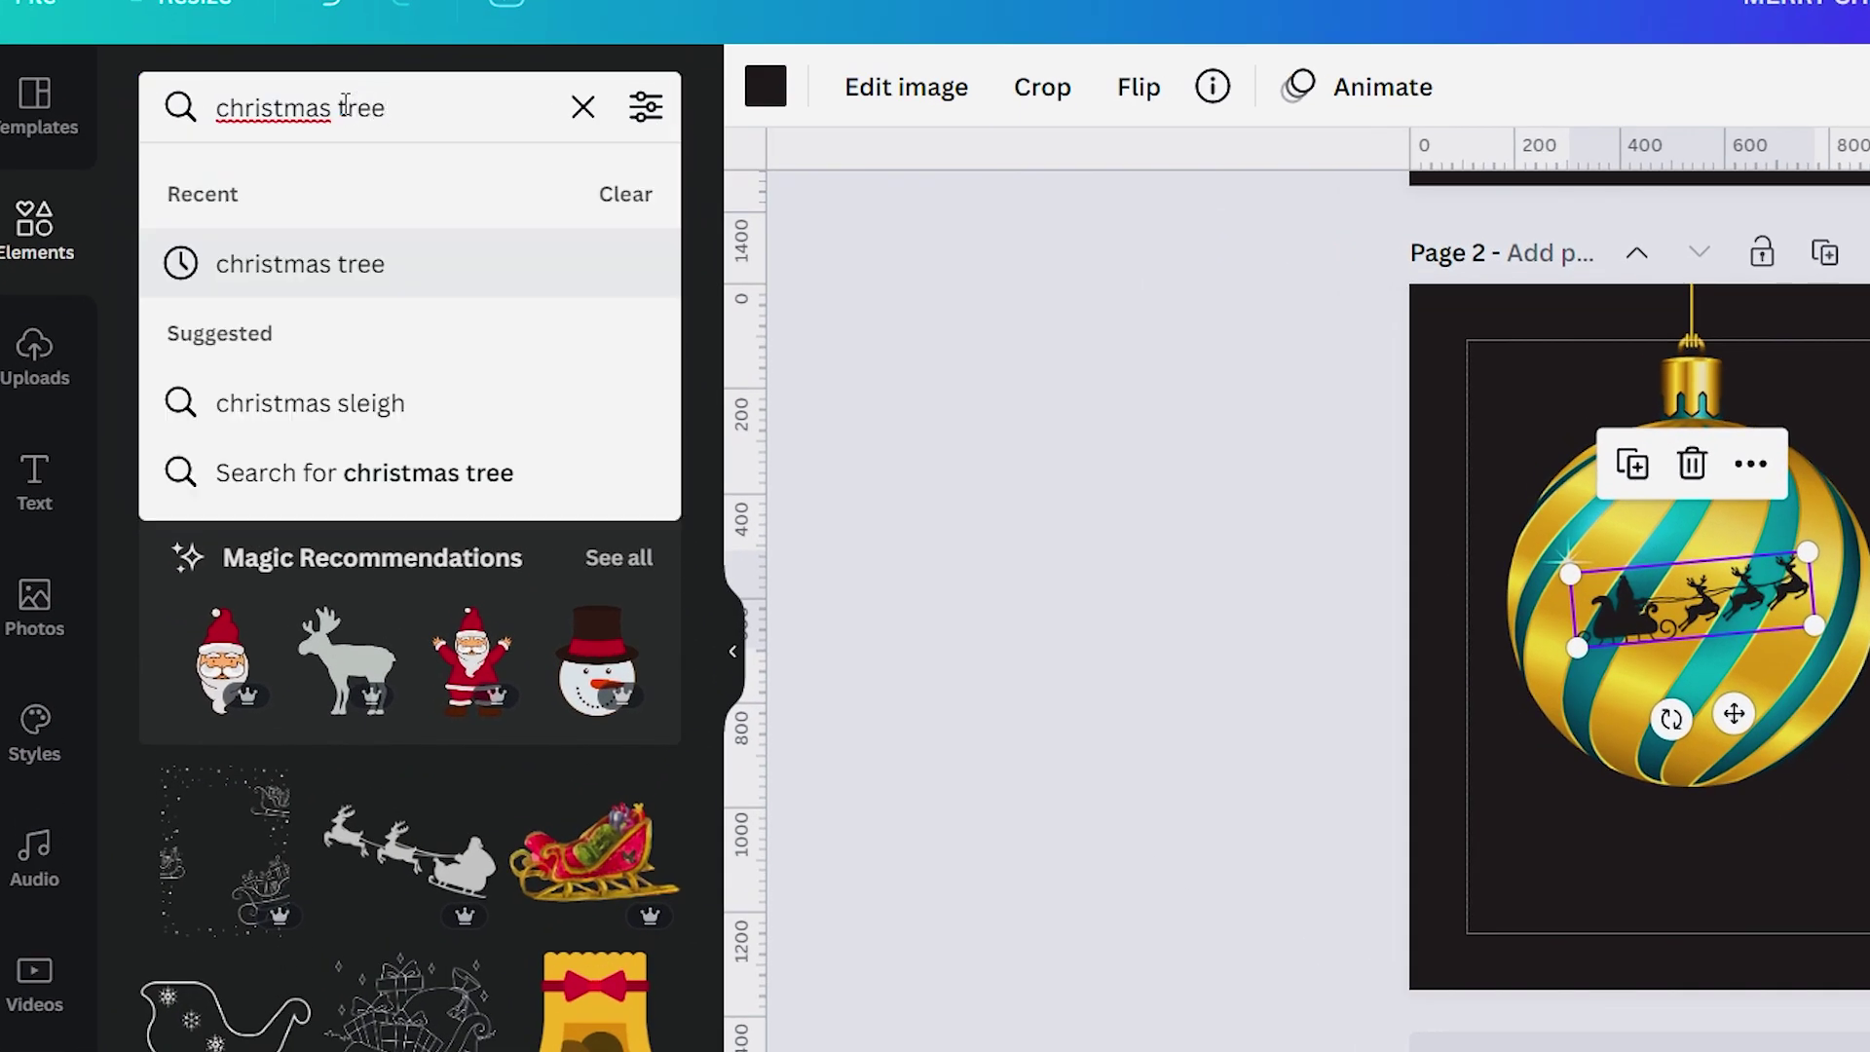
key(Return)
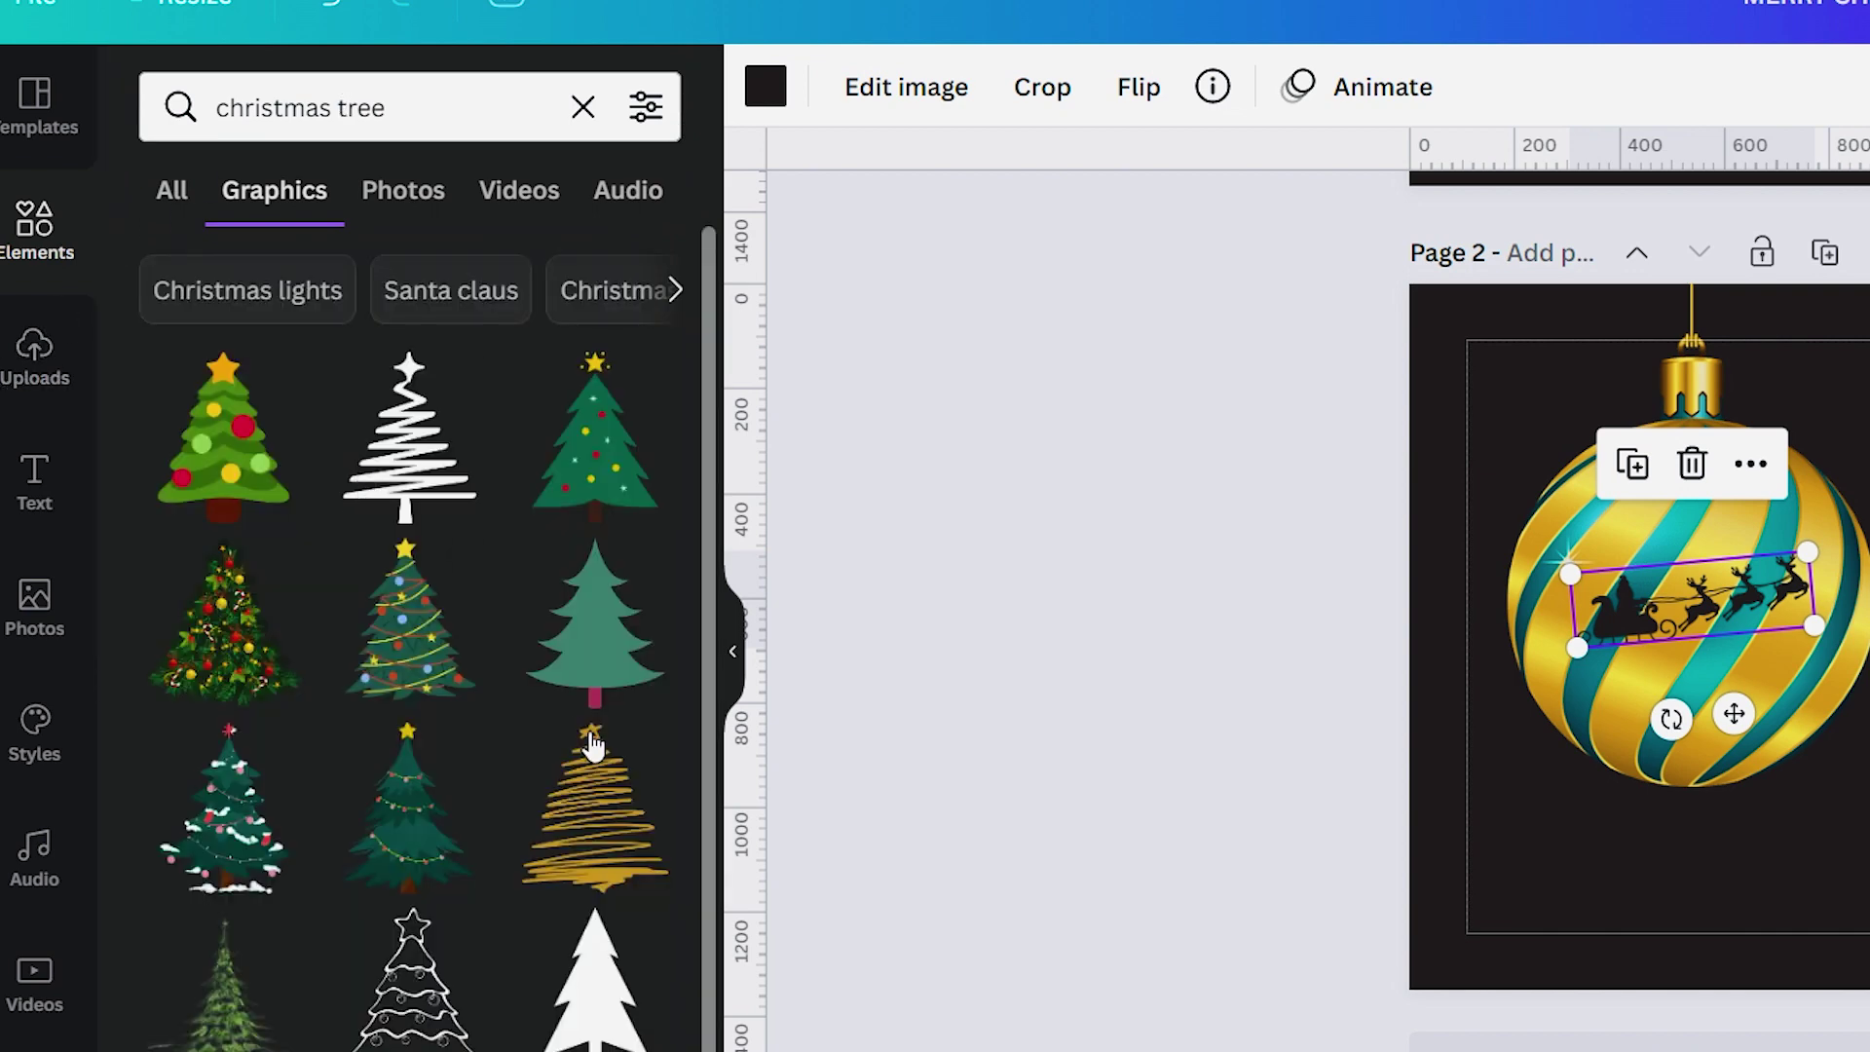
scroll(593, 745, down, 6)
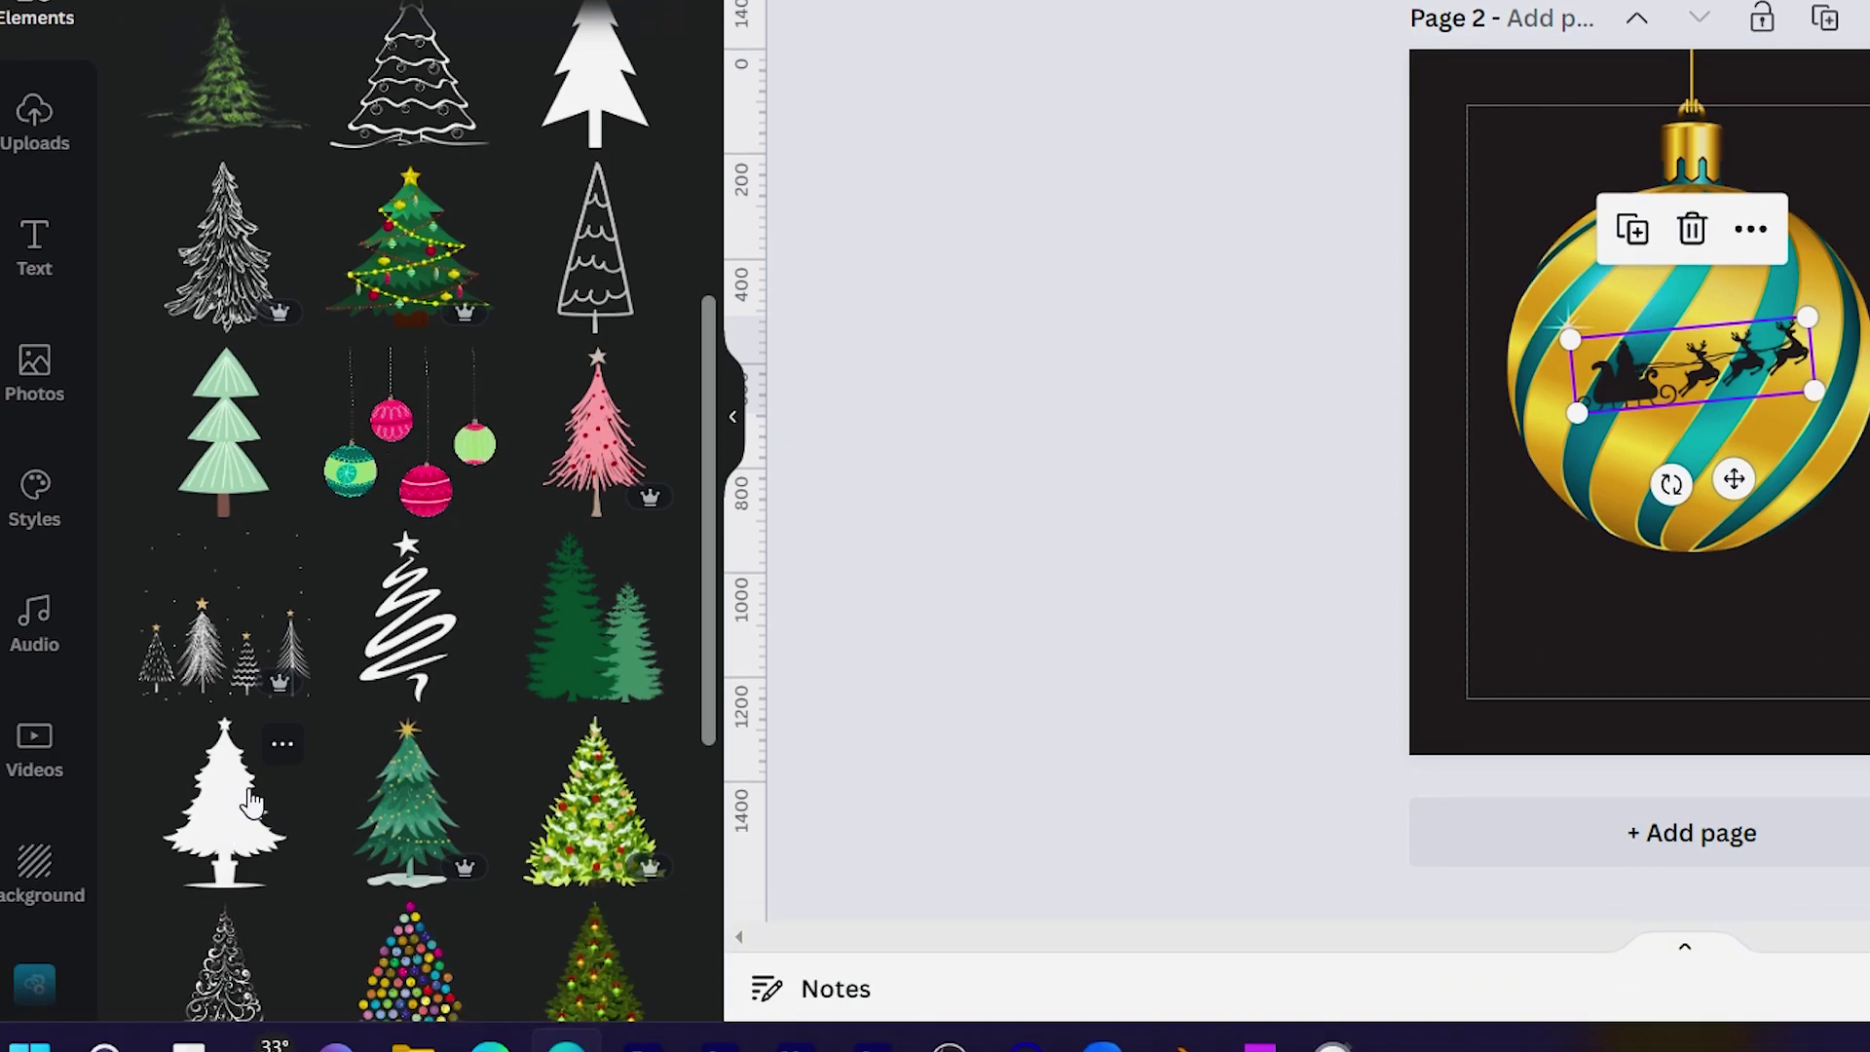
- Add the white tree, recolour it to the dark background colour, and size it on the ornament
click(251, 801)
drag(1685, 377, 1839, 521)
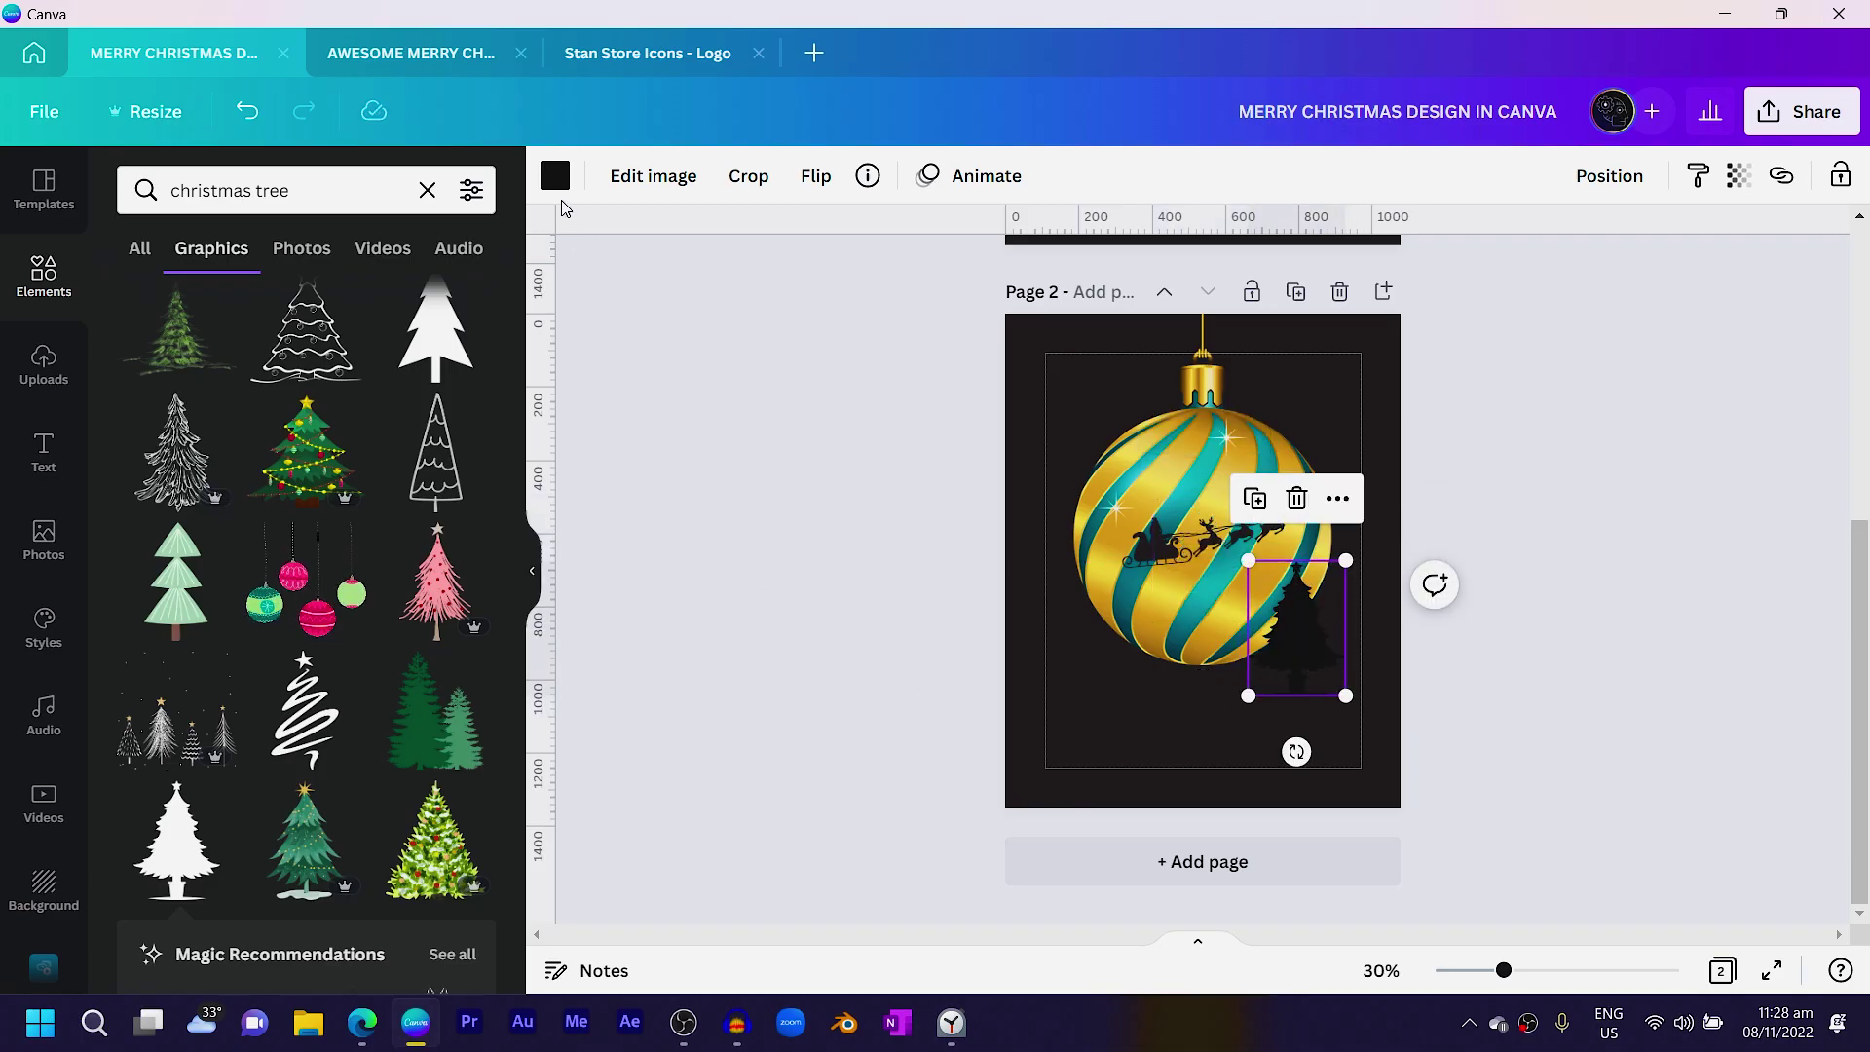
click(554, 177)
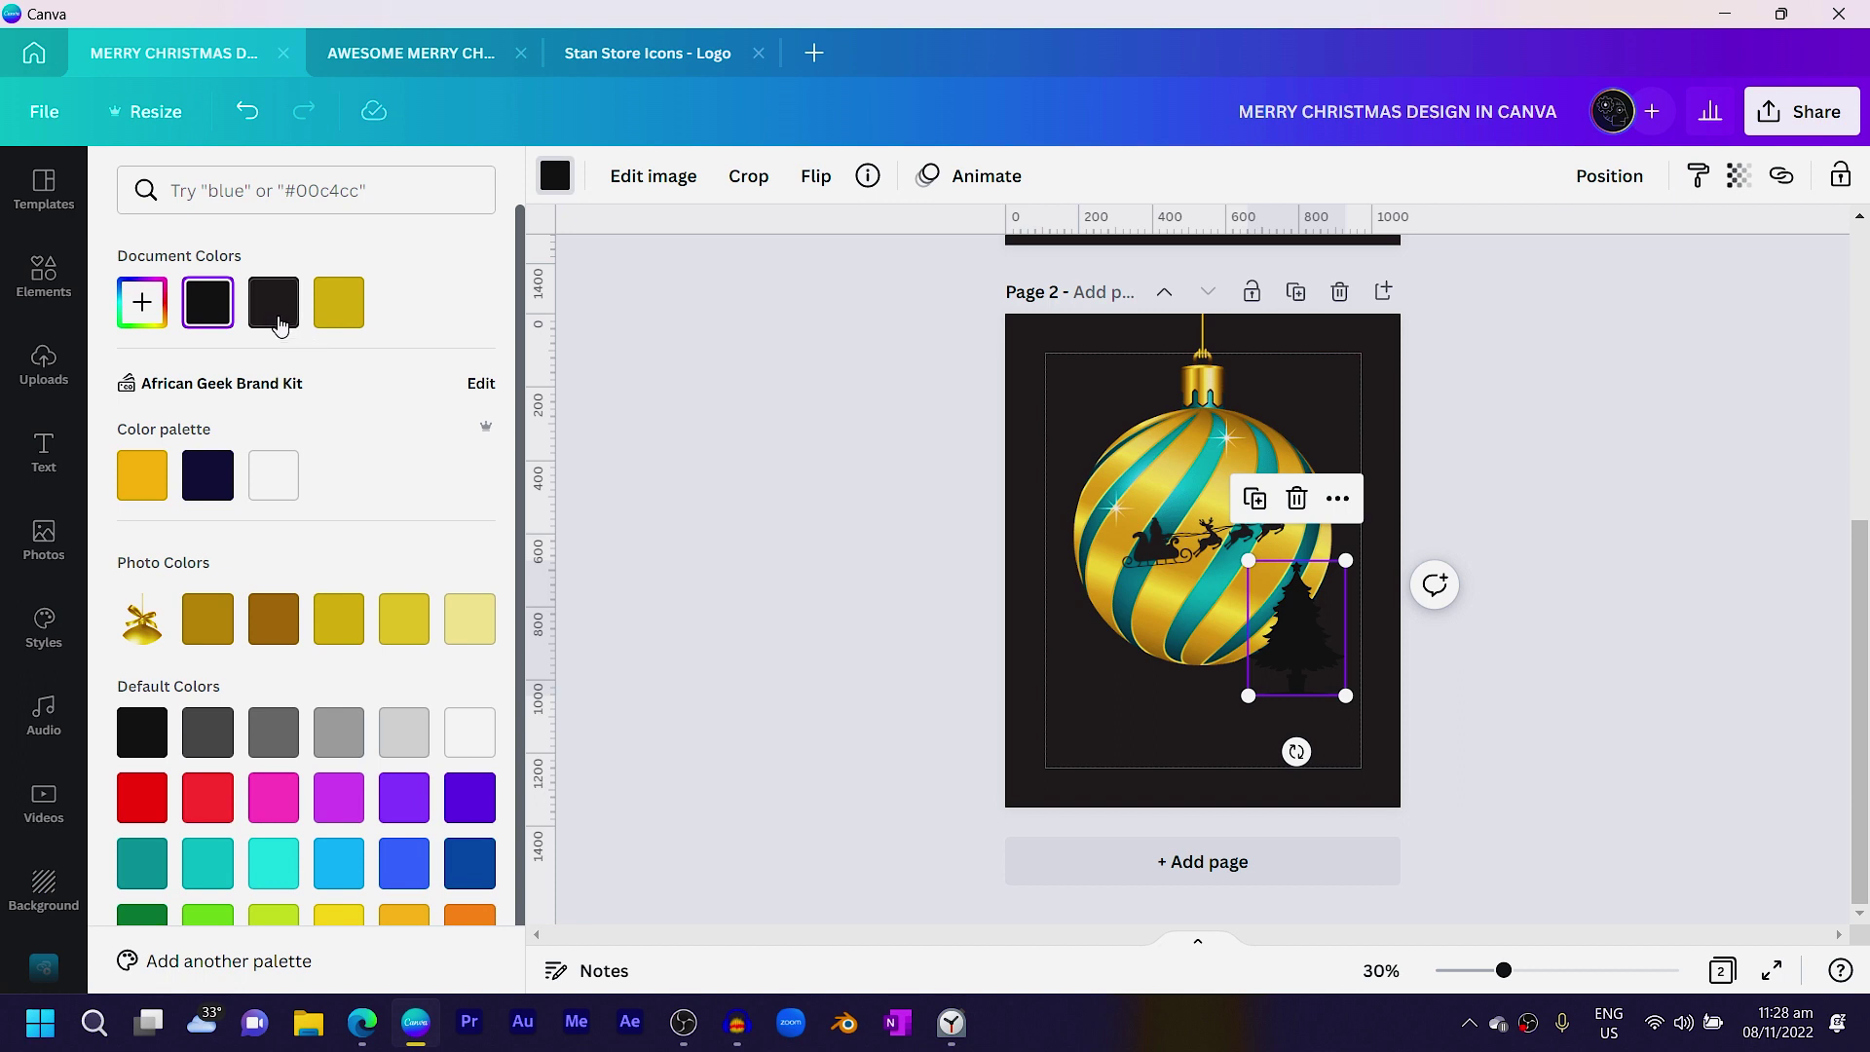
click(268, 314)
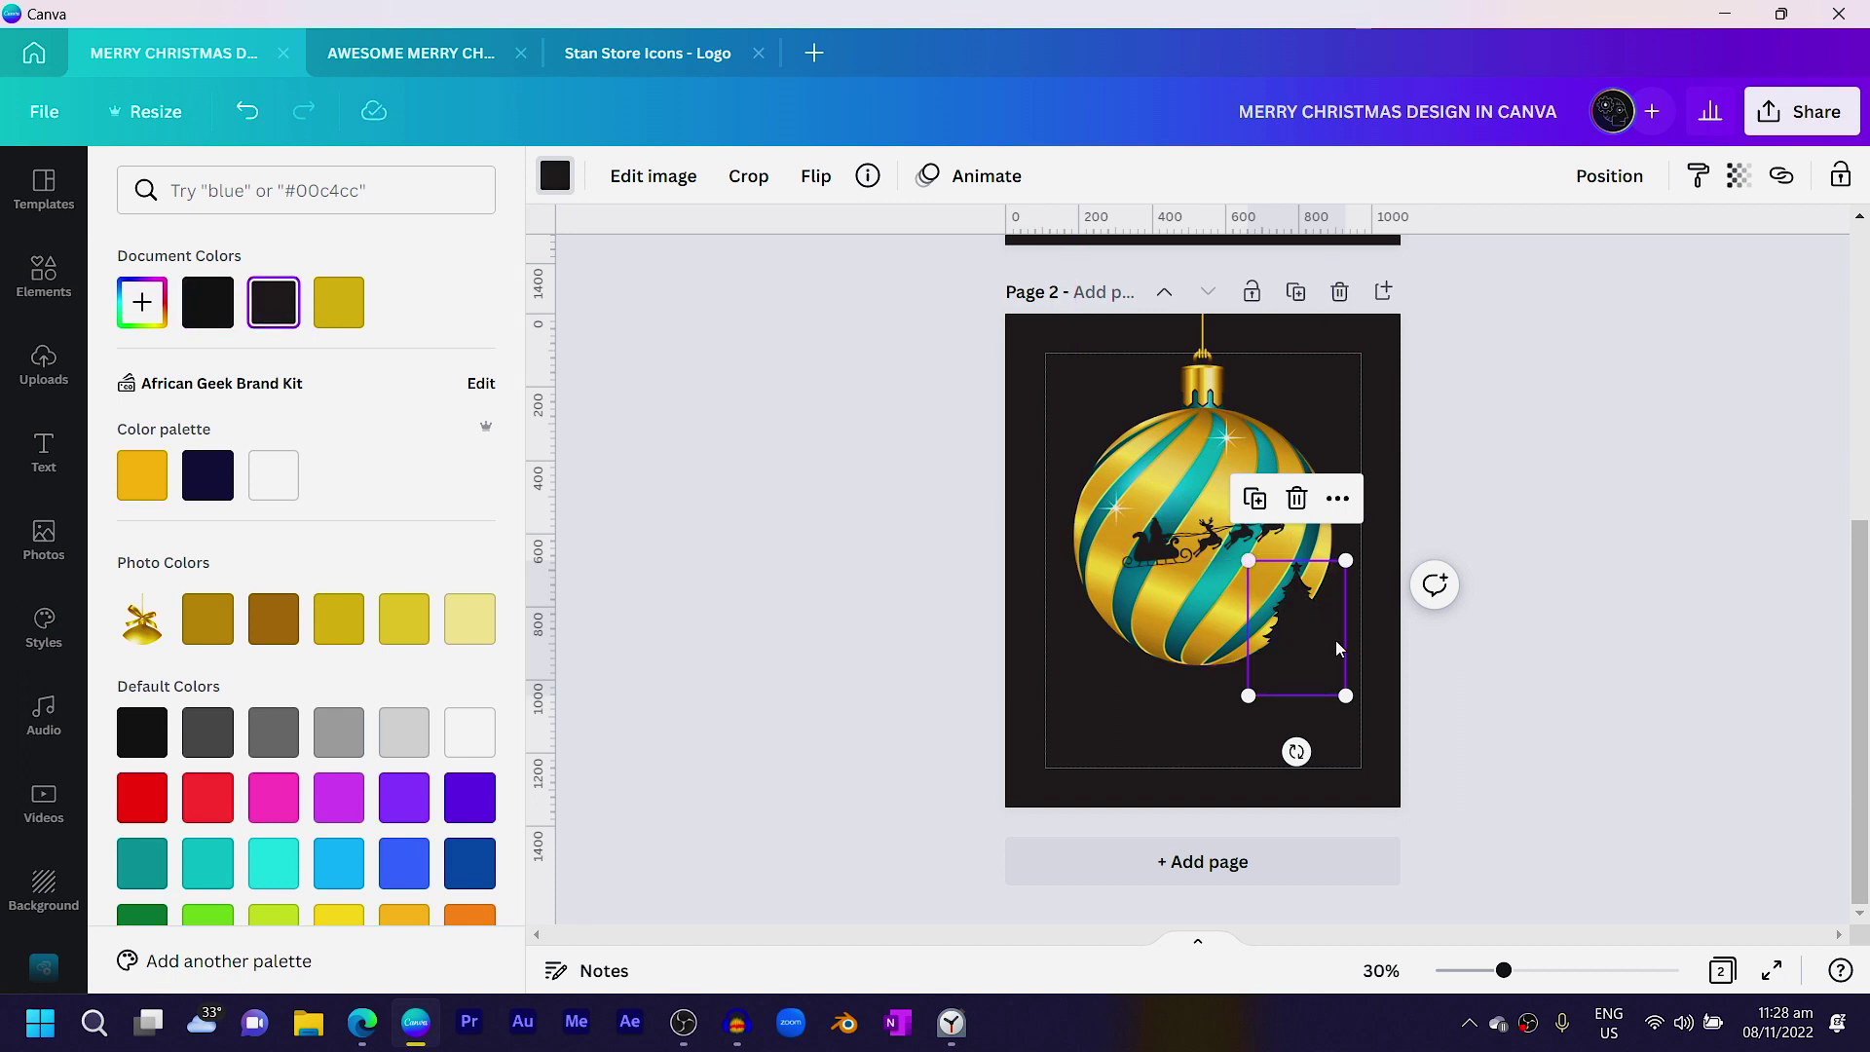
drag(1328, 579, 1272, 597)
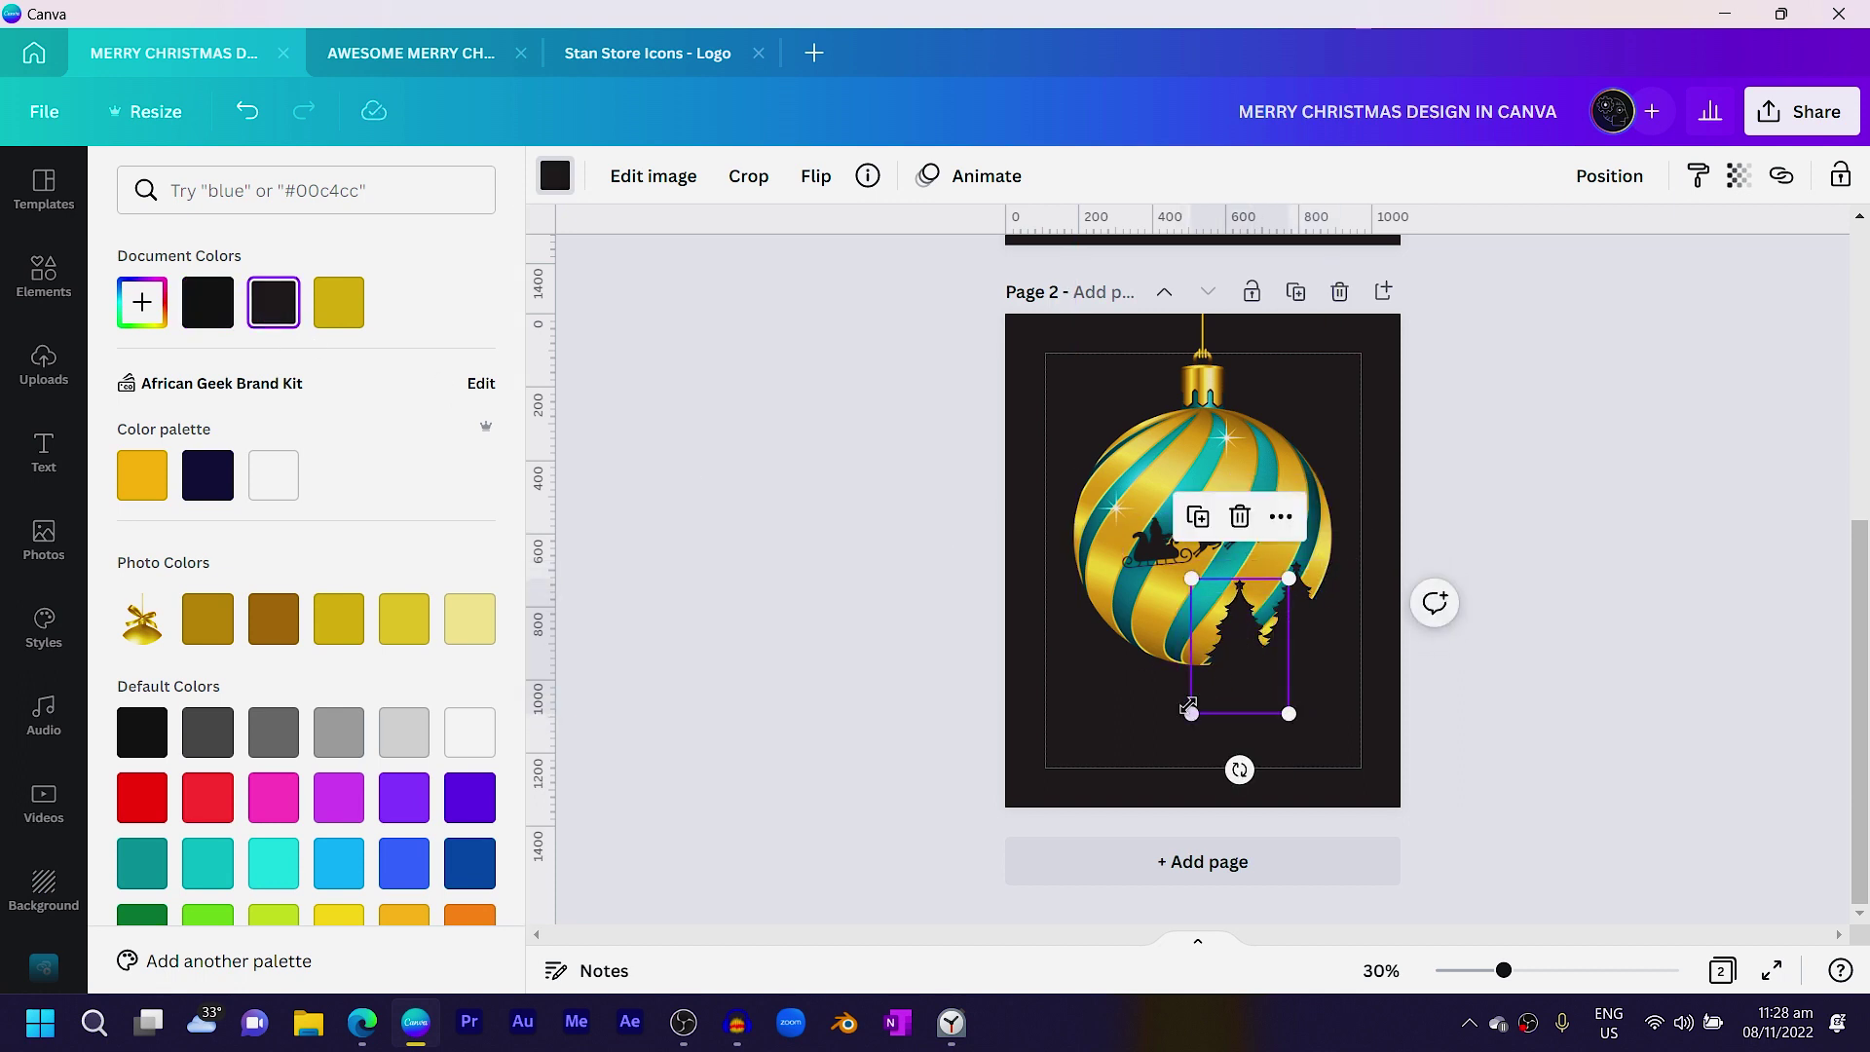
drag(1182, 716, 1184, 576)
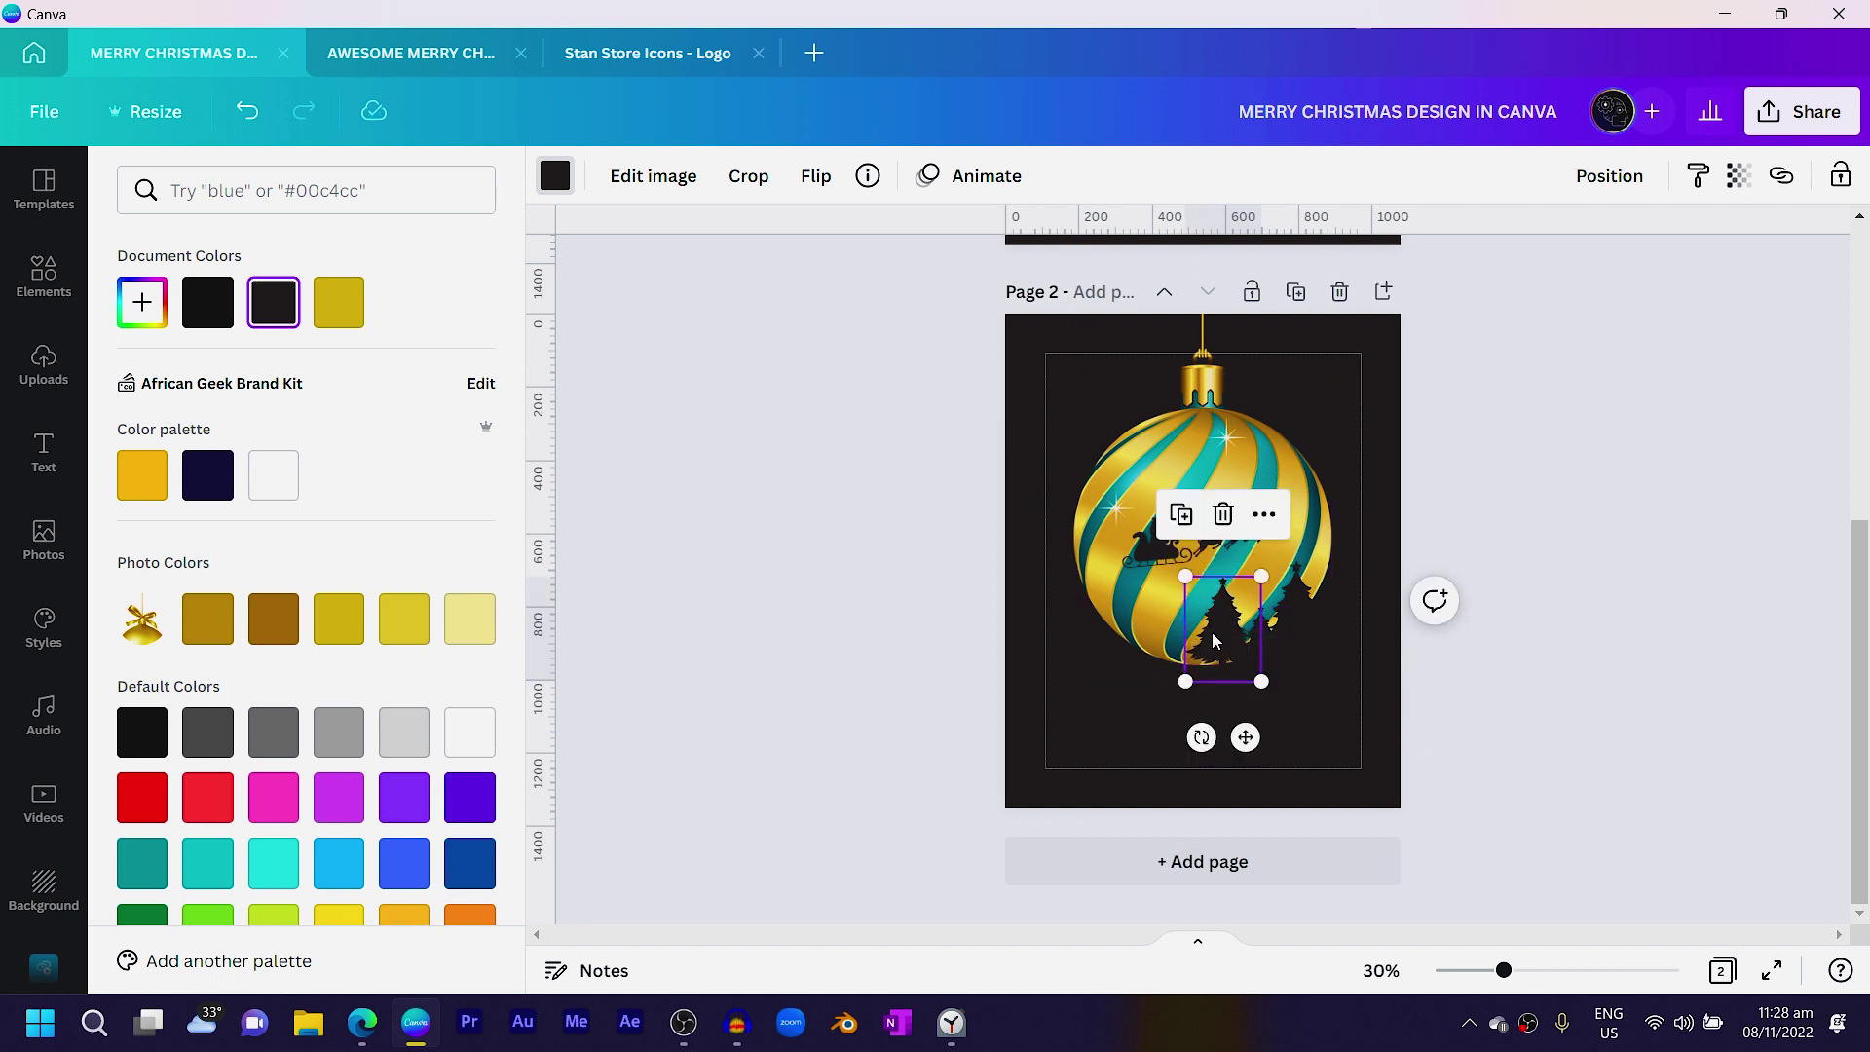
drag(1214, 640, 1220, 654)
drag(1296, 600, 1183, 605)
- Resize and position the other trees along the ornament's lower edge
click(1137, 601)
drag(1129, 669, 1149, 655)
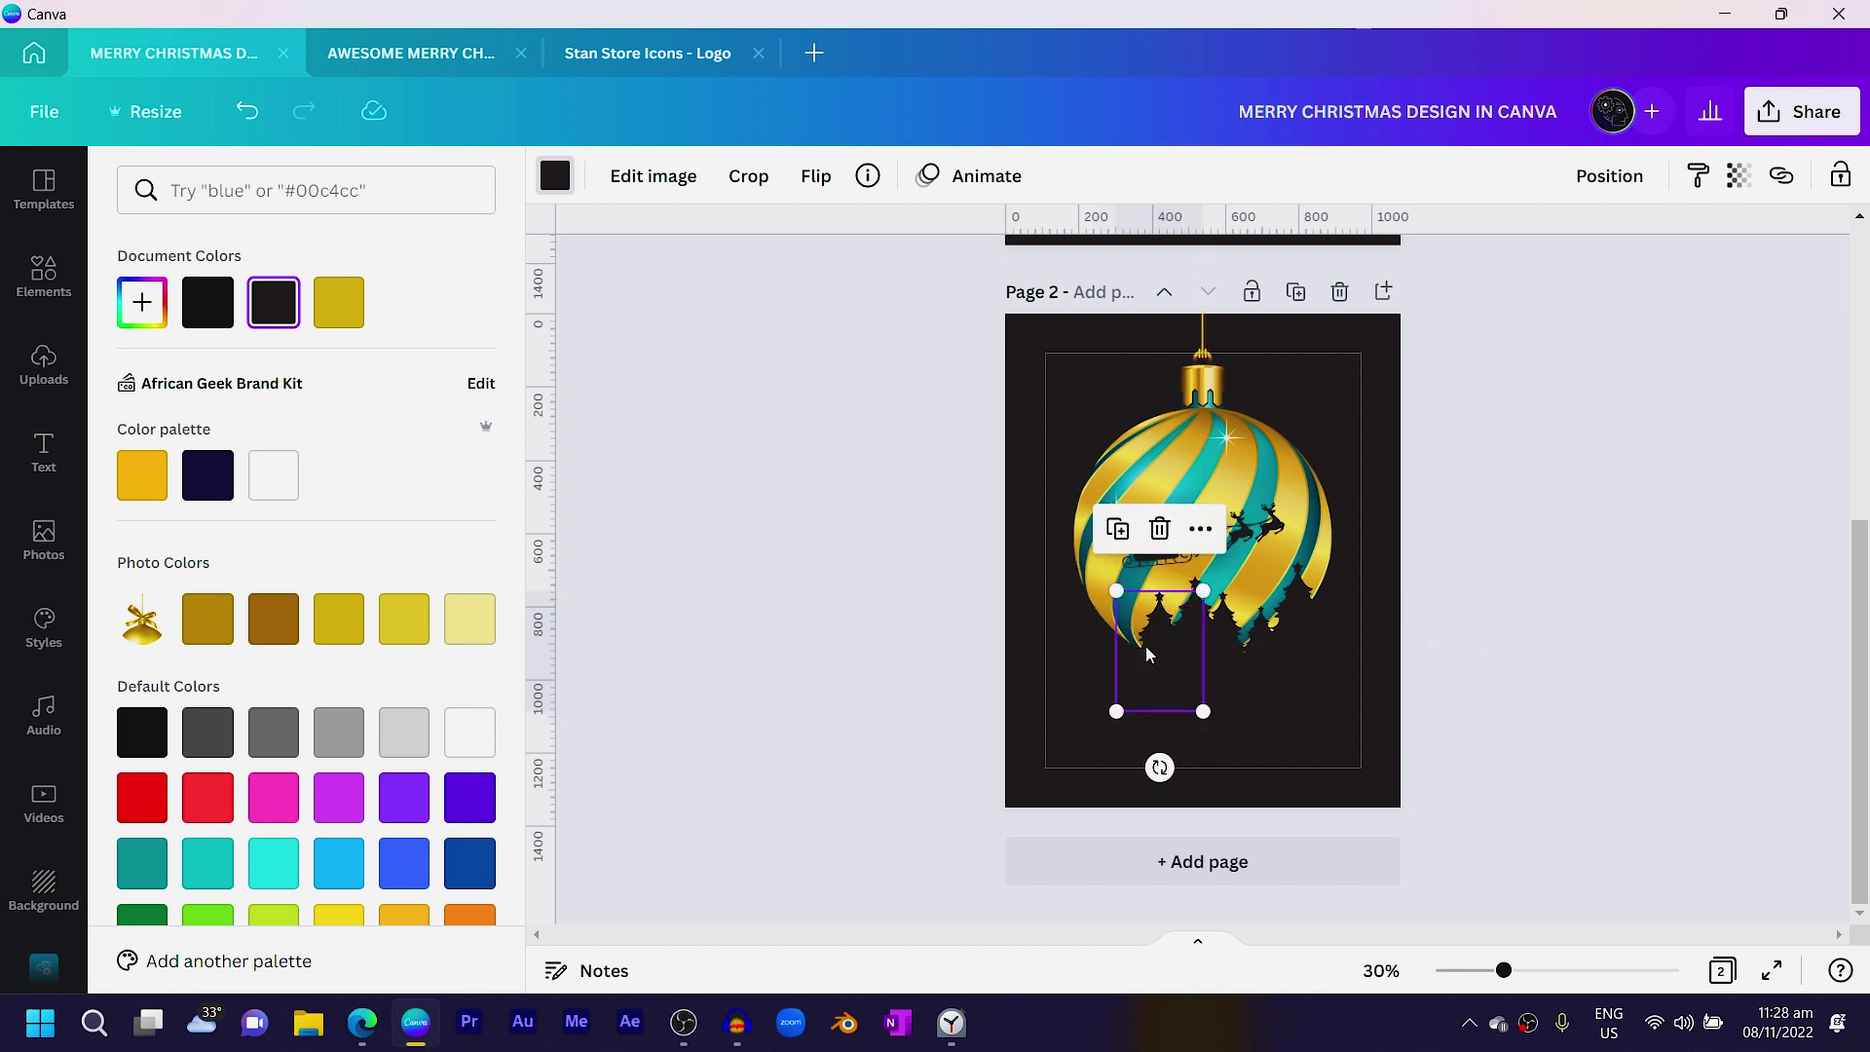
click(1266, 638)
drag(1289, 682, 1344, 697)
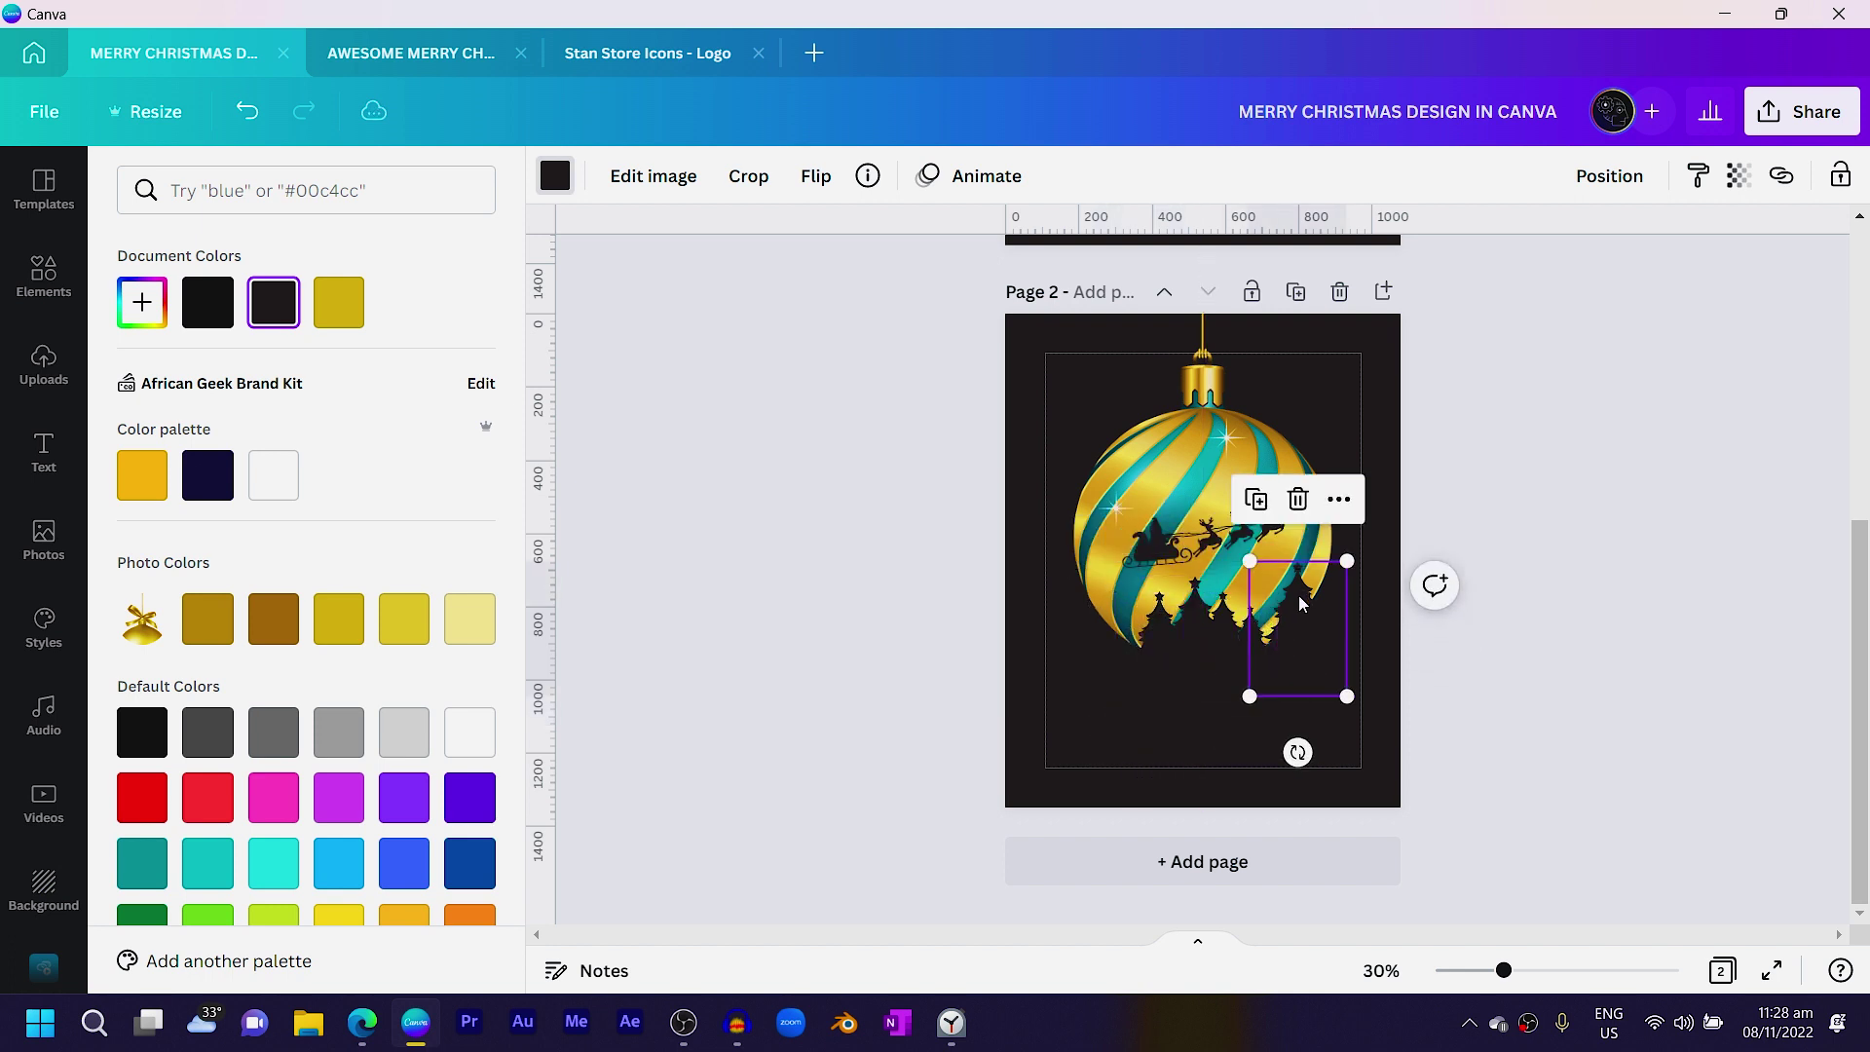
drag(1293, 631, 1280, 613)
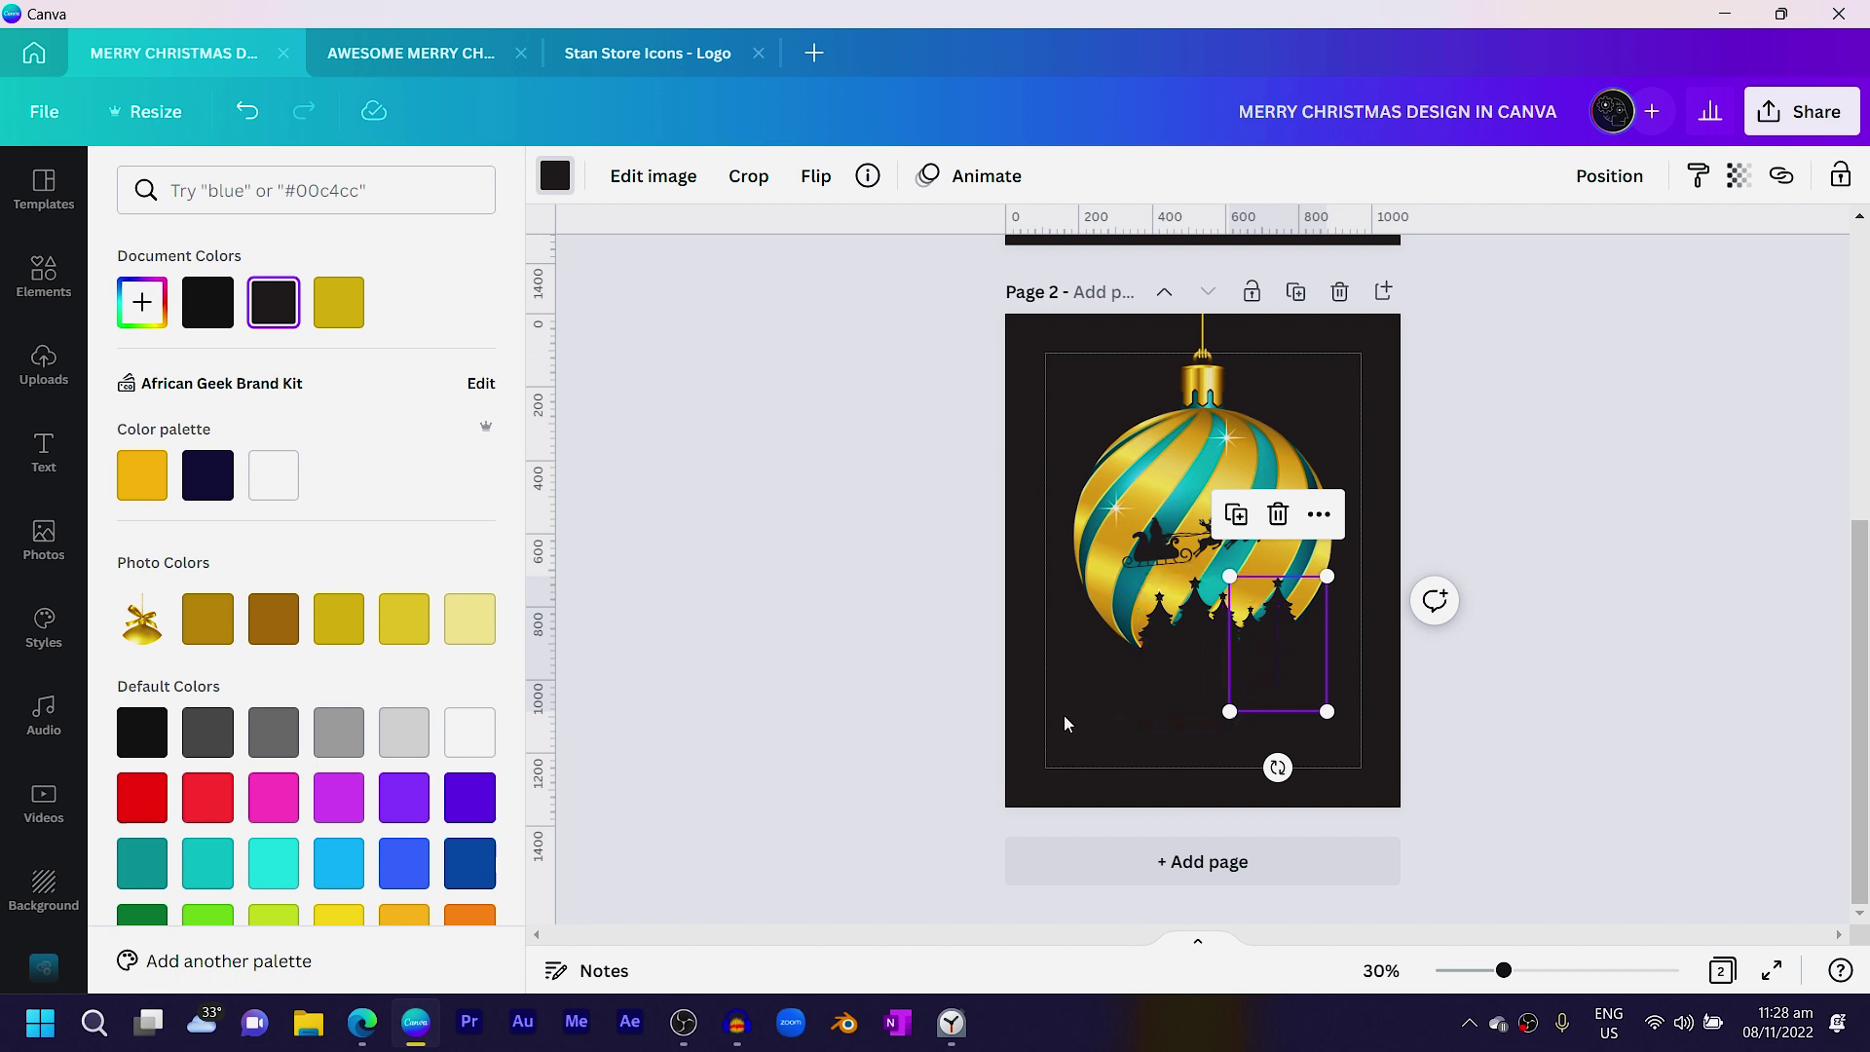
- Select all the tree silhouettes and group them with Ctrl+G
drag(1166, 686, 1387, 634)
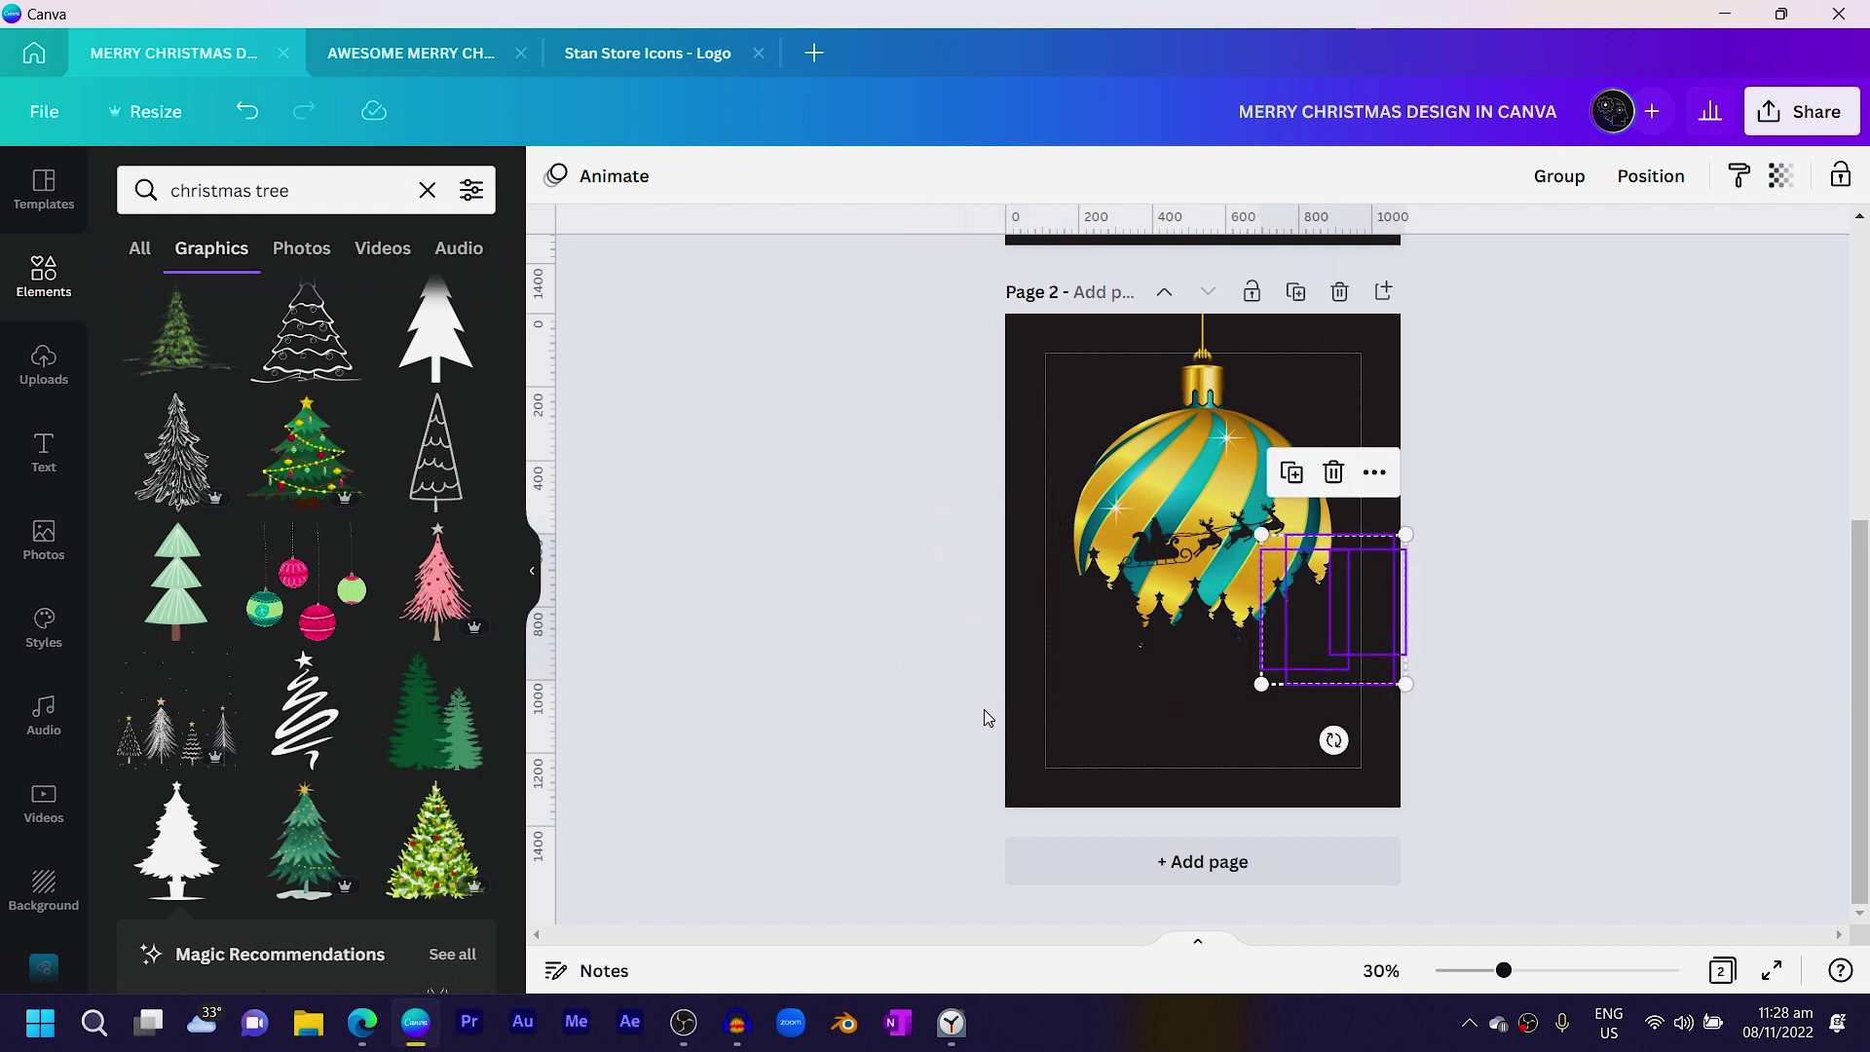
drag(944, 674, 1508, 682)
key(ctrl+g)
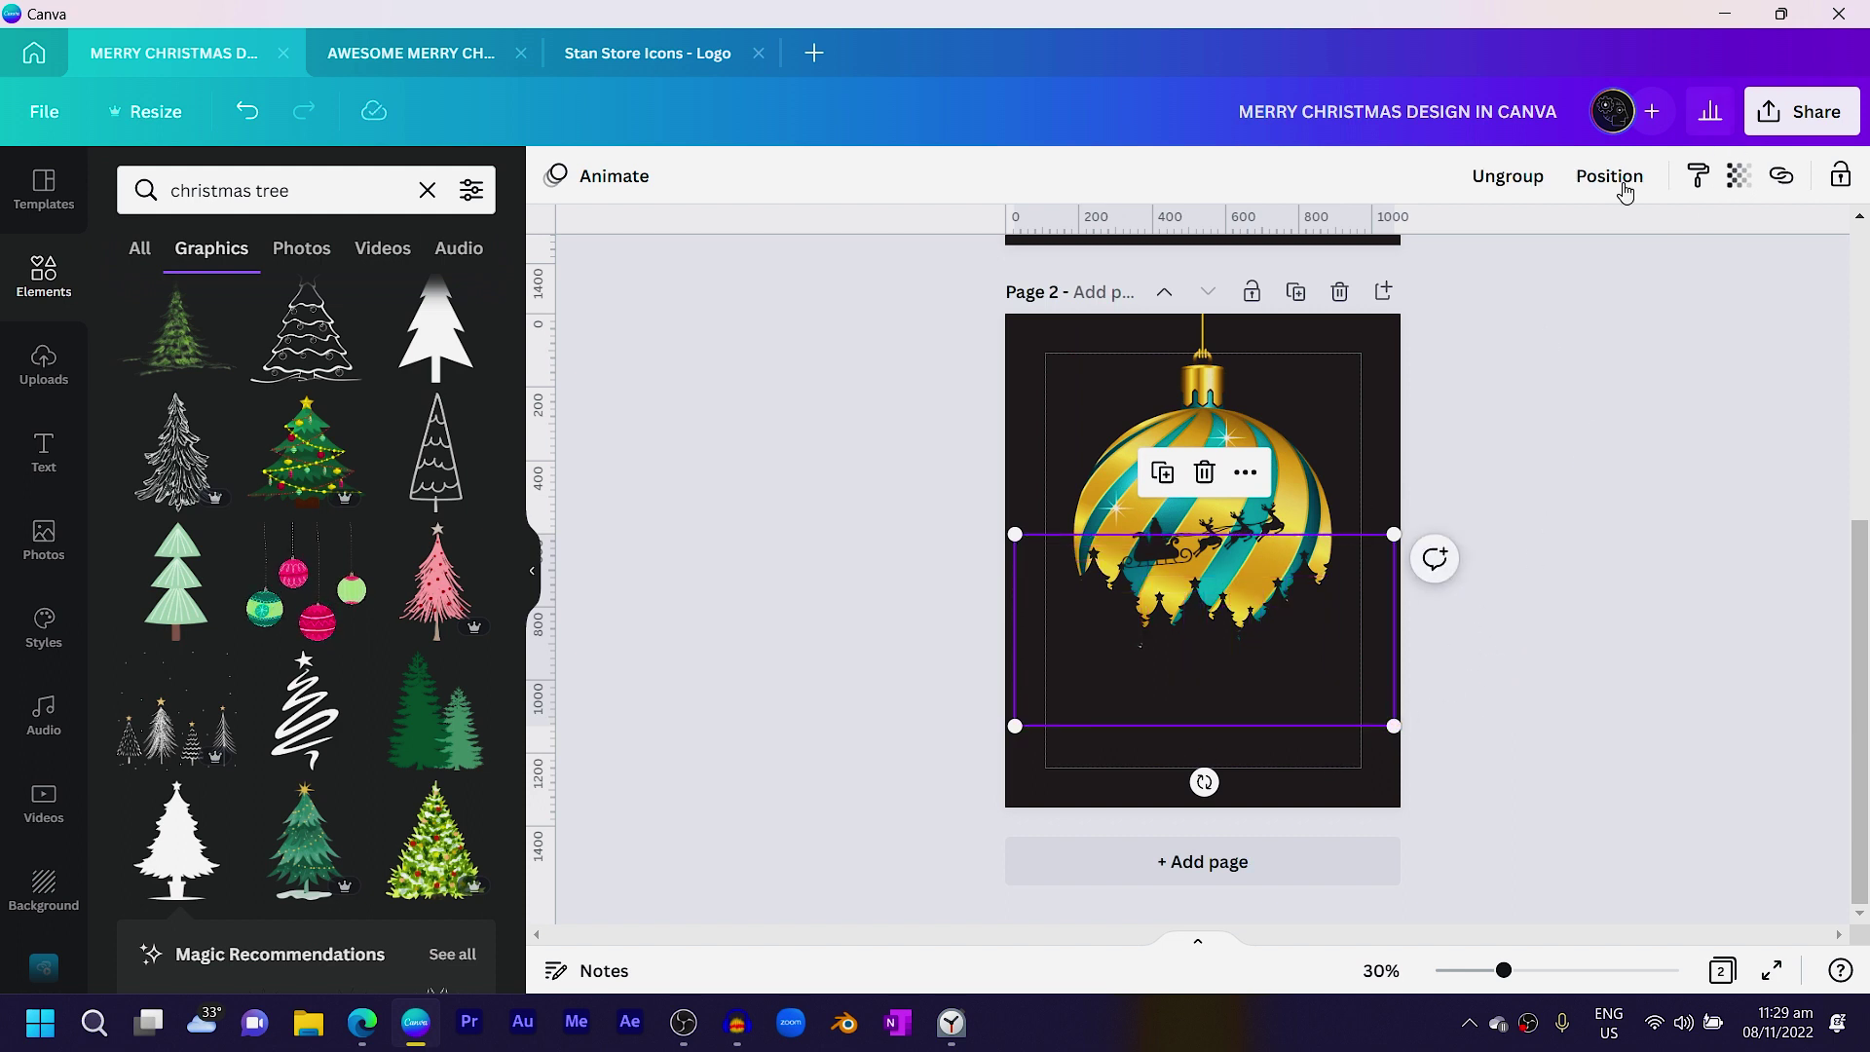
click(1584, 414)
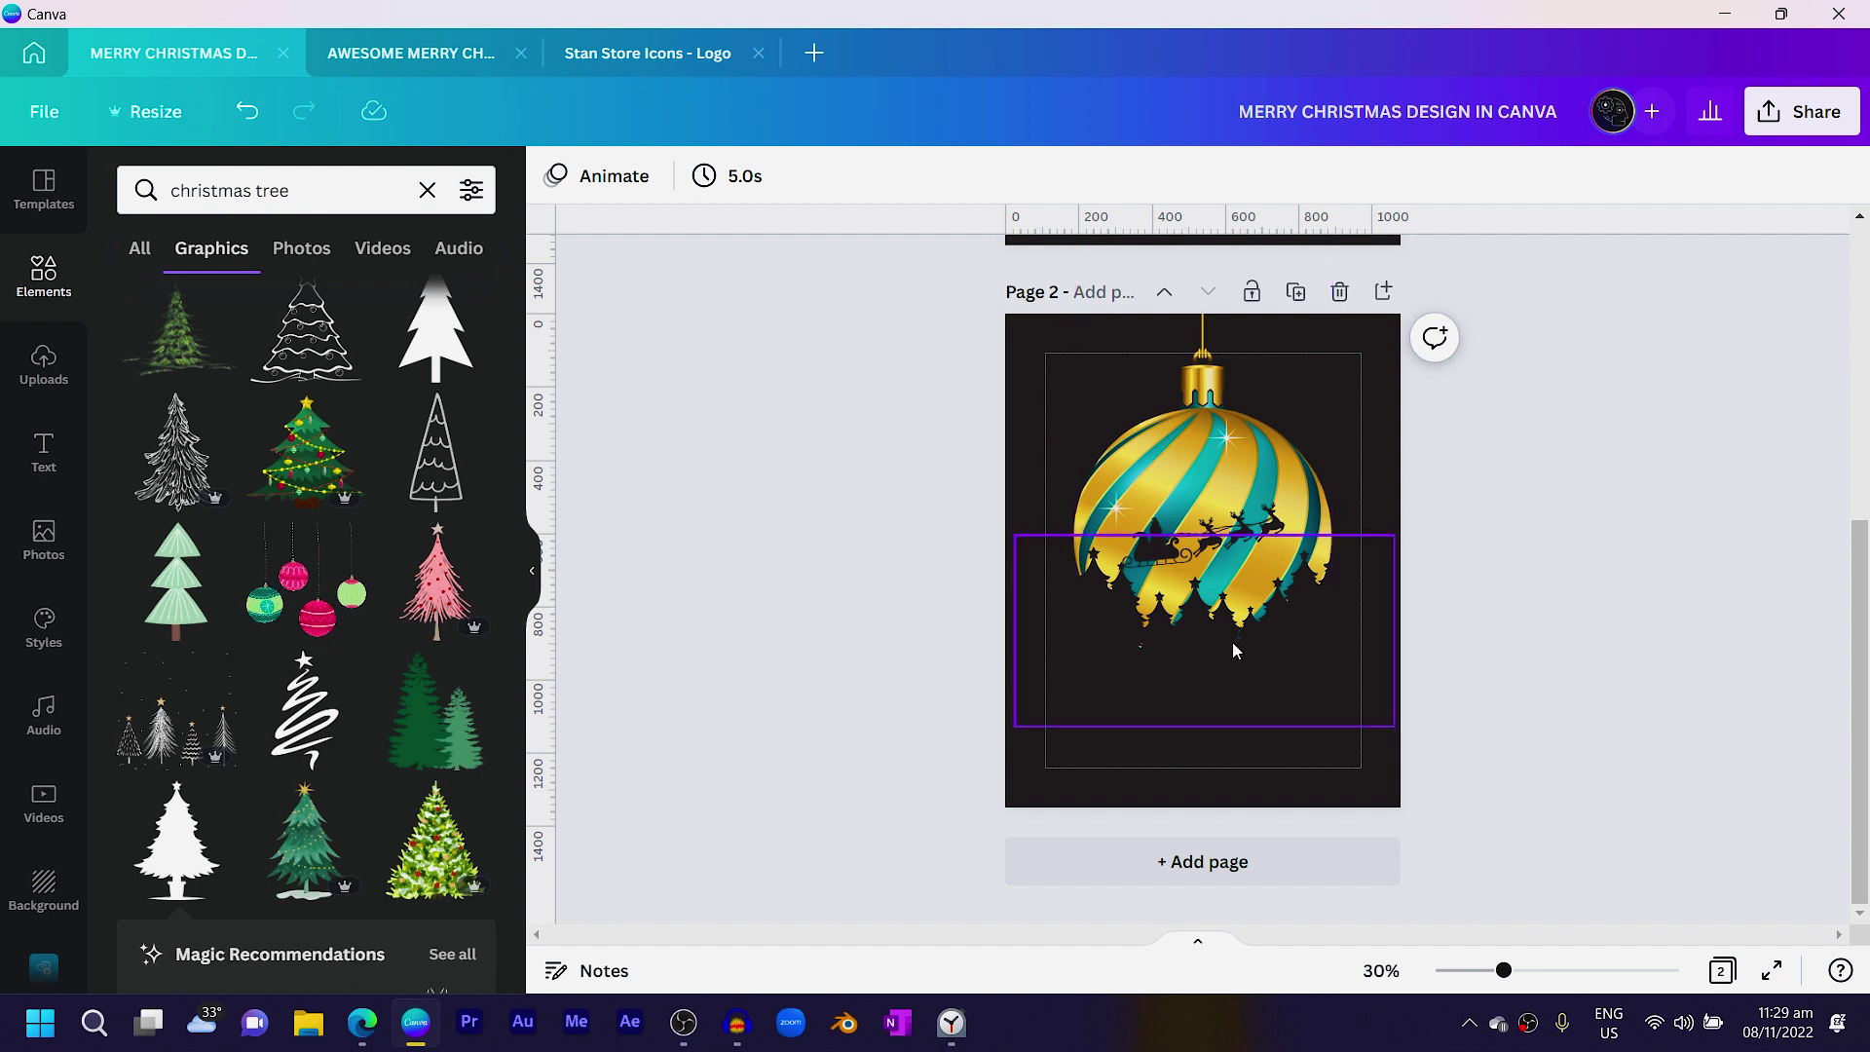
- Add a paragraph text box and move it below the ornament
click(1151, 775)
key(t)
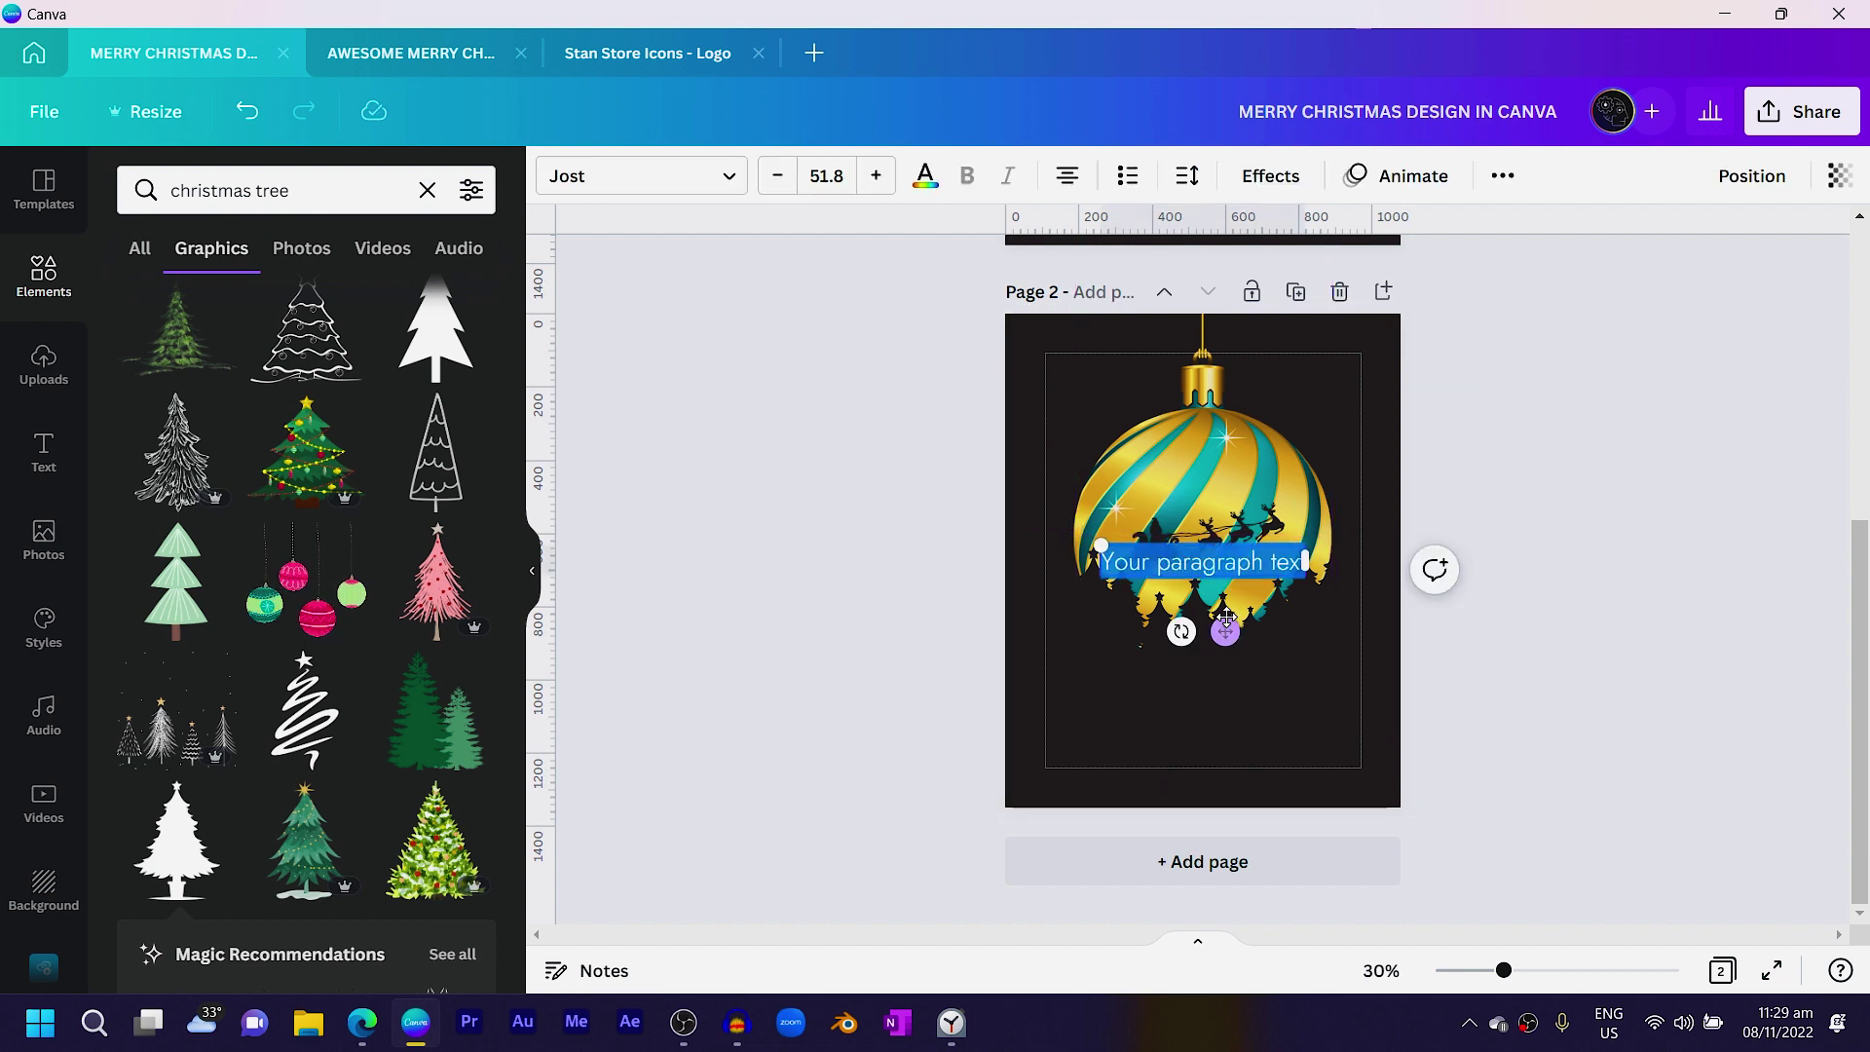
drag(1225, 616, 1225, 740)
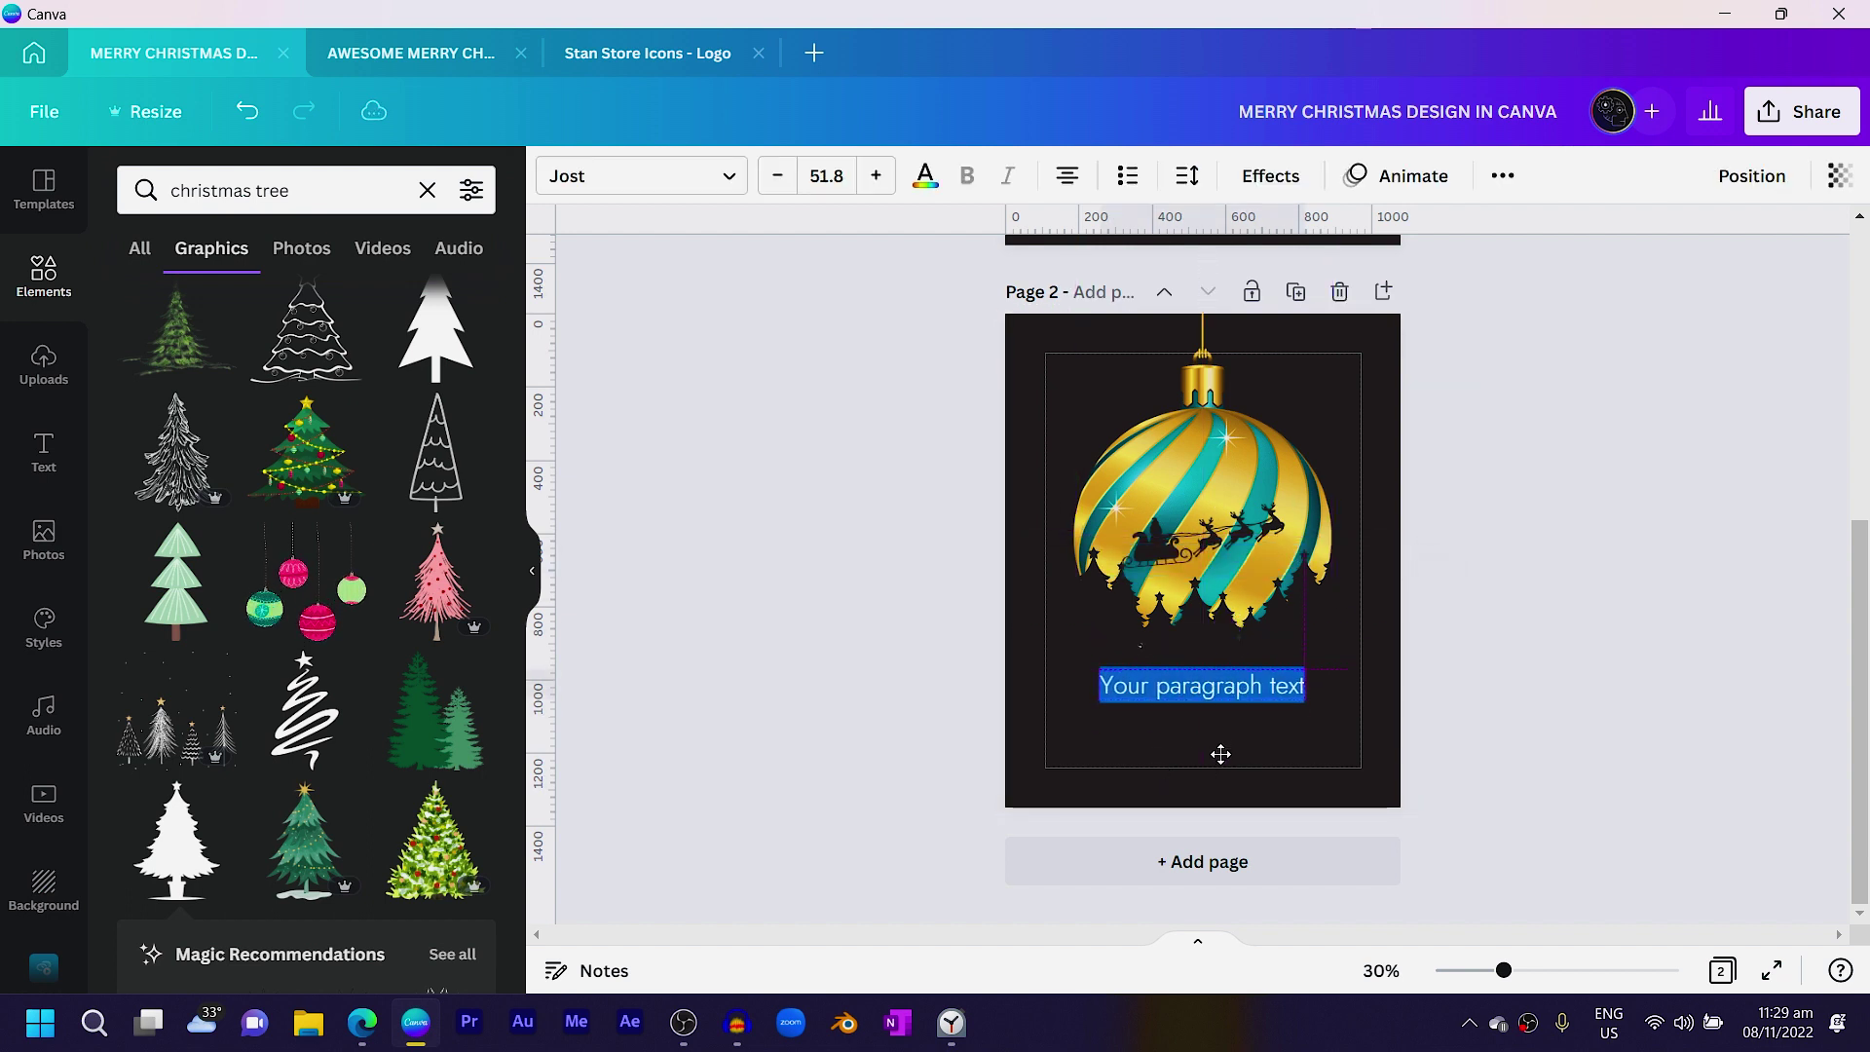
- Colour the text with the ornament's gold #E3BD73 using the eyedropper
click(925, 178)
click(143, 310)
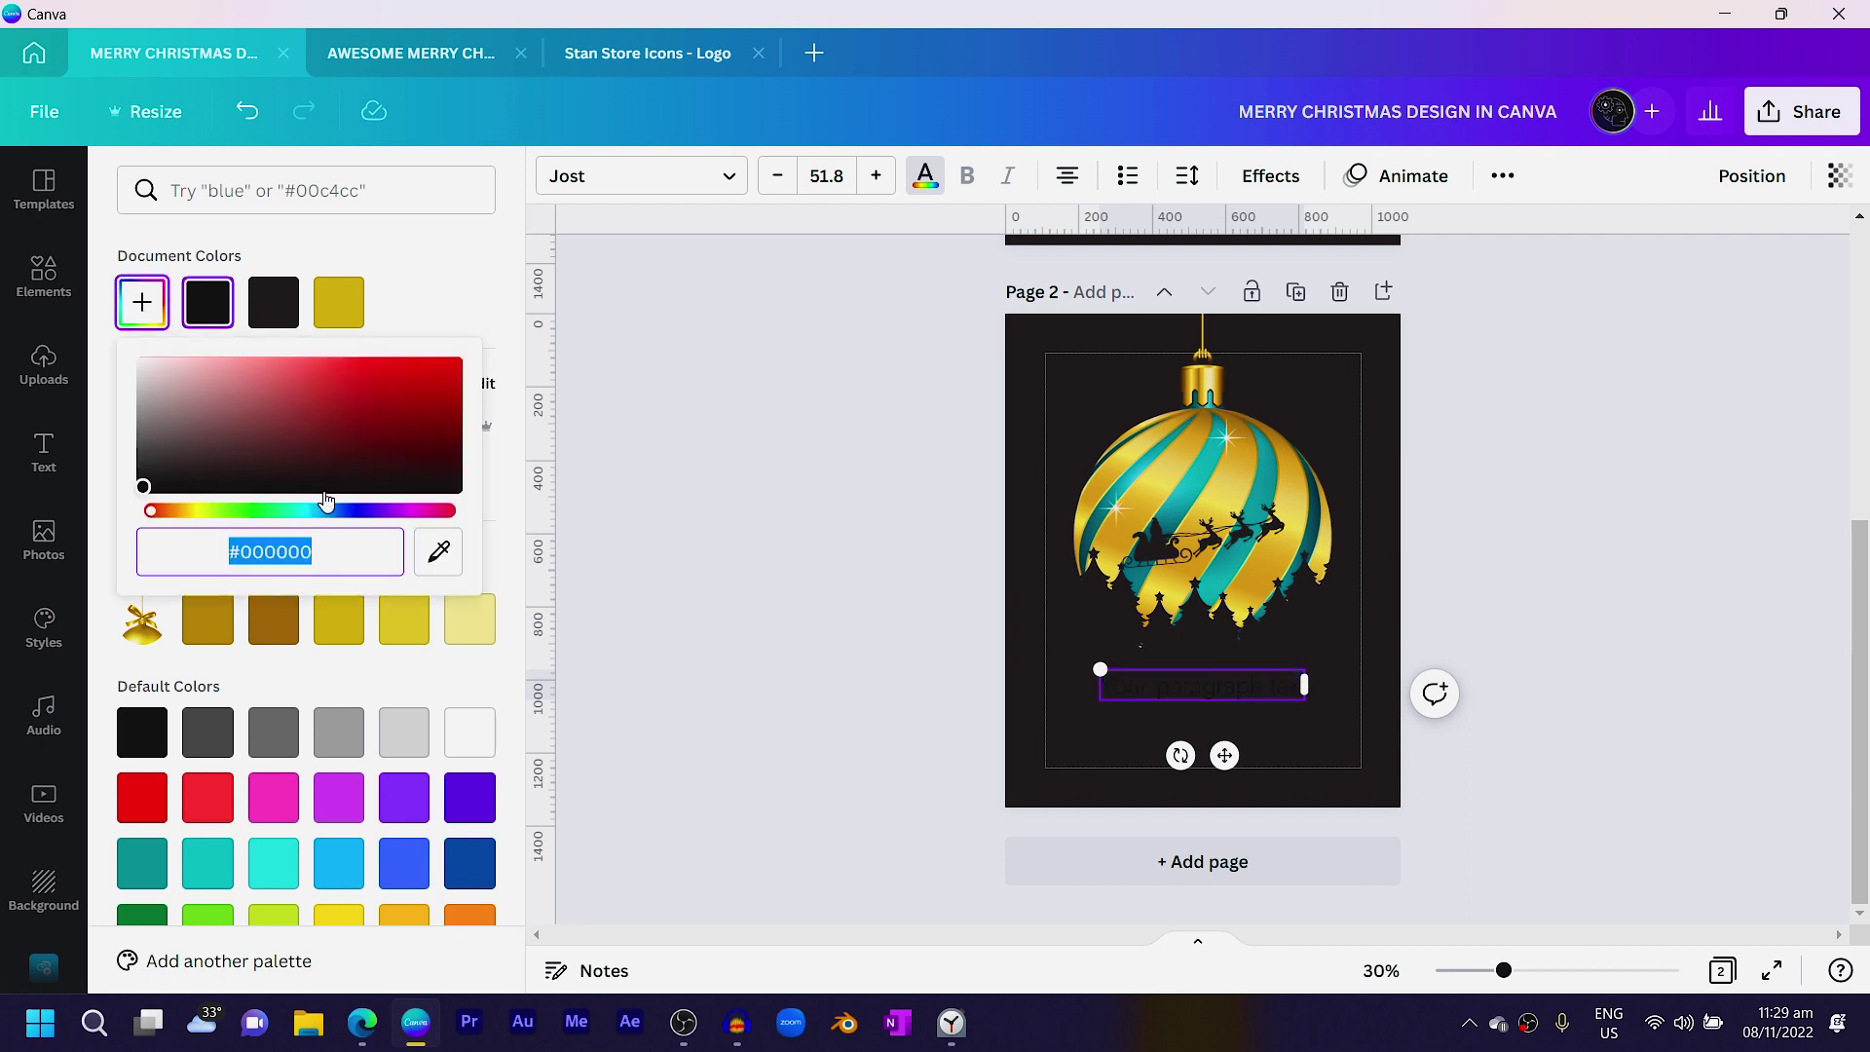
click(440, 555)
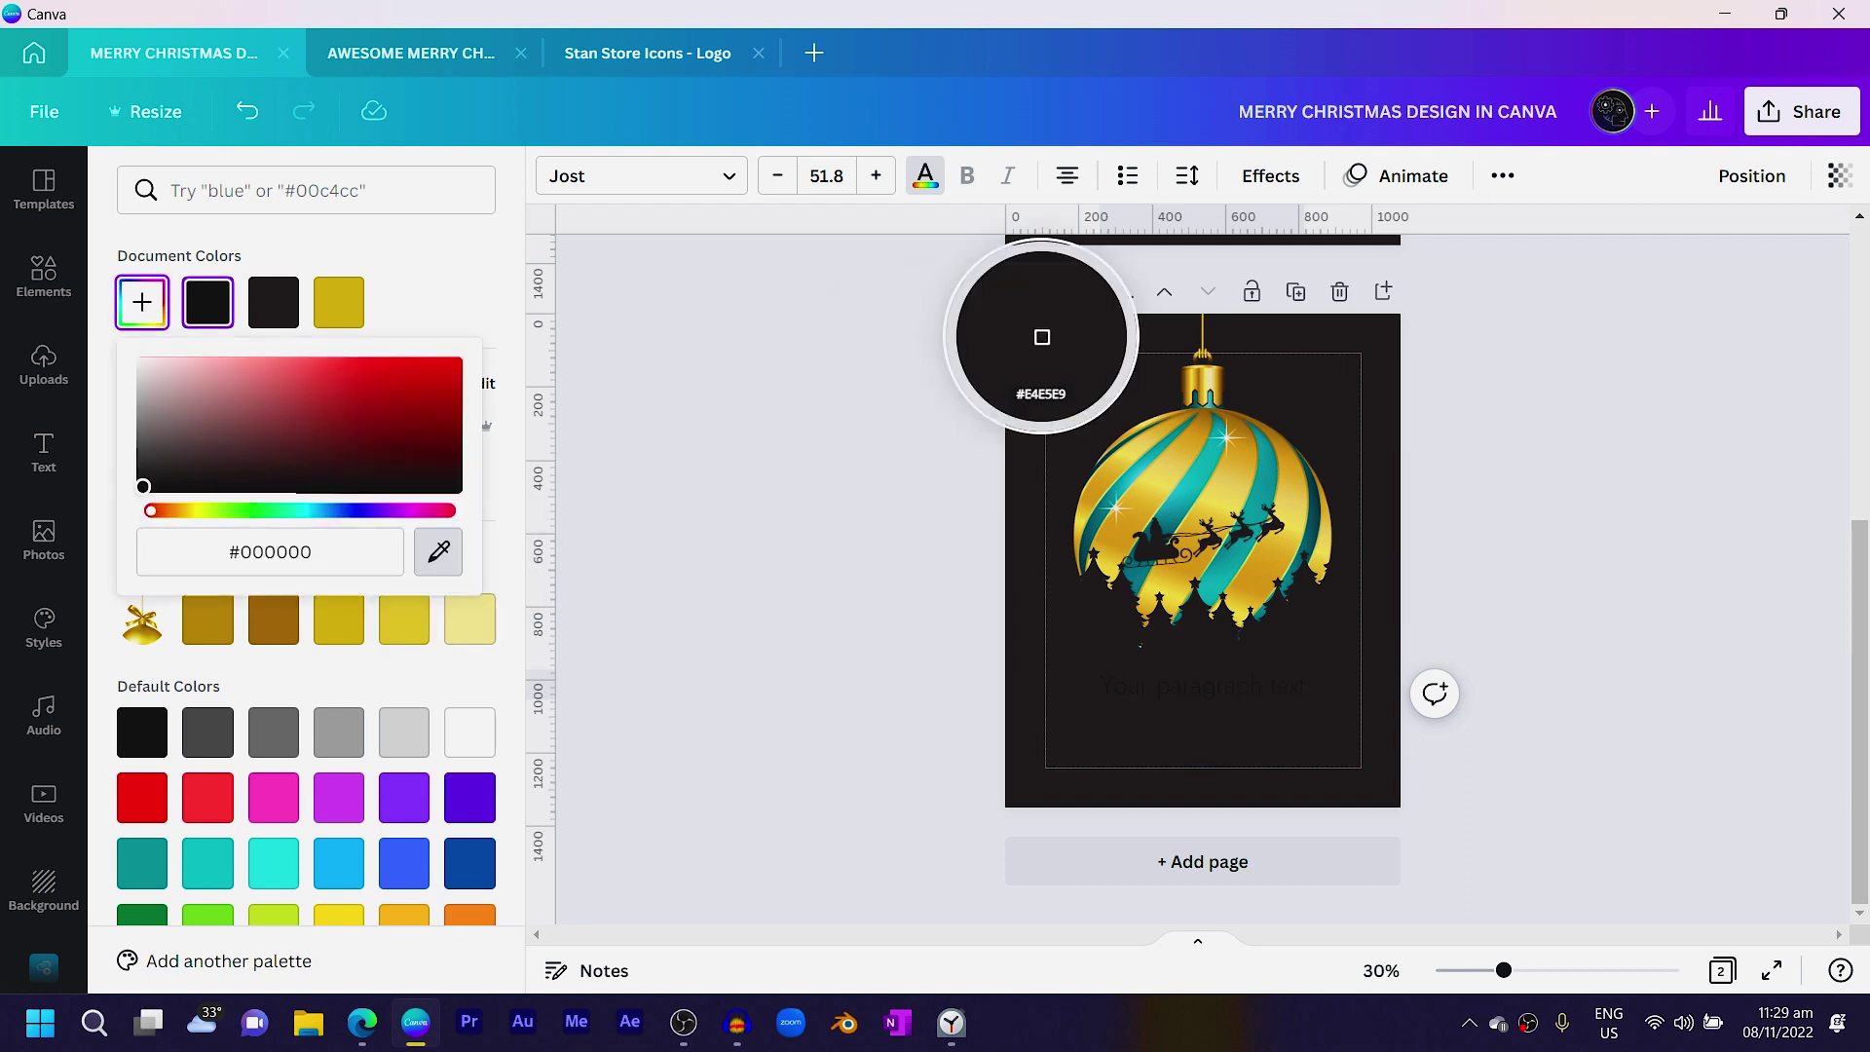
click(1208, 383)
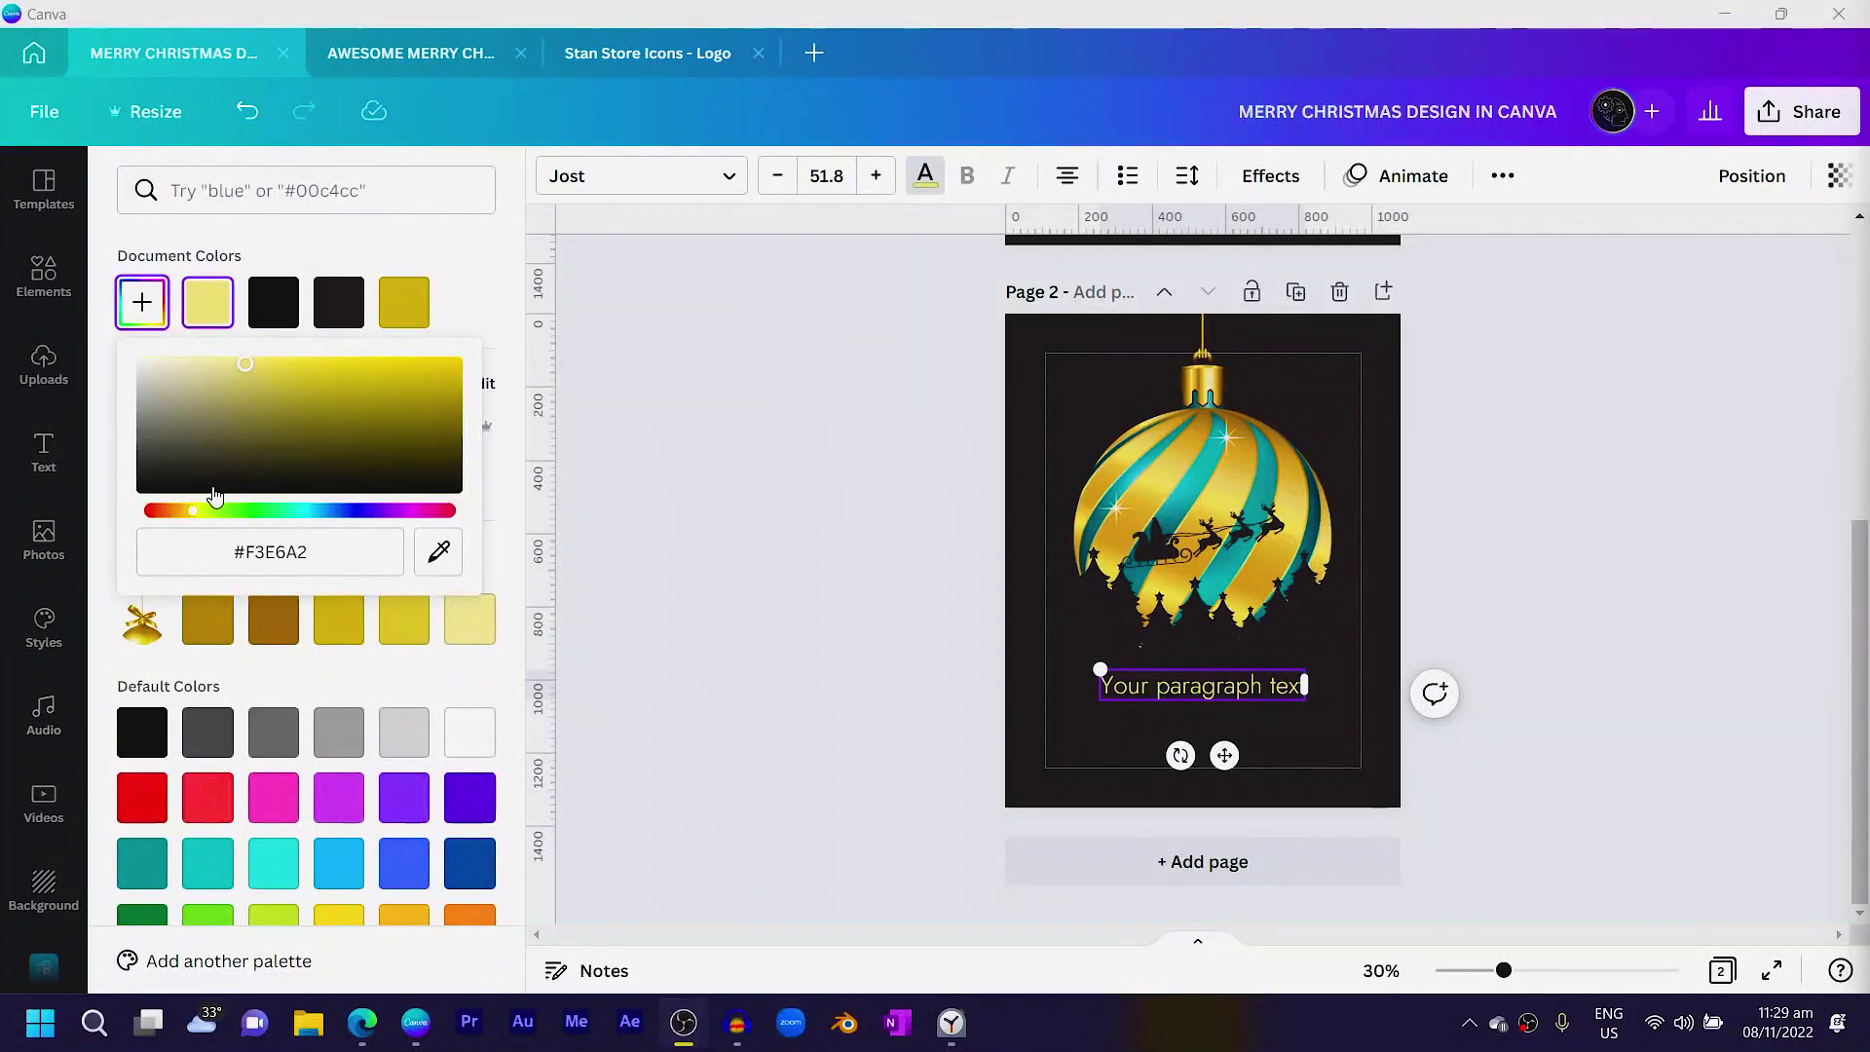
click(439, 555)
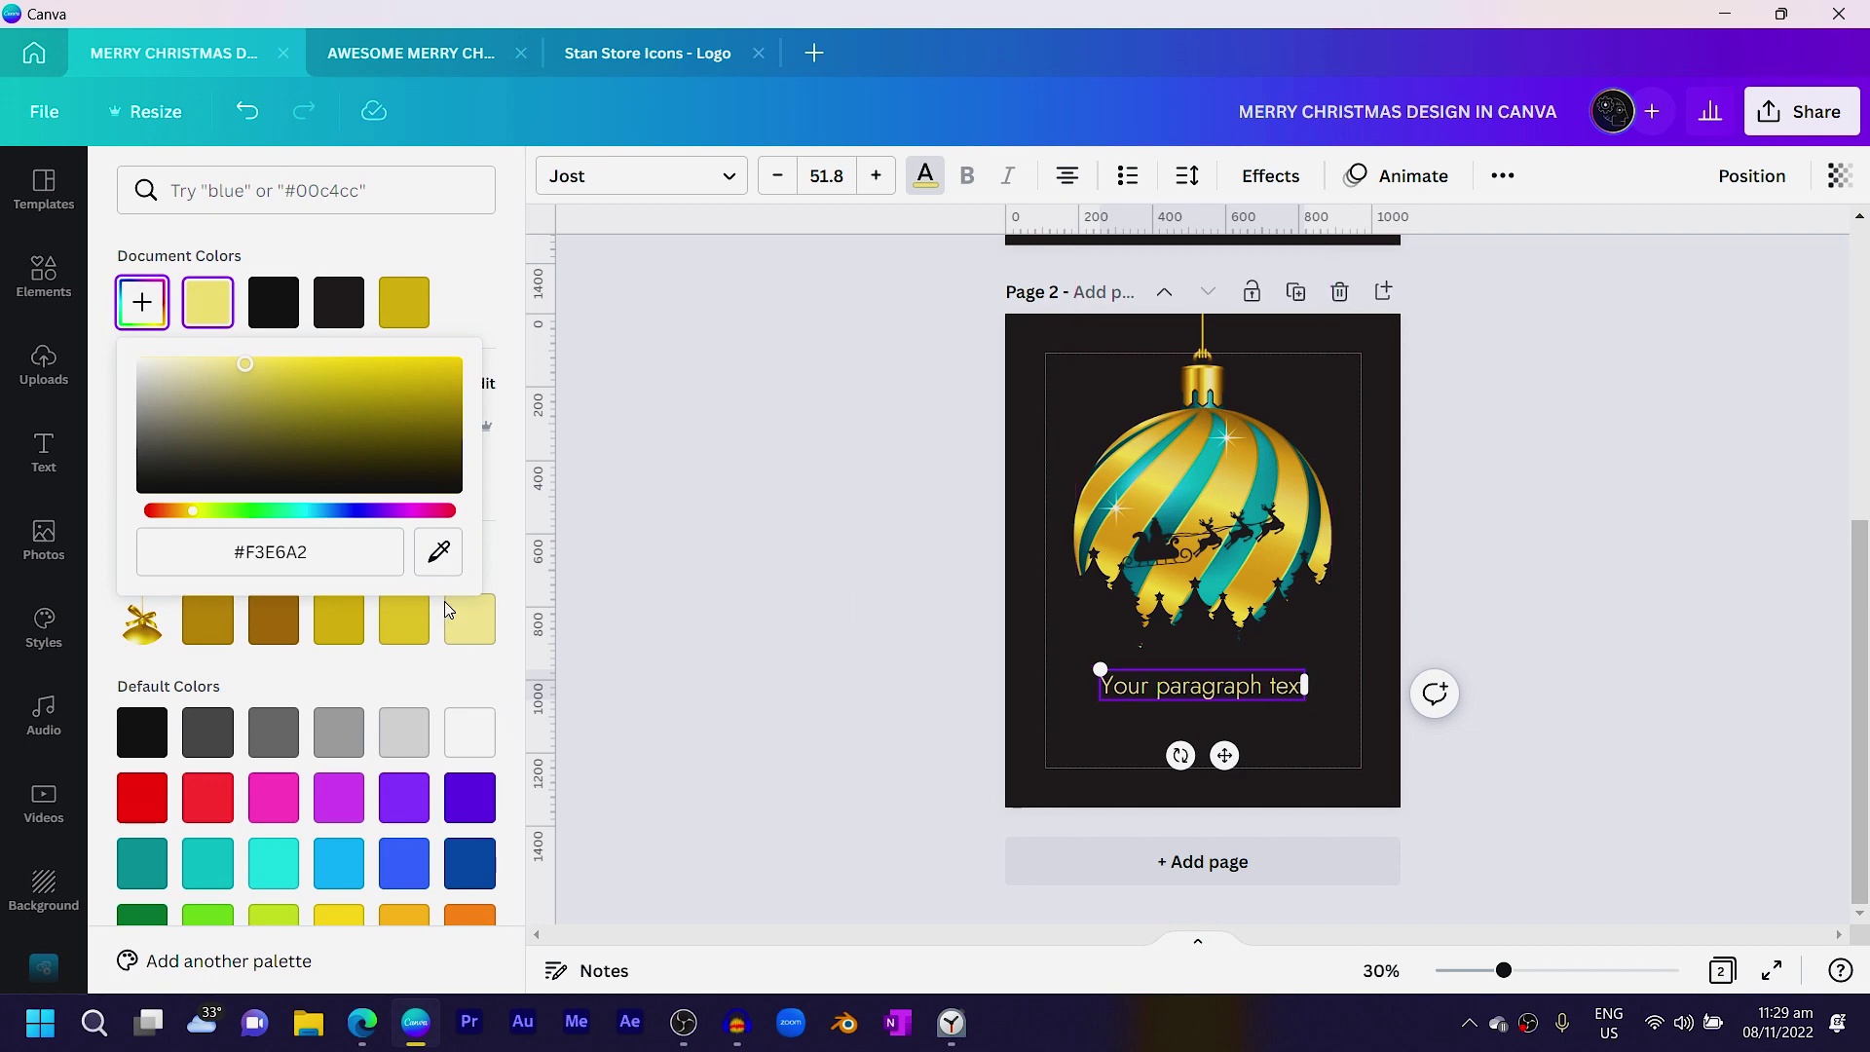
click(439, 555)
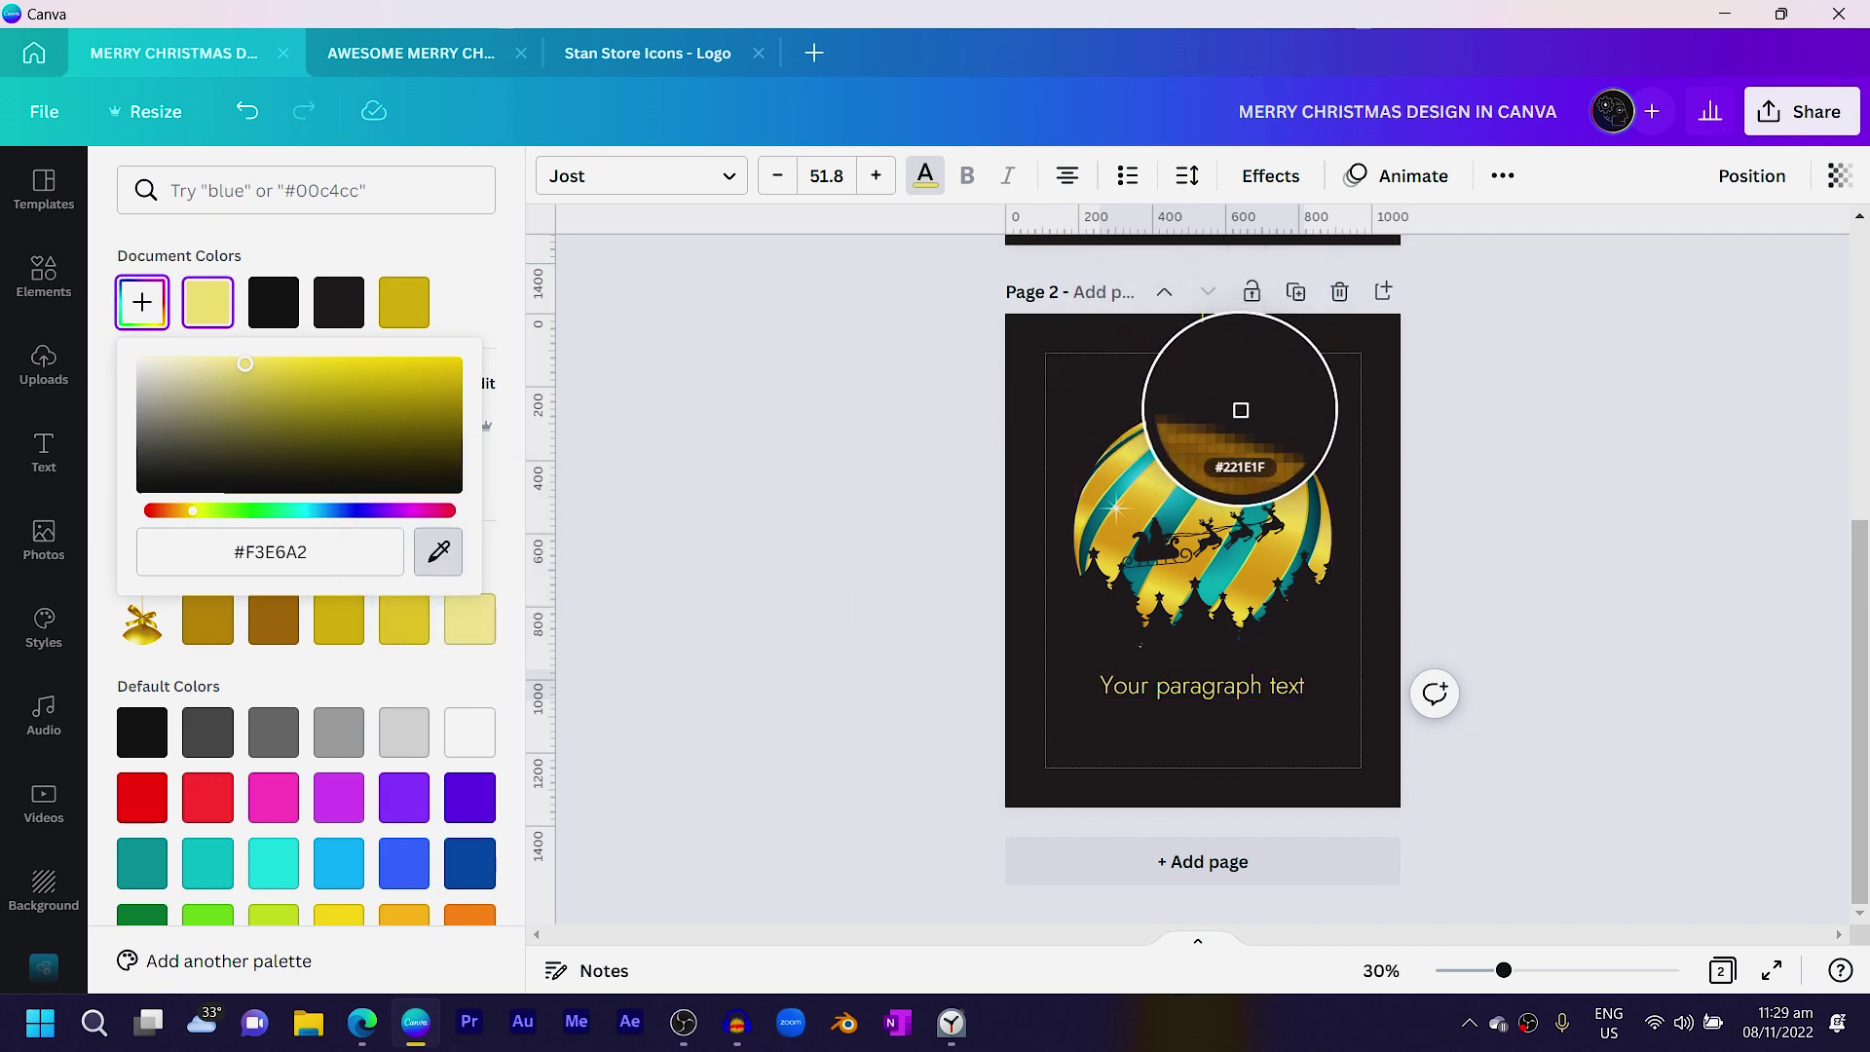
click(1162, 437)
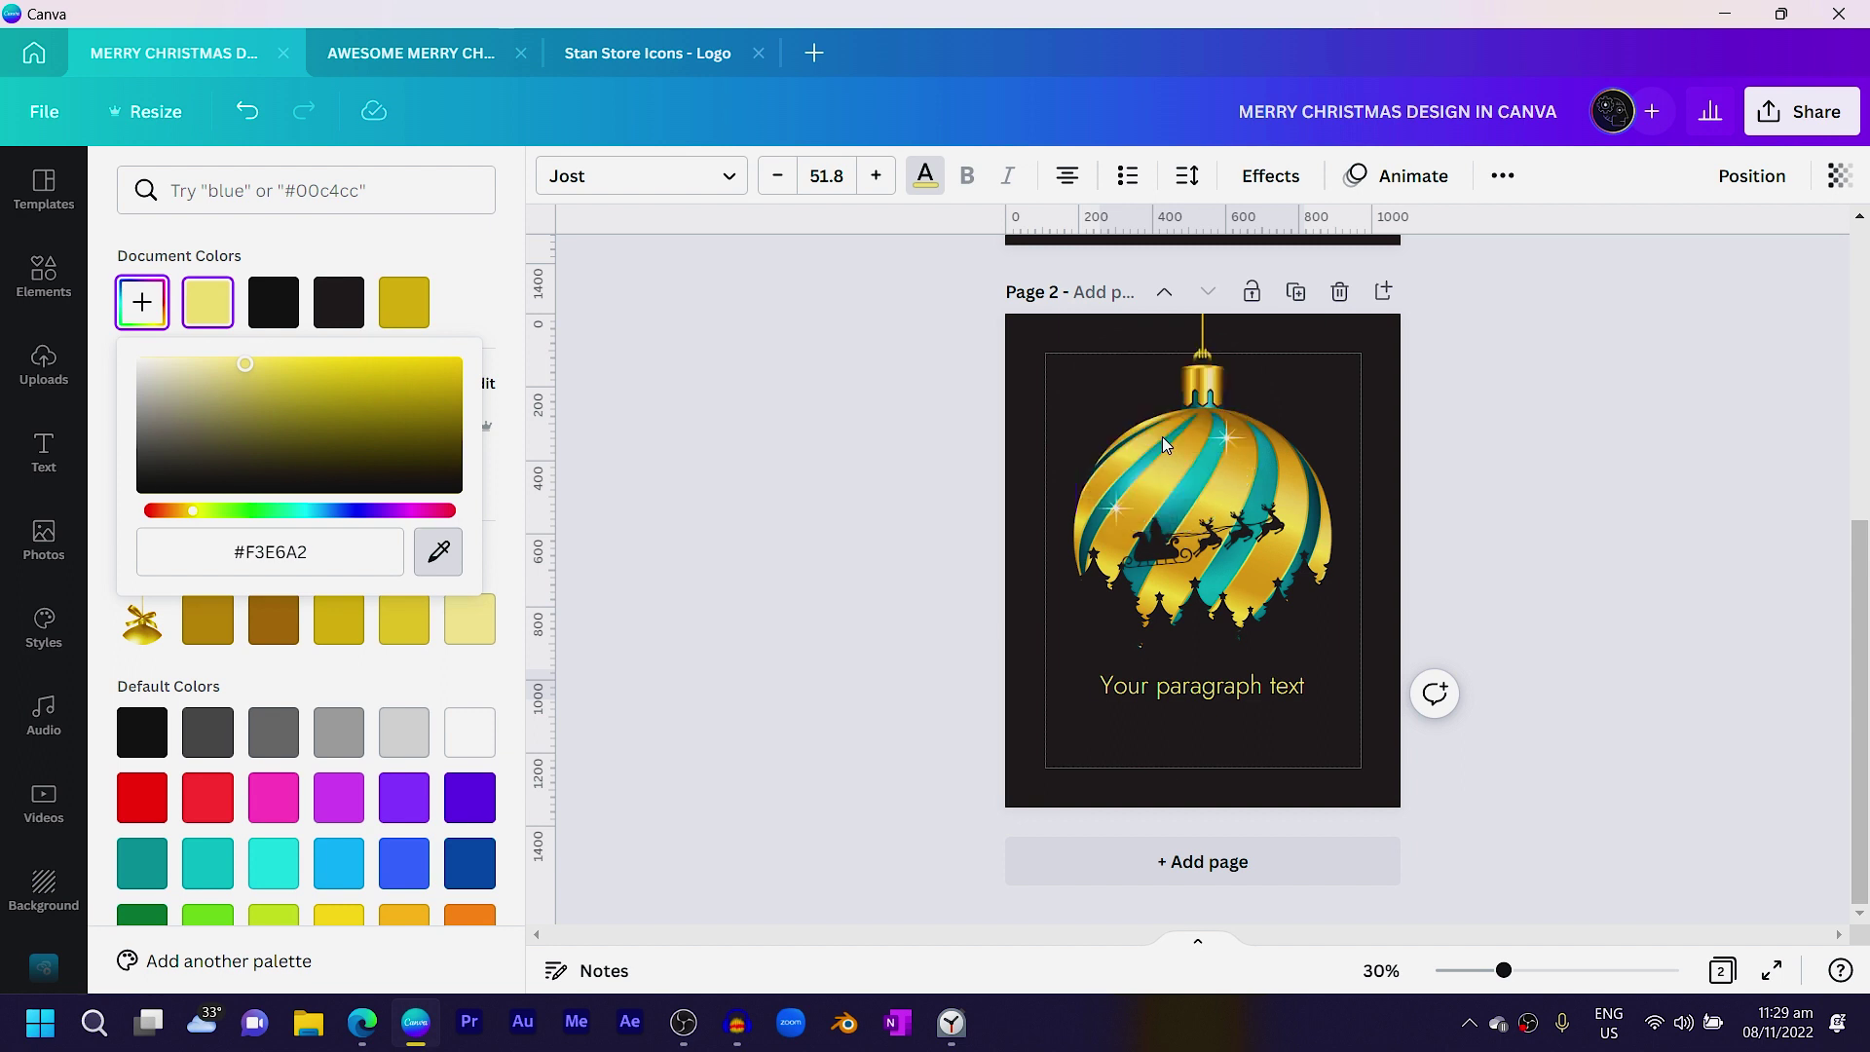
- Close the colour picker, leaving the gold text box in place
click(1130, 671)
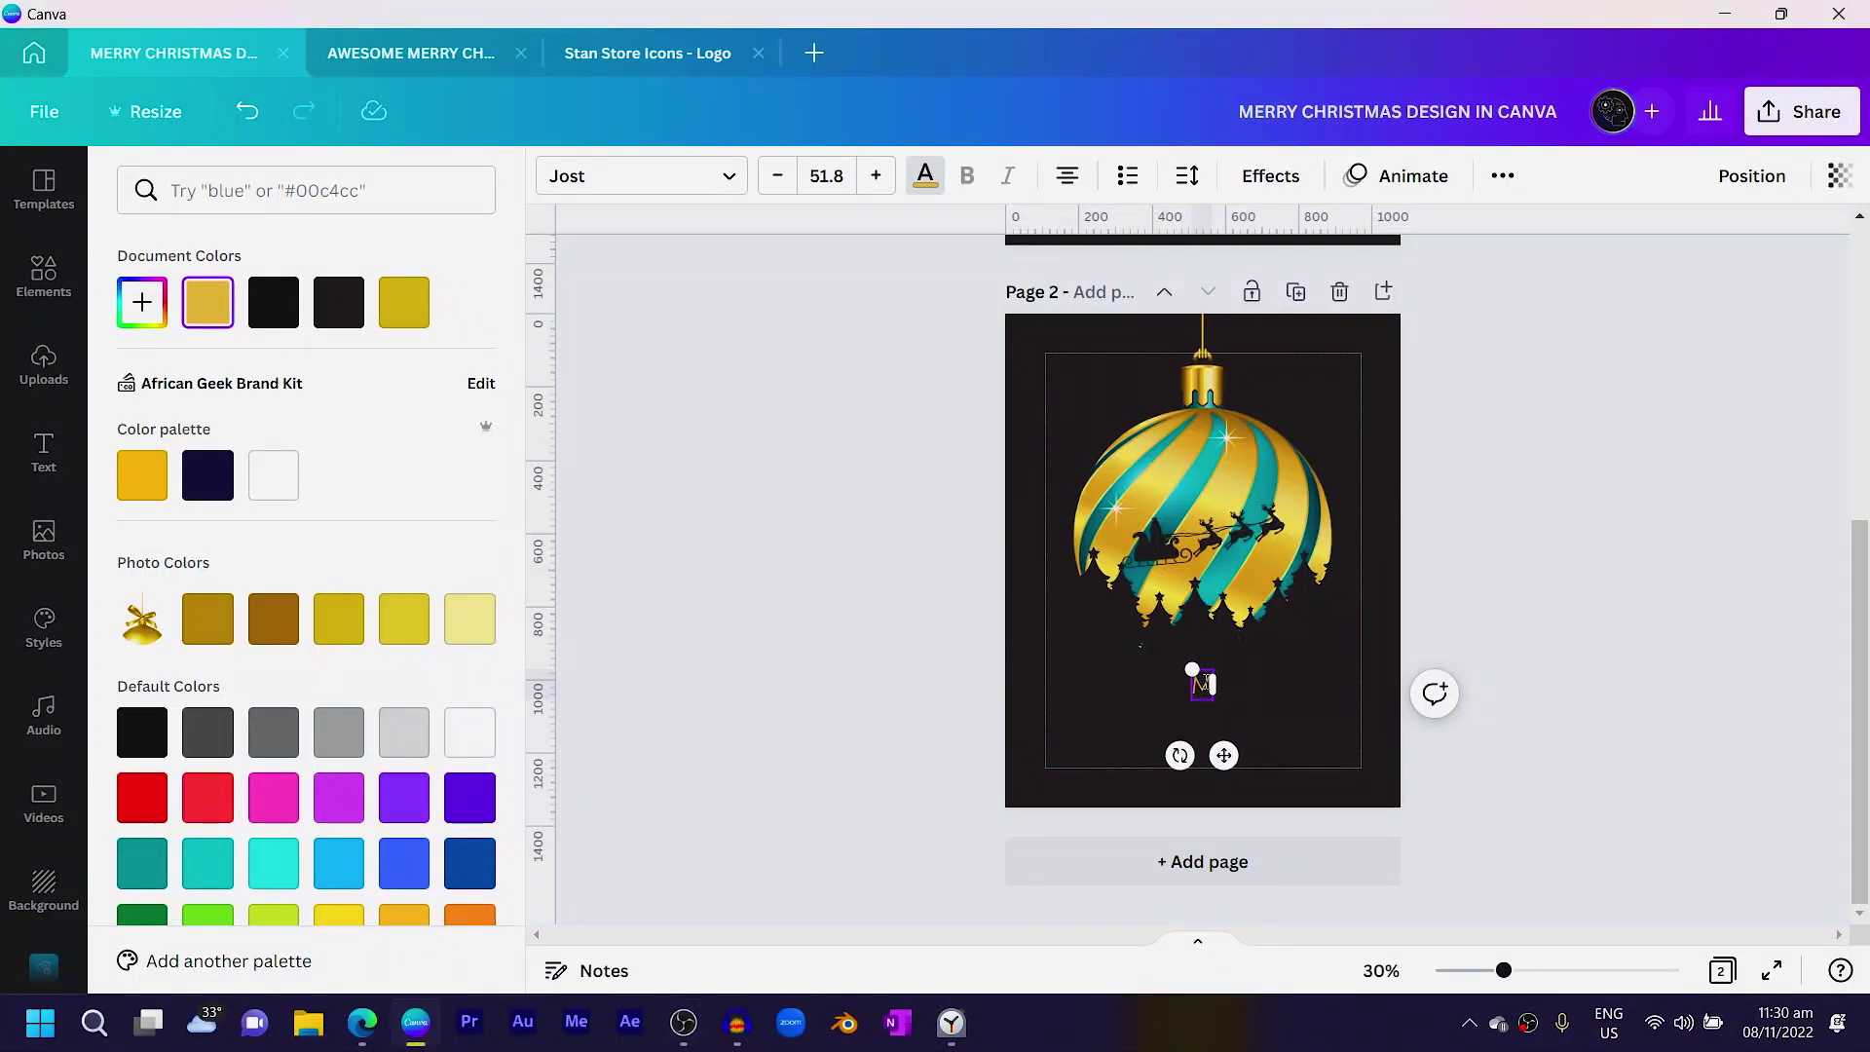
- Finish typing 'We wish a happy' and duplicate the line just below it
text(y)
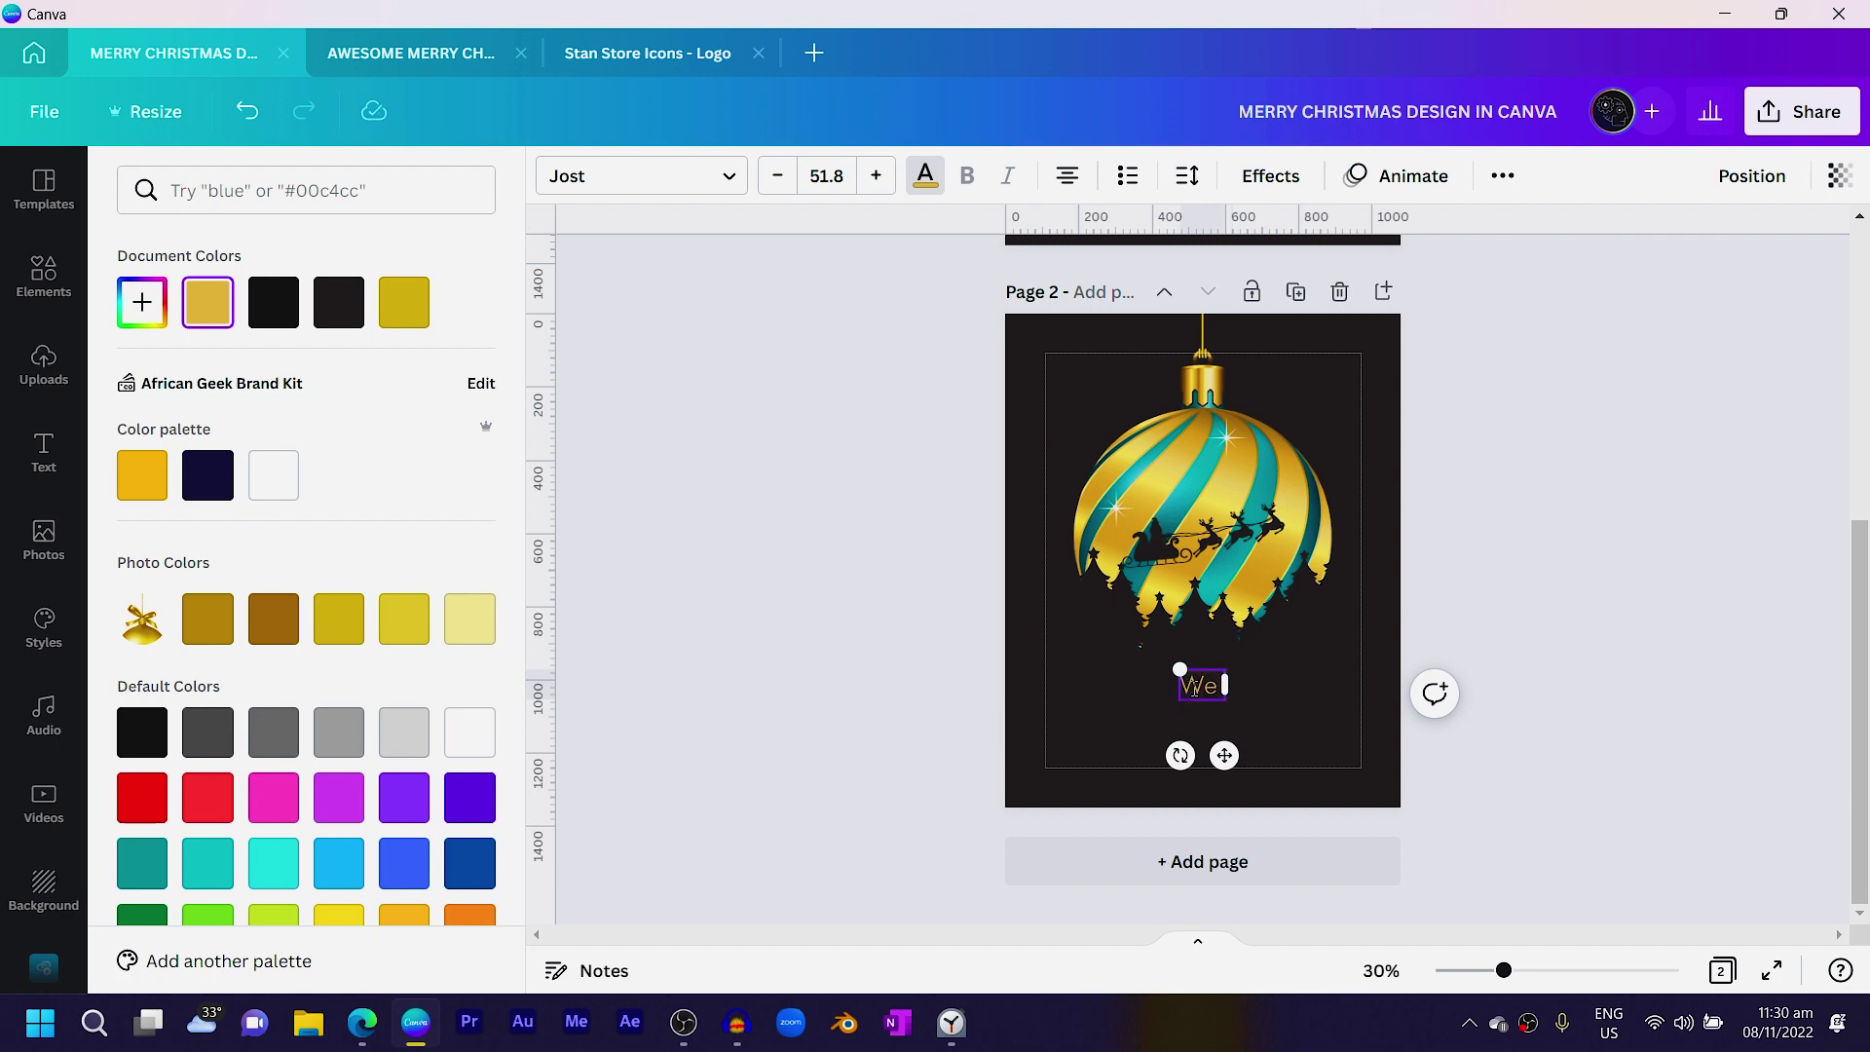
text( happy)
key(Escape)
click(1138, 711)
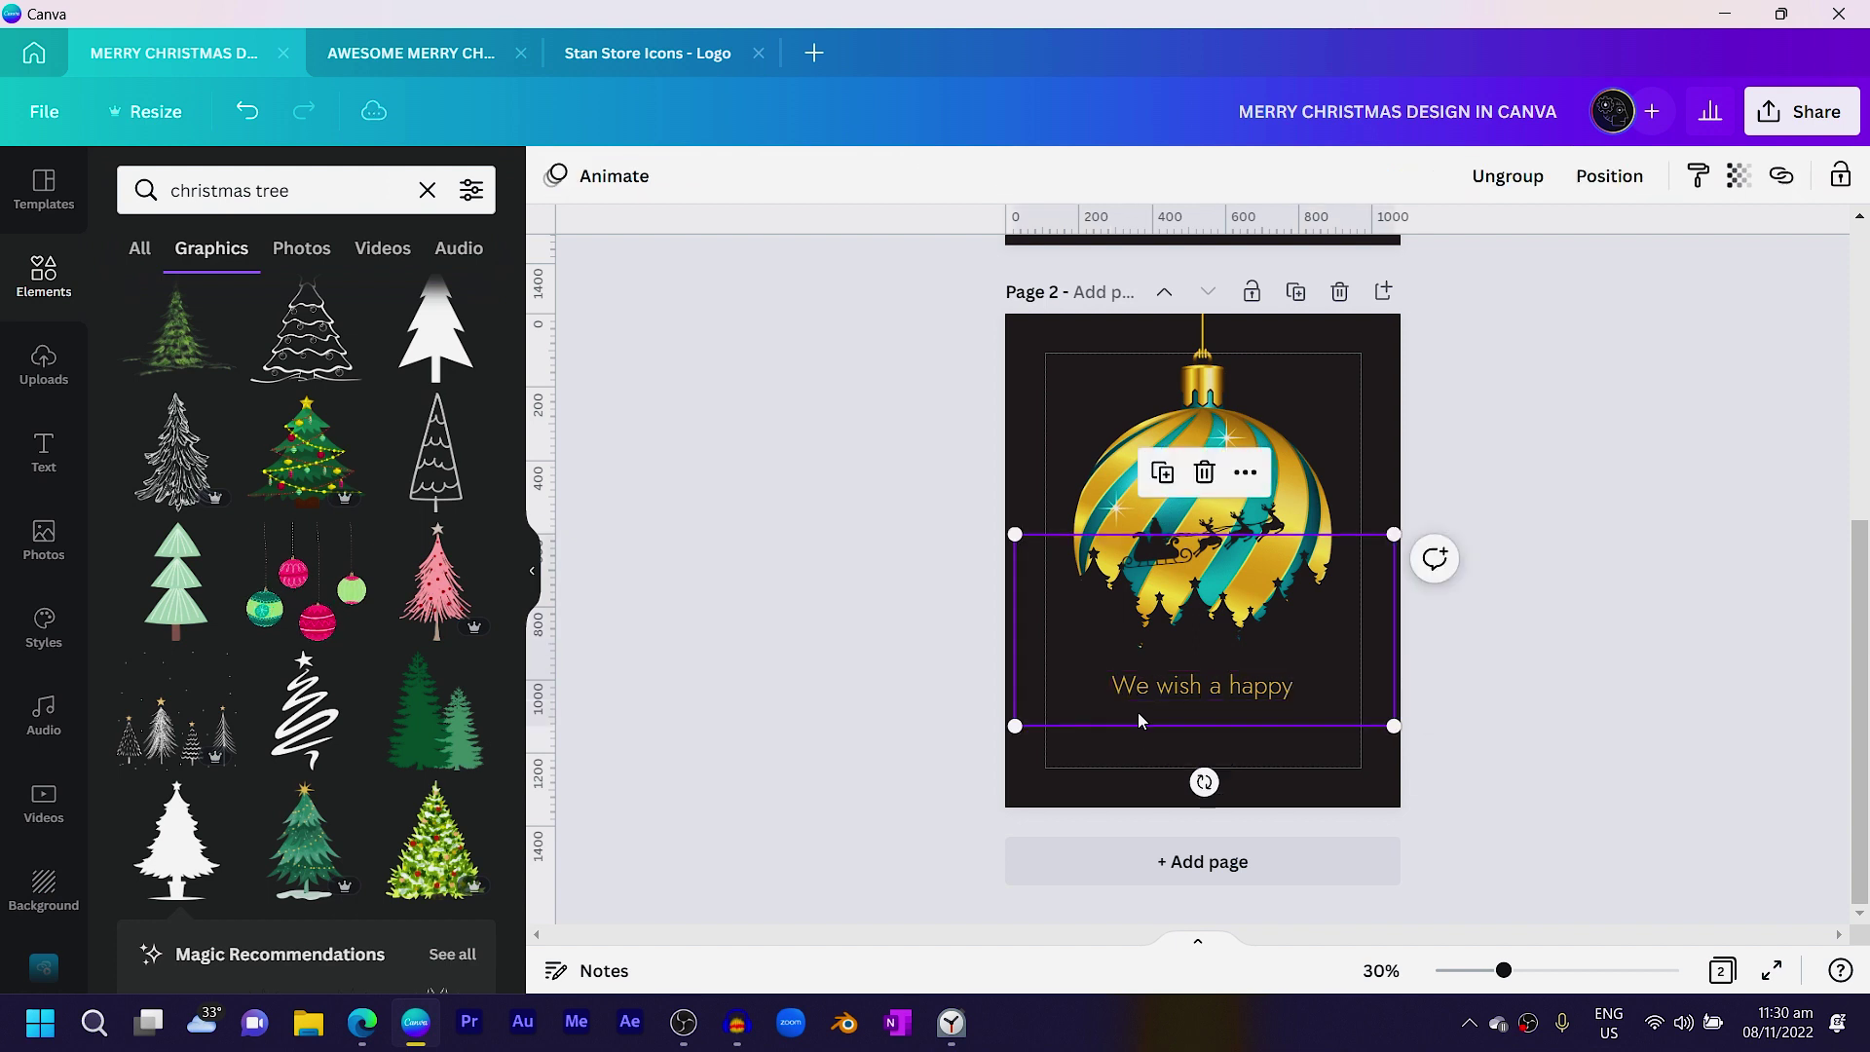
click(1149, 686)
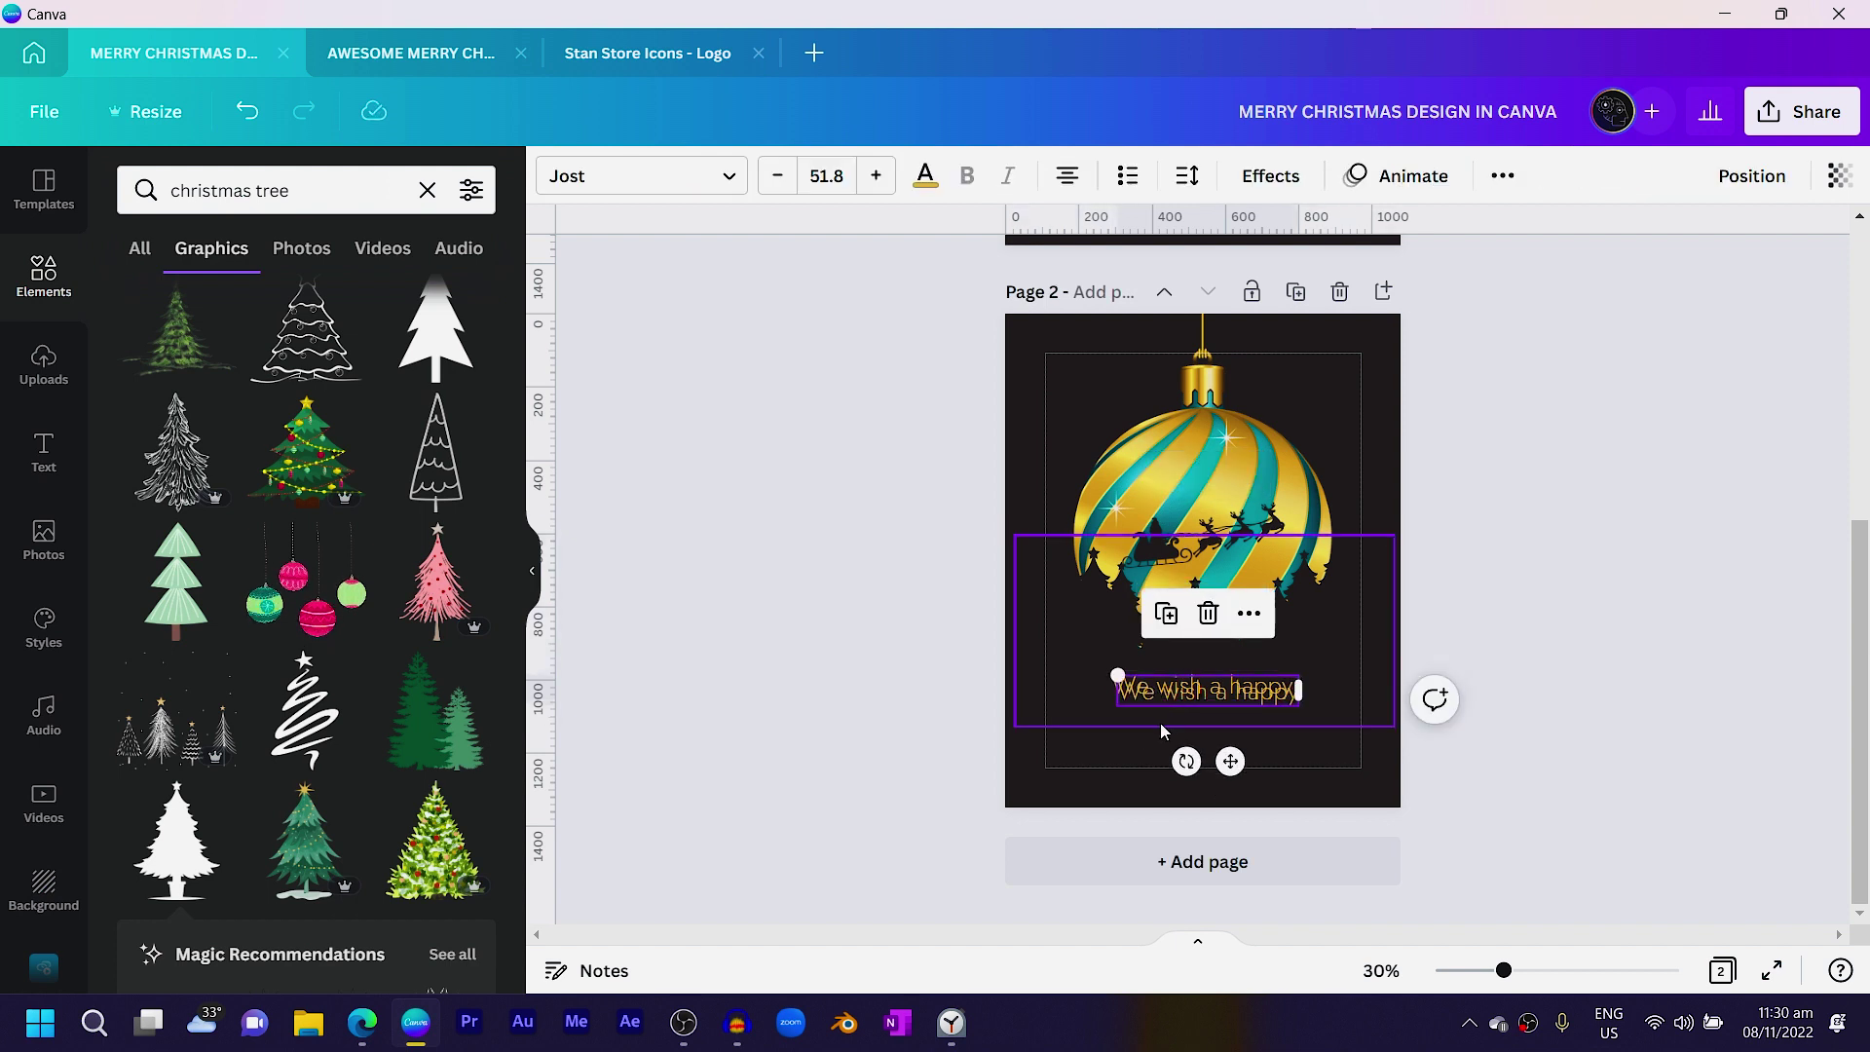
drag(1229, 759, 1234, 779)
- Retype the copy in capitals as 'CHRISTMAS' and enlarge it much bigger
double_click(1224, 711)
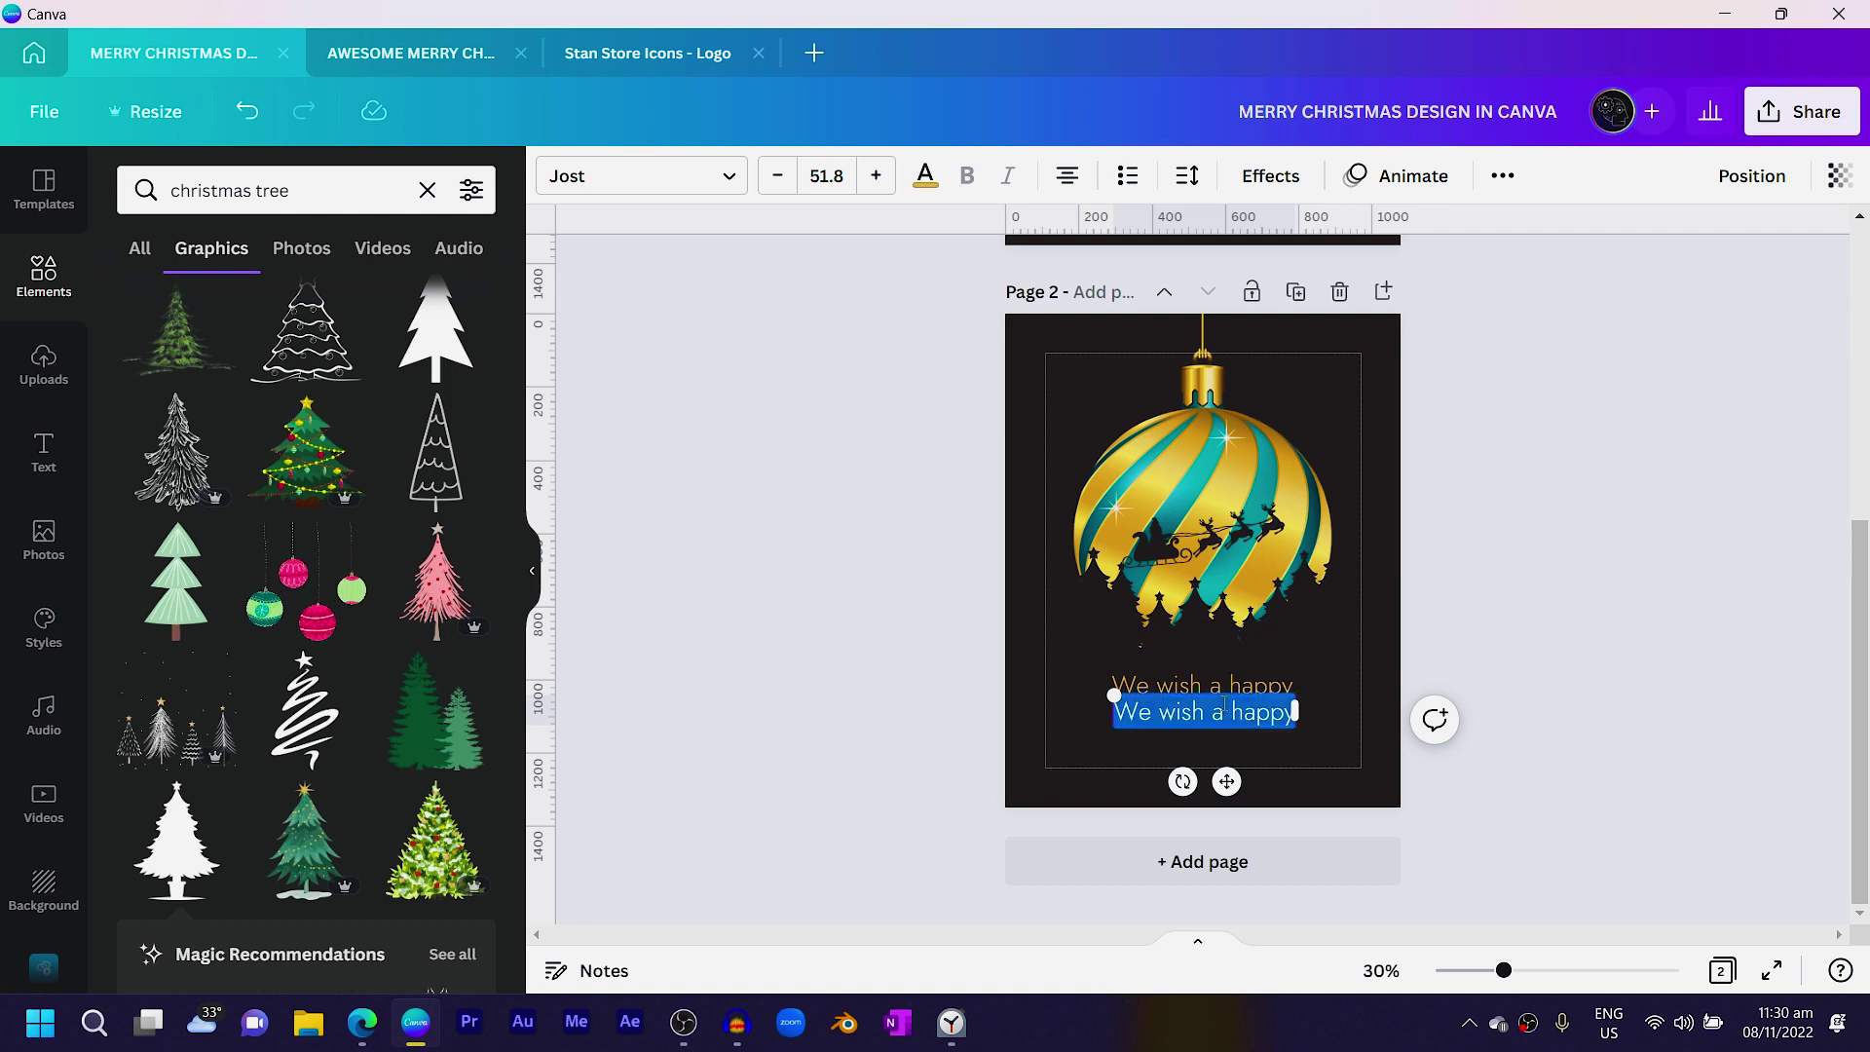
key(Caps_Lock)
key(BackSpace)
text(CHRISTMAS)
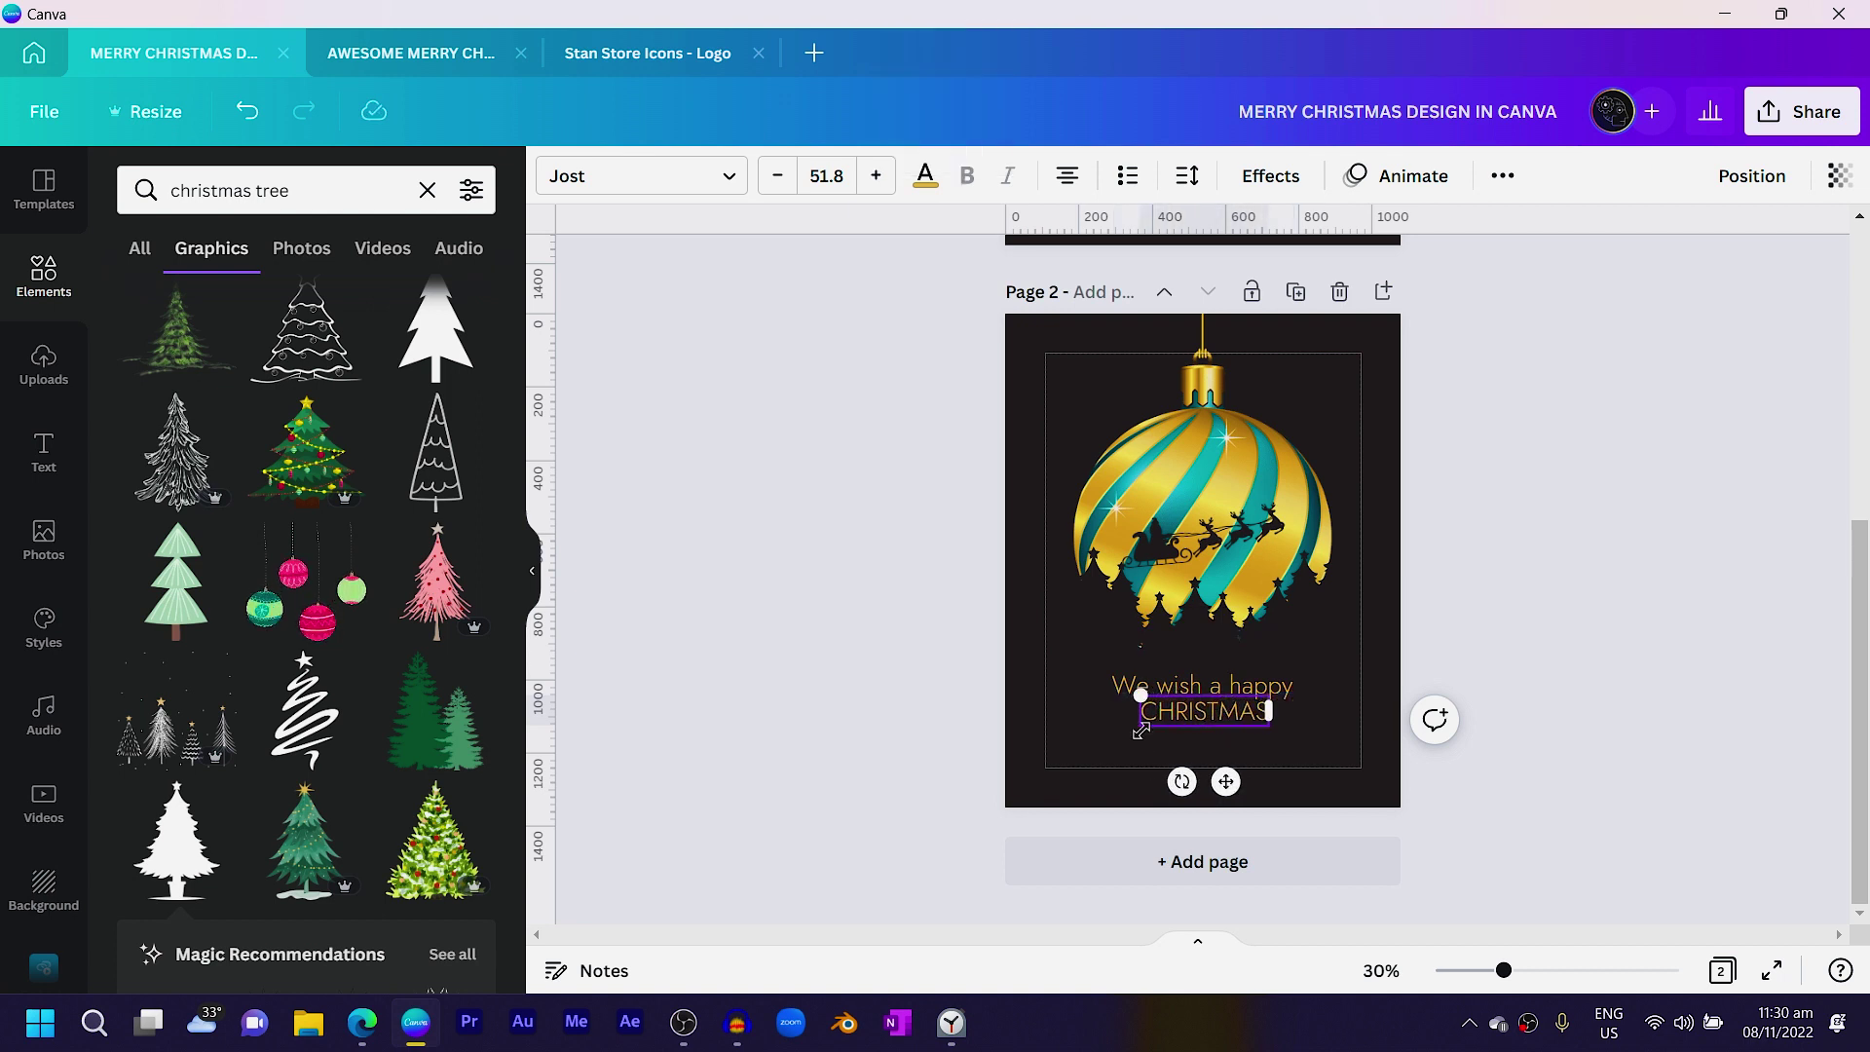
drag(1140, 723, 1074, 798)
- Set CHRISTMAS to Jost Medium and place a copy of the first line below it
click(1145, 670)
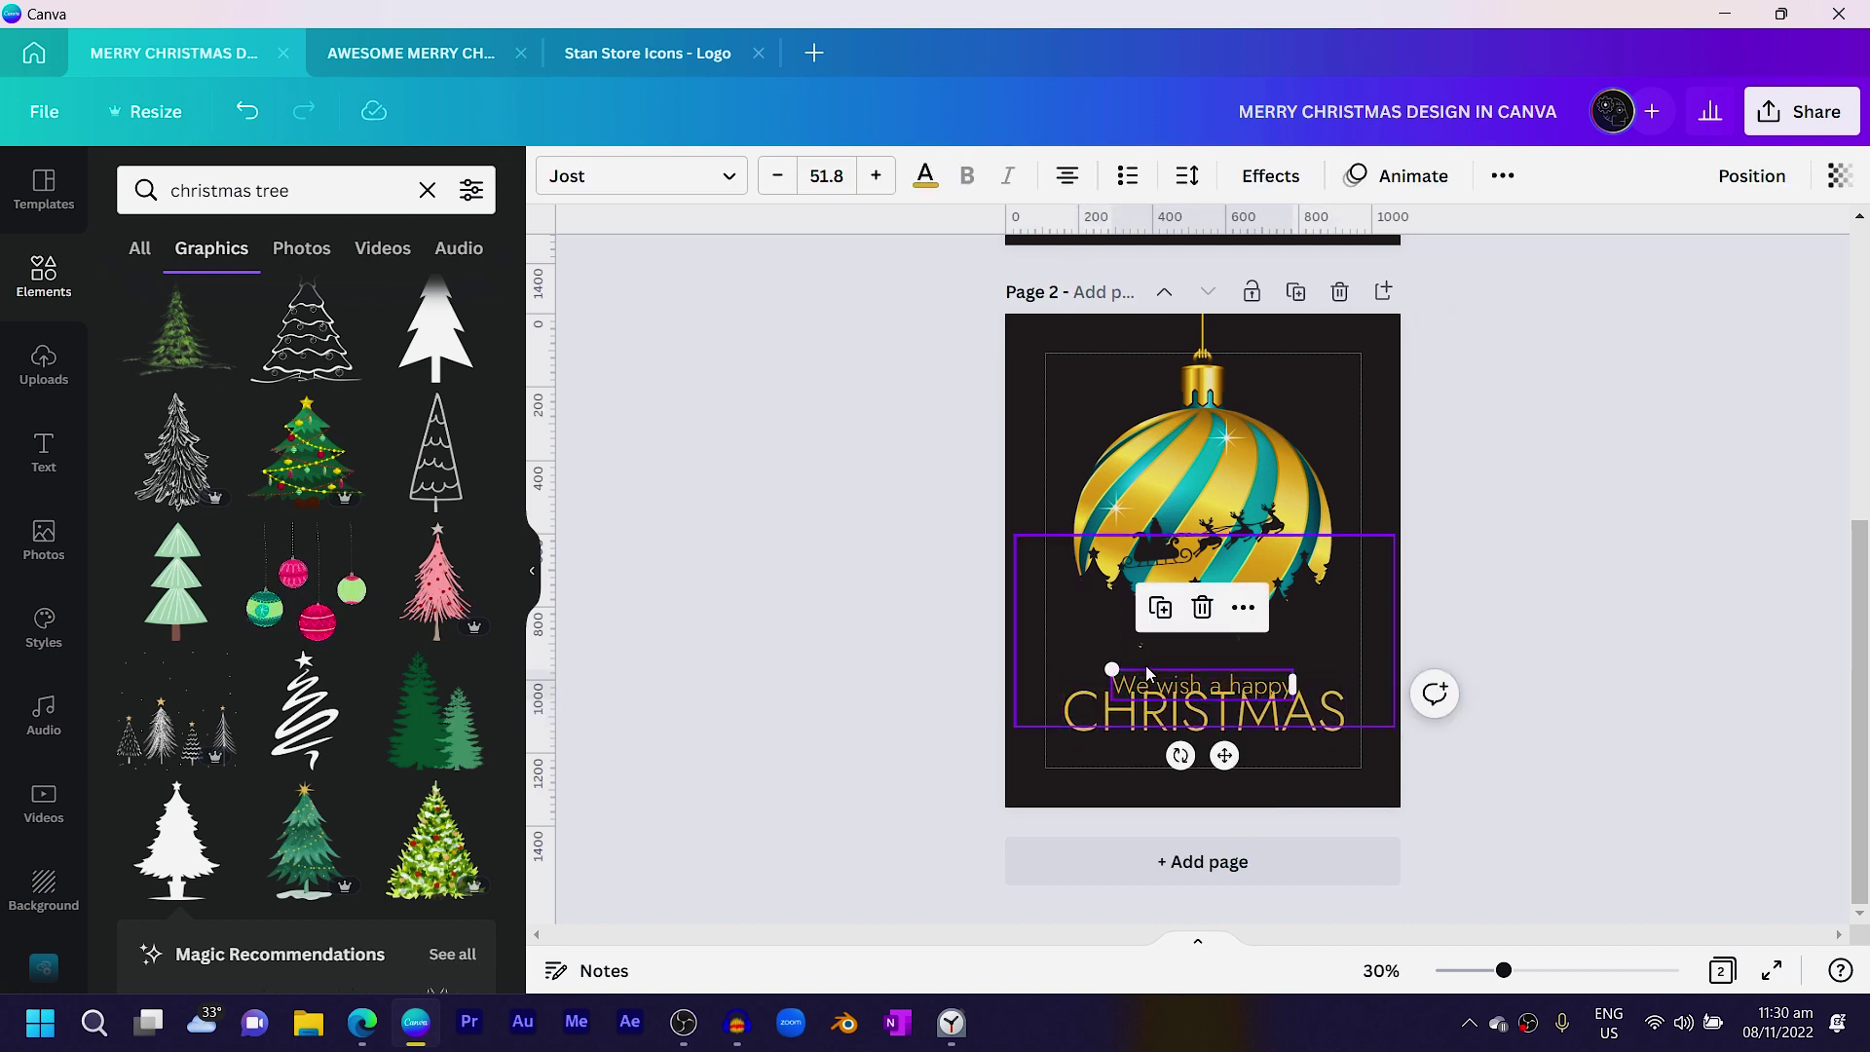
click(1145, 665)
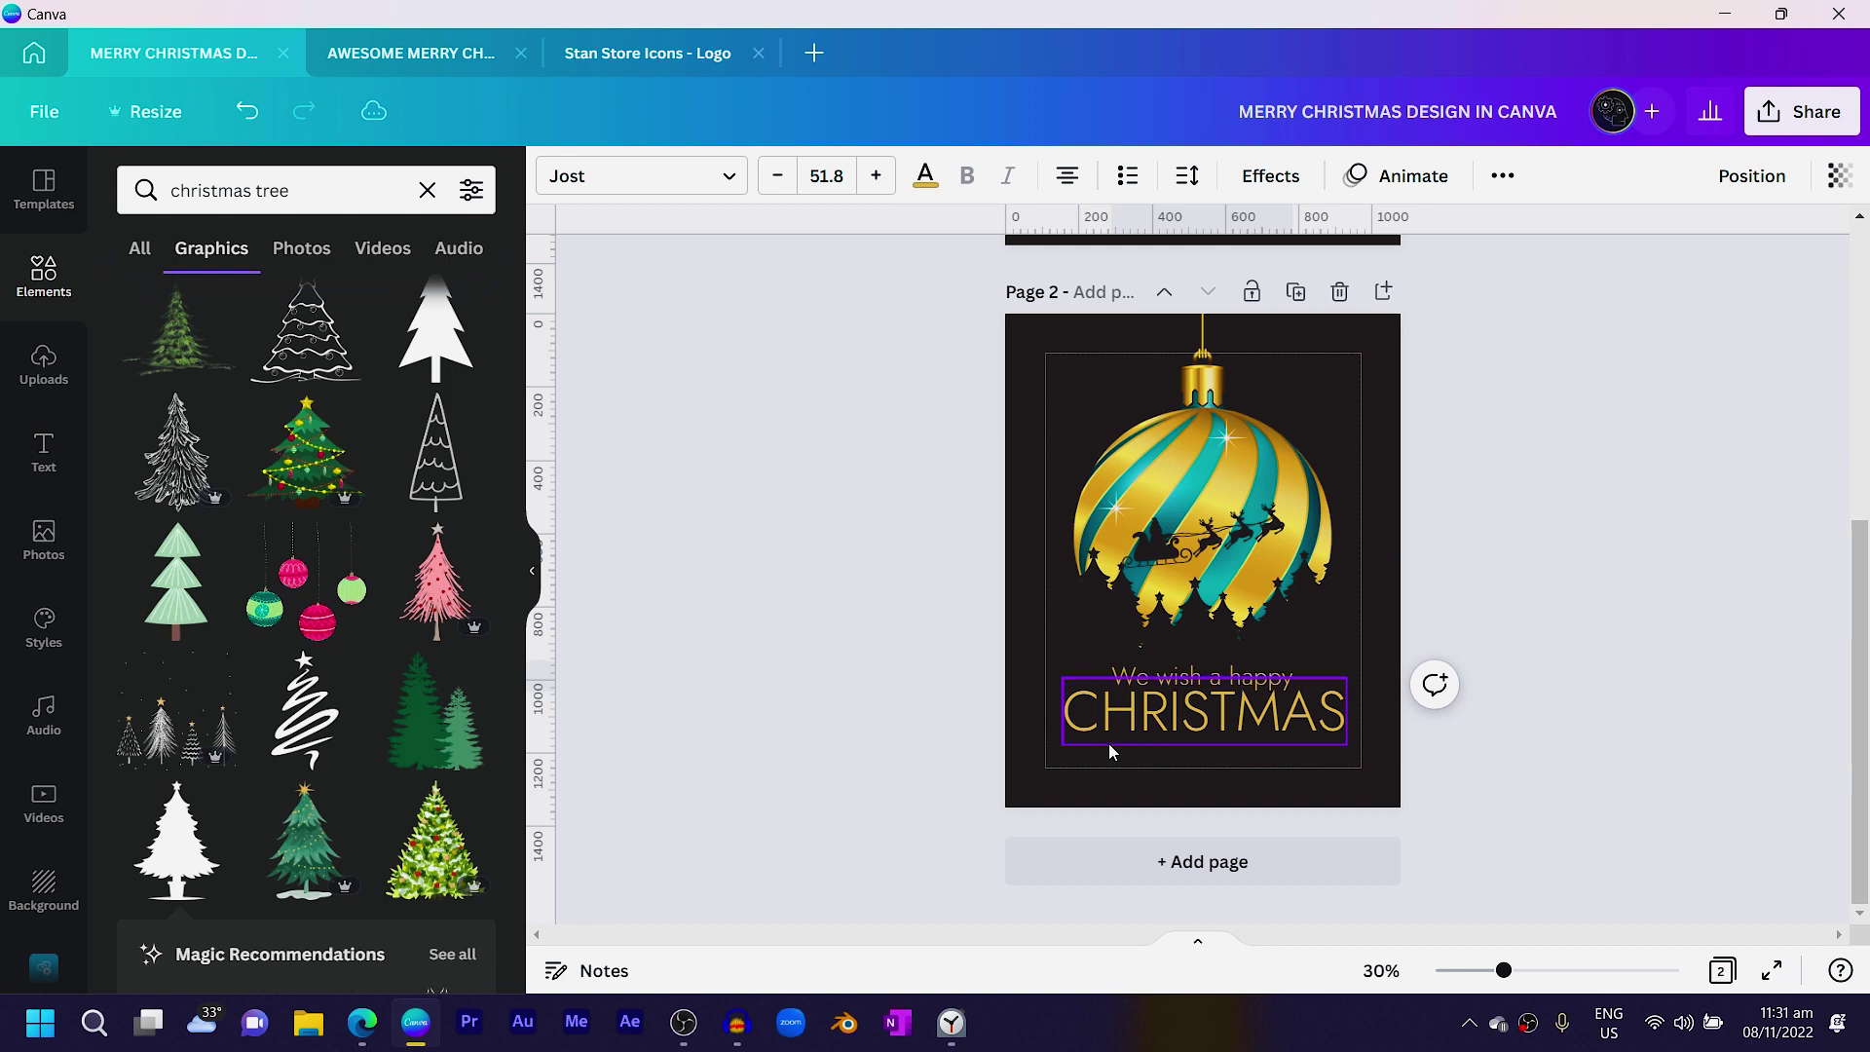
click(1109, 744)
key(Escape)
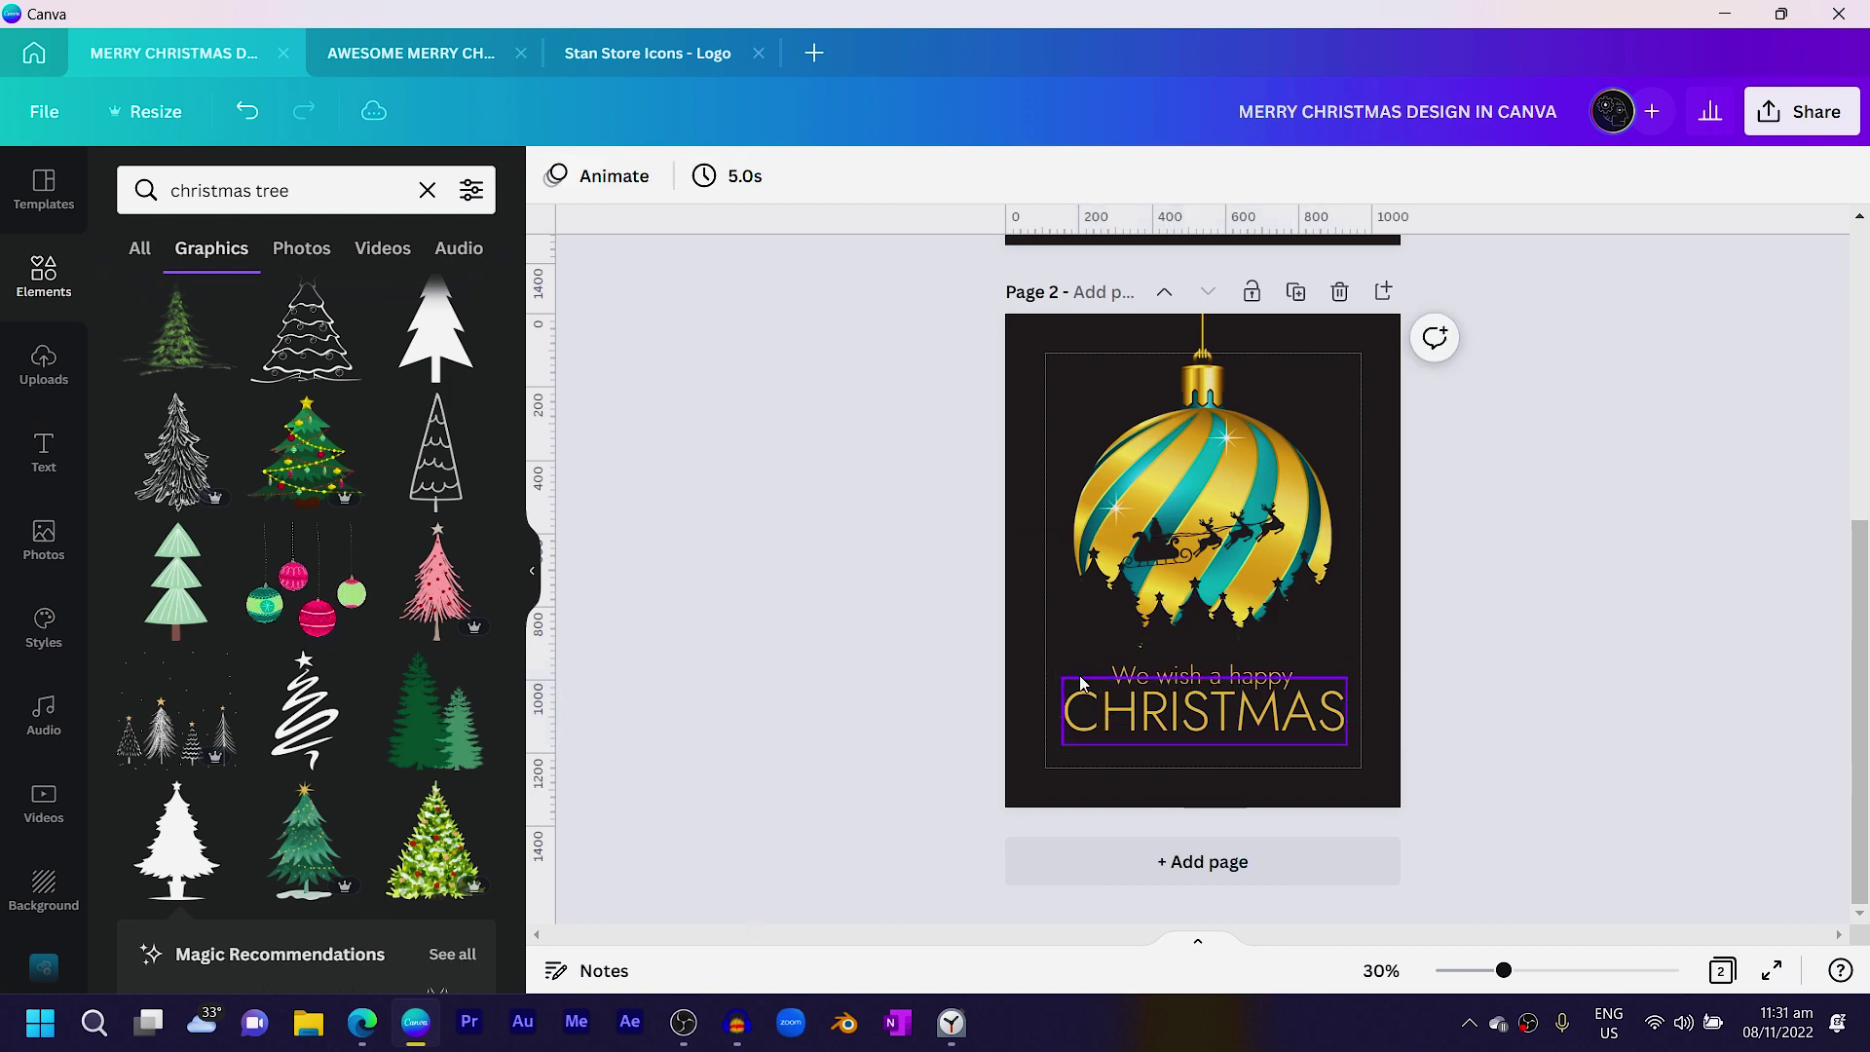
click(1107, 703)
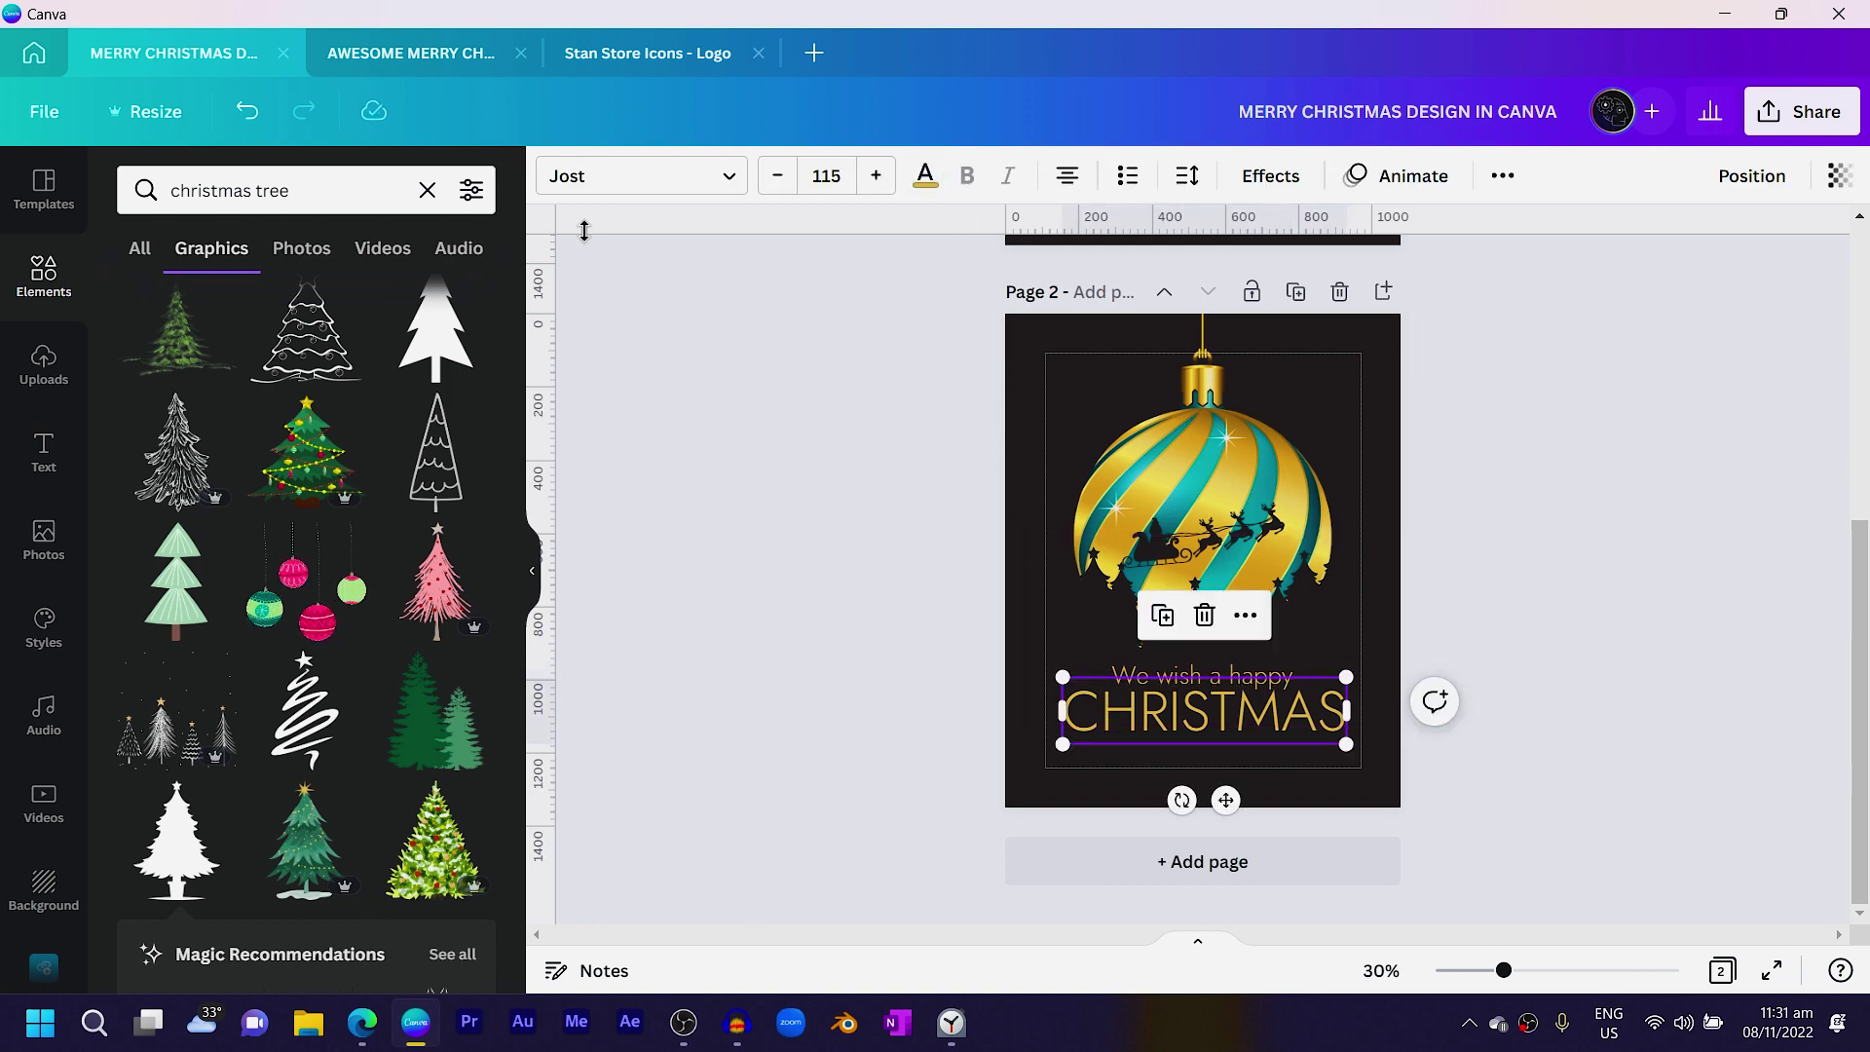
click(597, 181)
scroll(200, 575, down, 5)
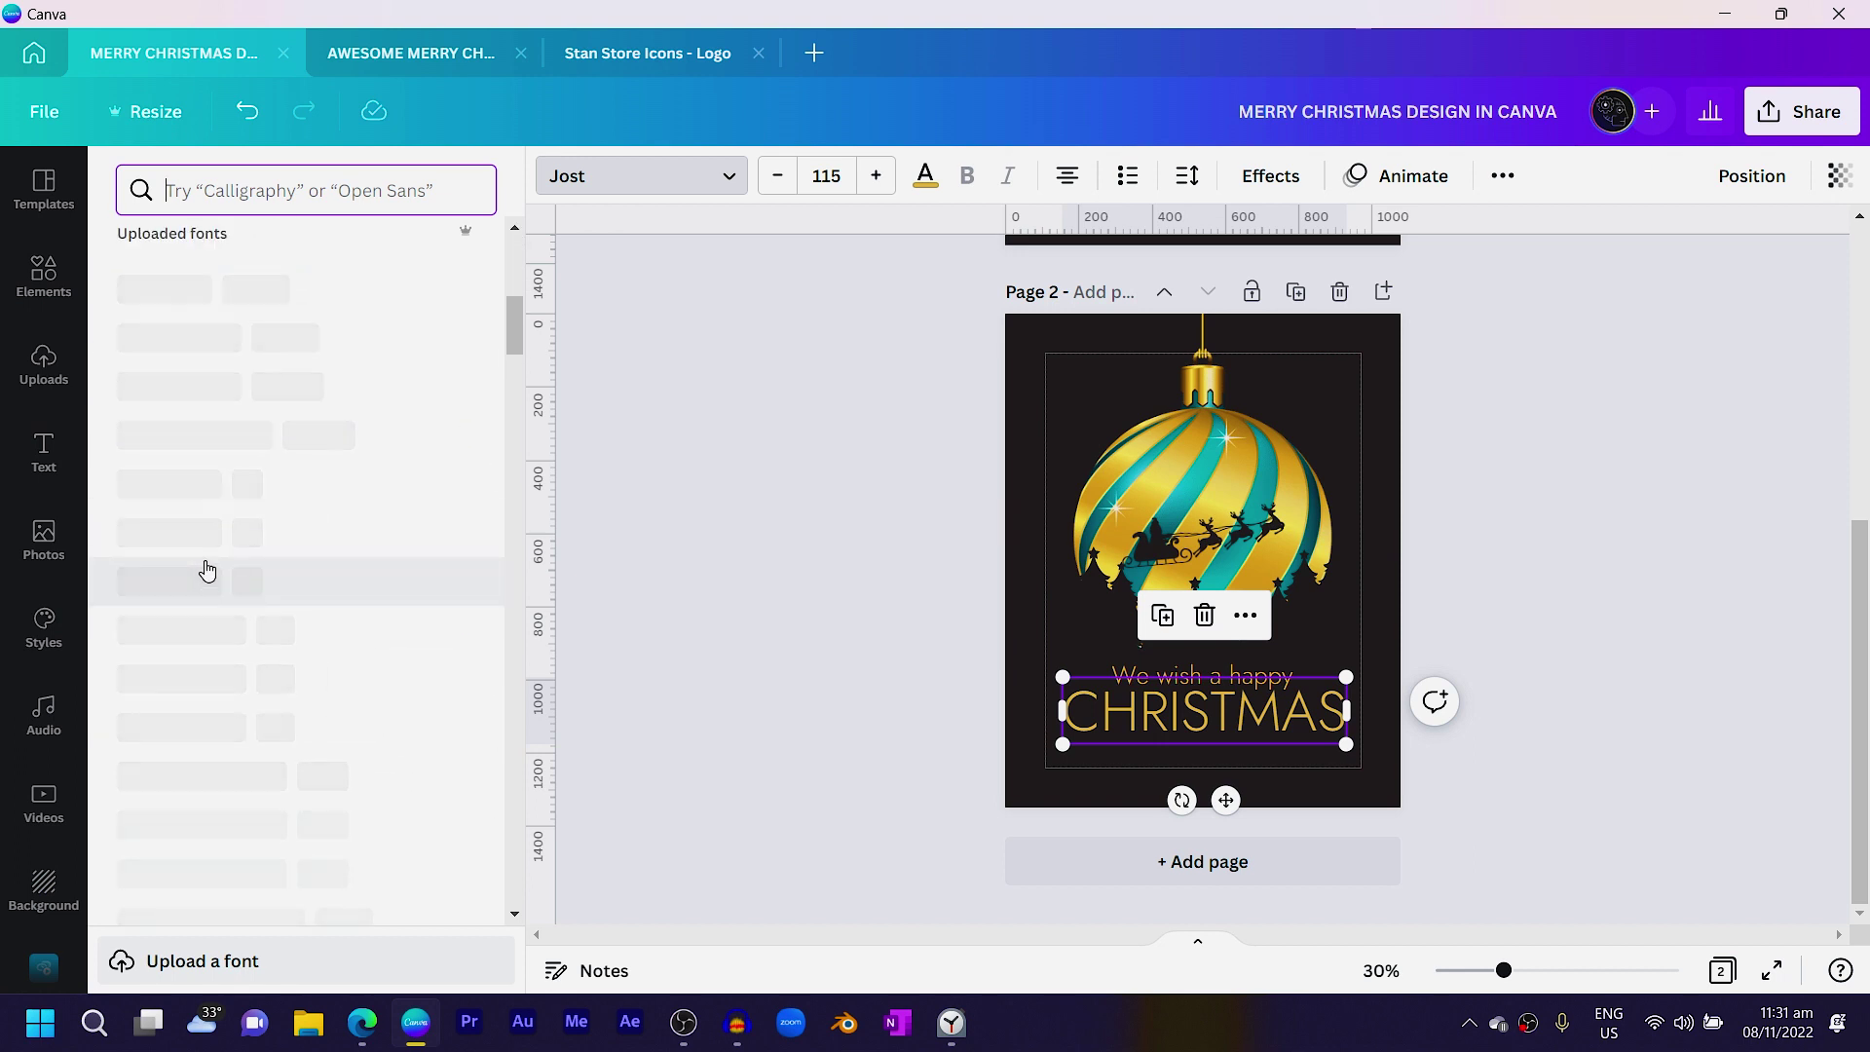
scroll(207, 569, up, 5)
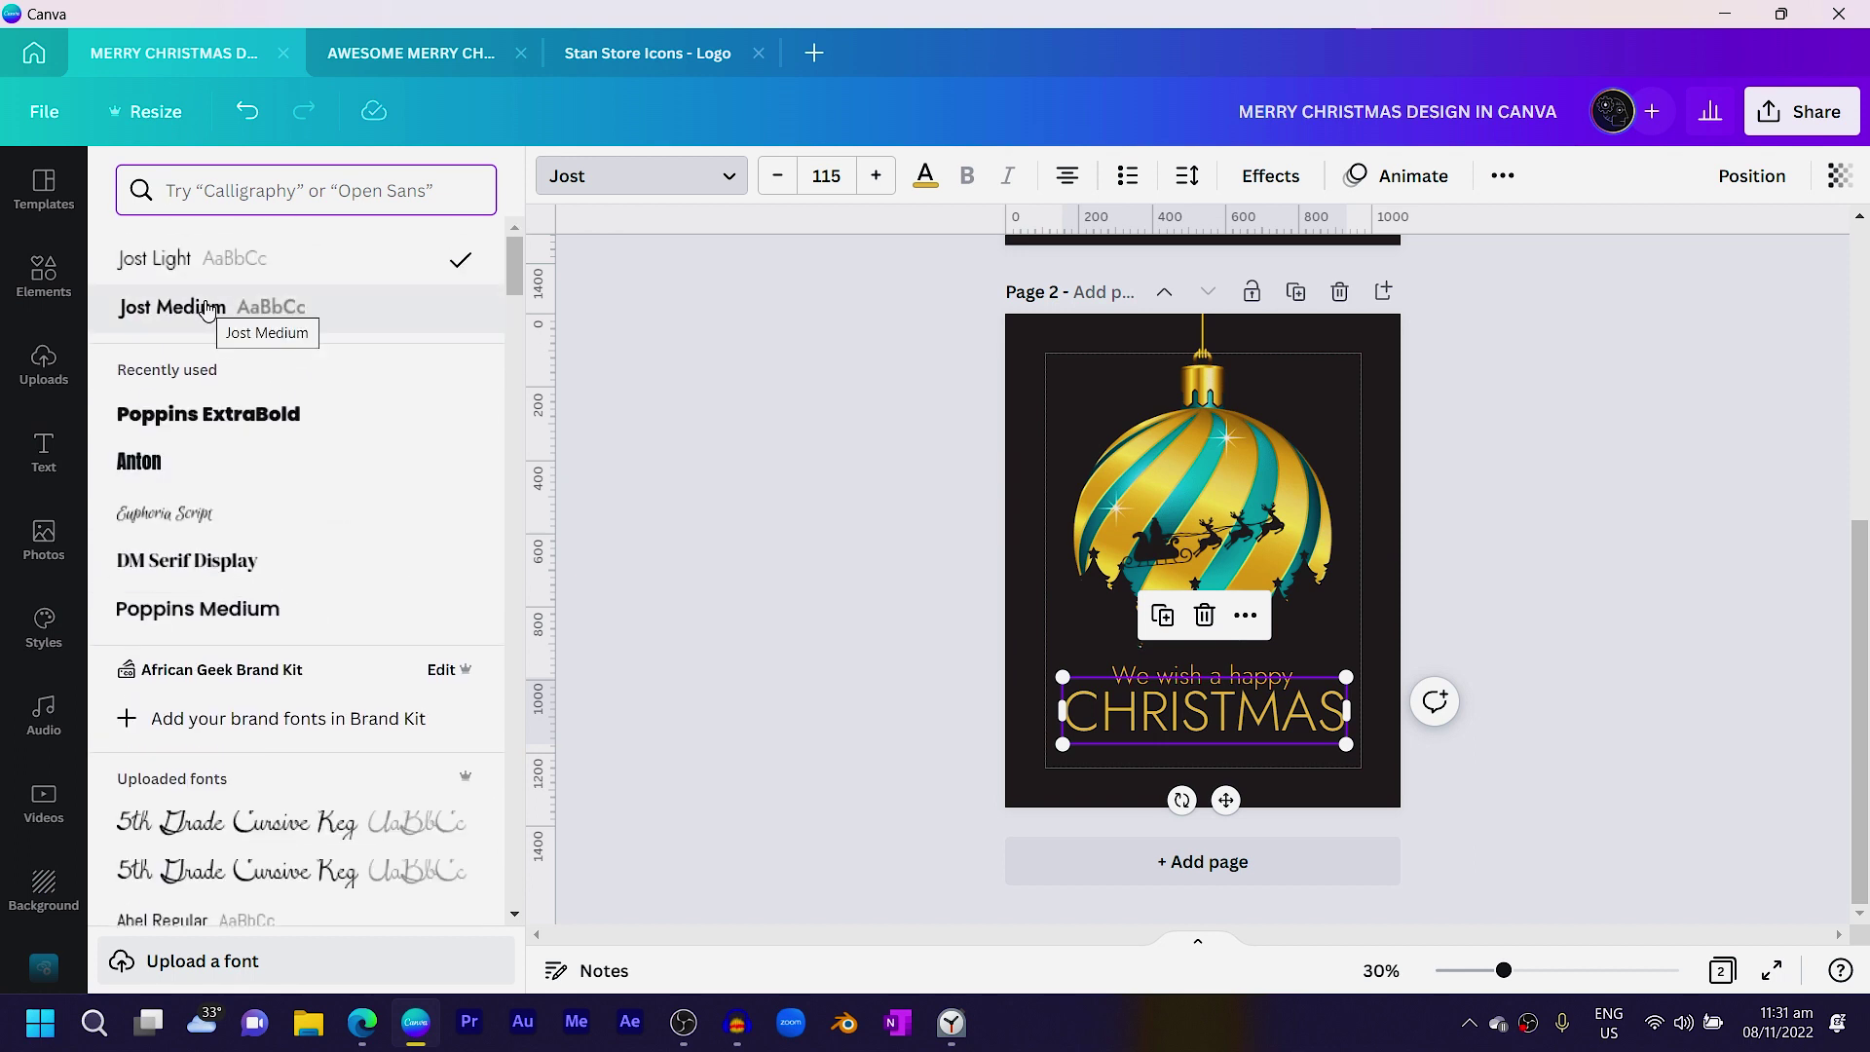
click(169, 319)
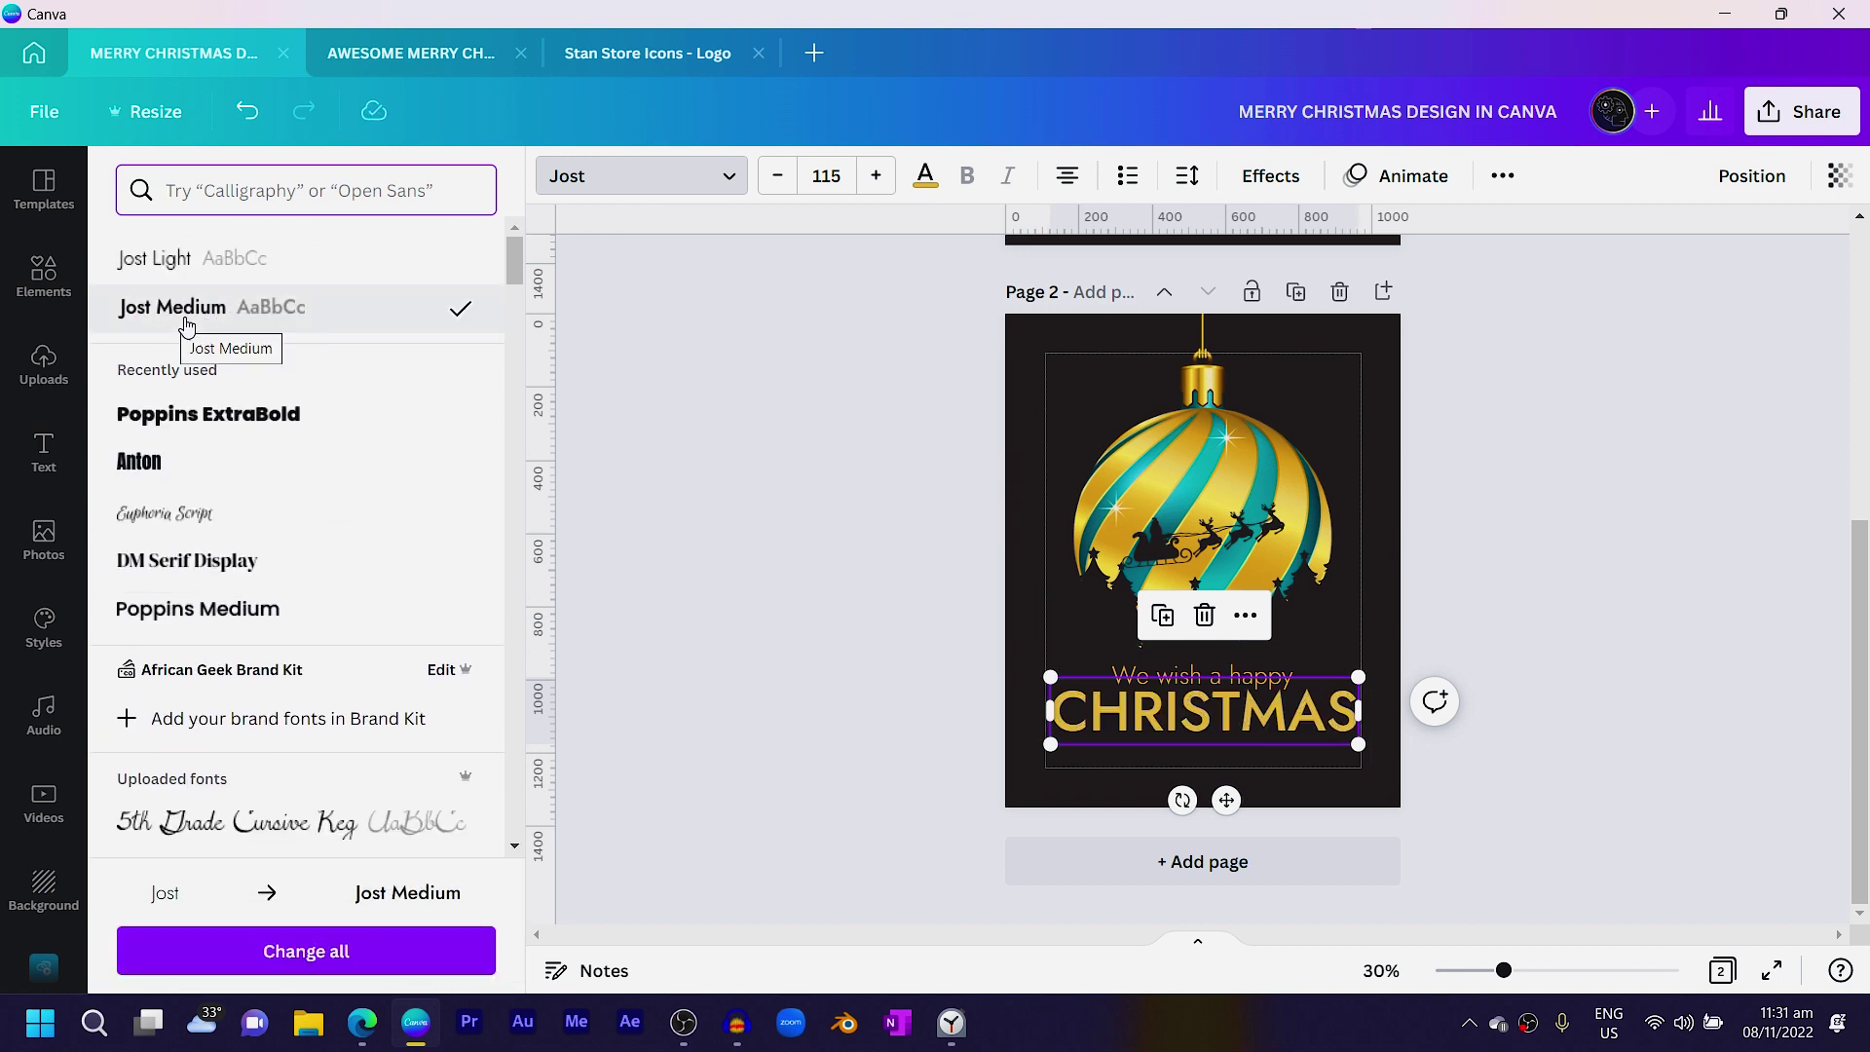
click(629, 535)
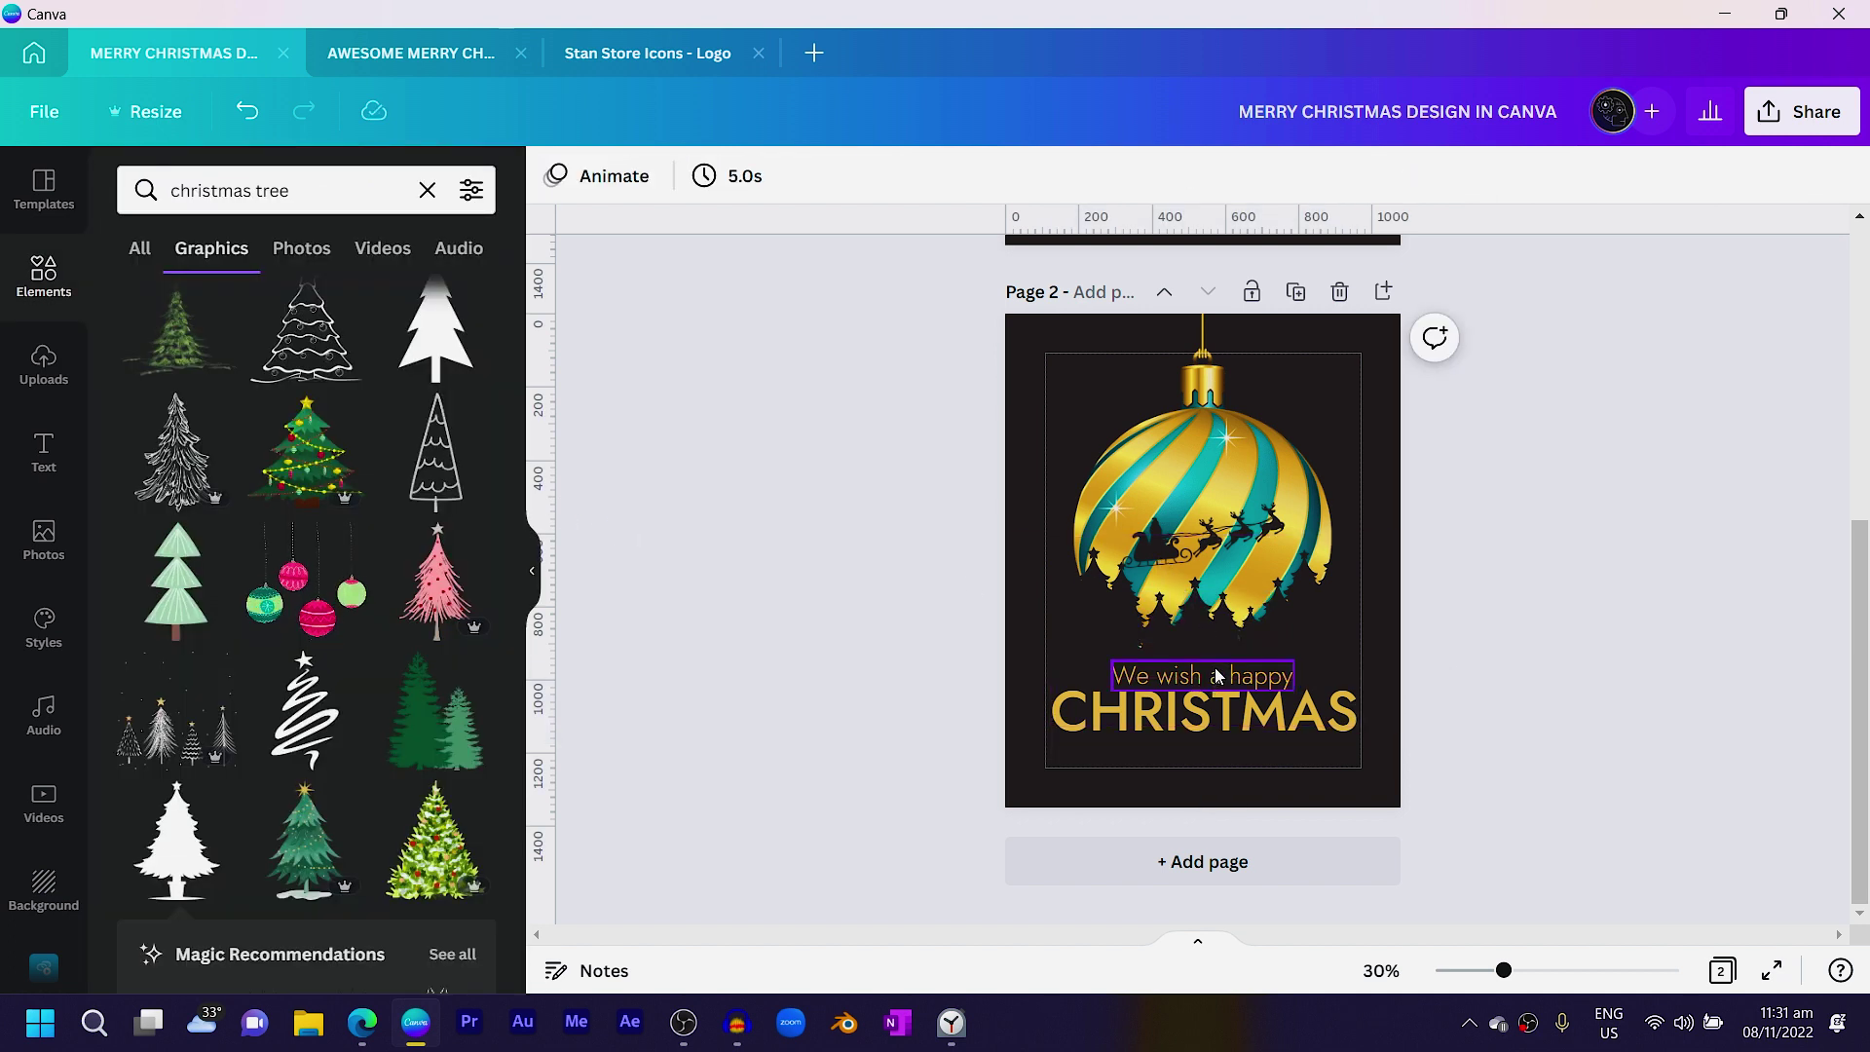
drag(1218, 676, 1225, 812)
- Retype the copied line below CHRISTMAS as 'AND a happy new year'
triple_click(1214, 740)
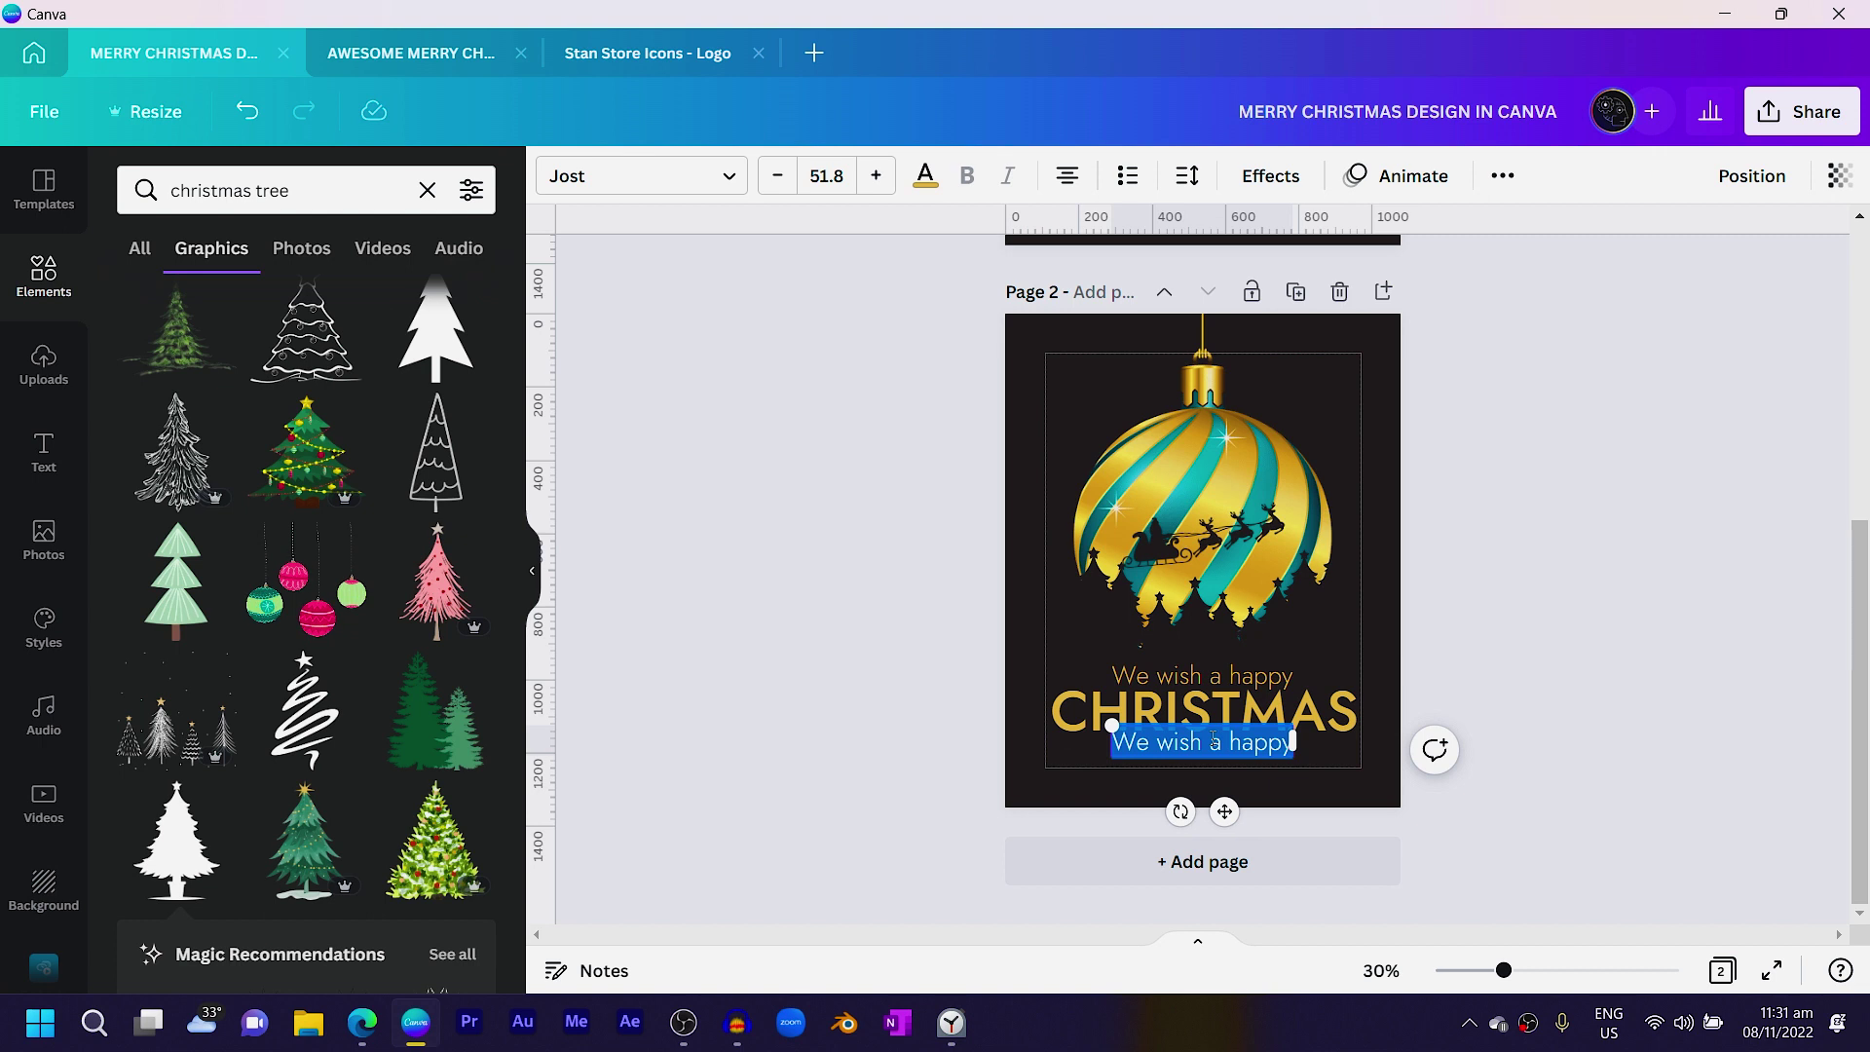
text(AND)
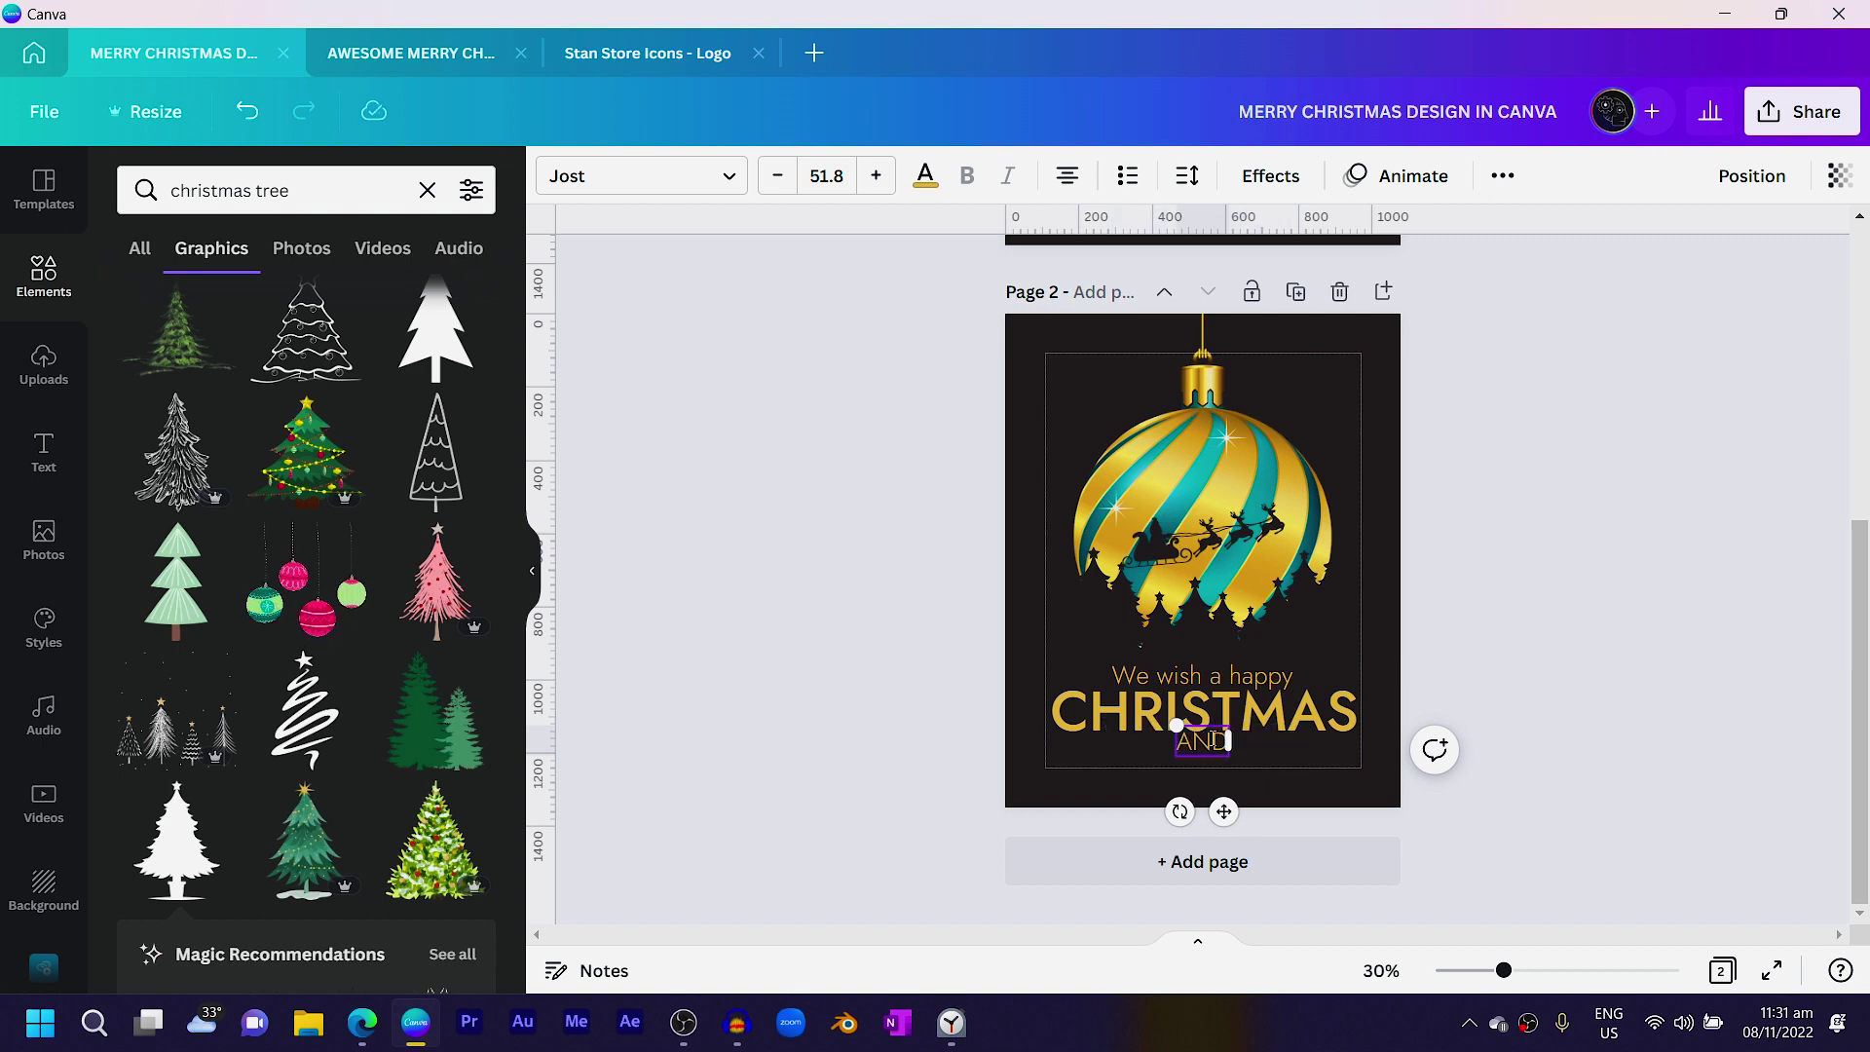
key(Caps_Lock)
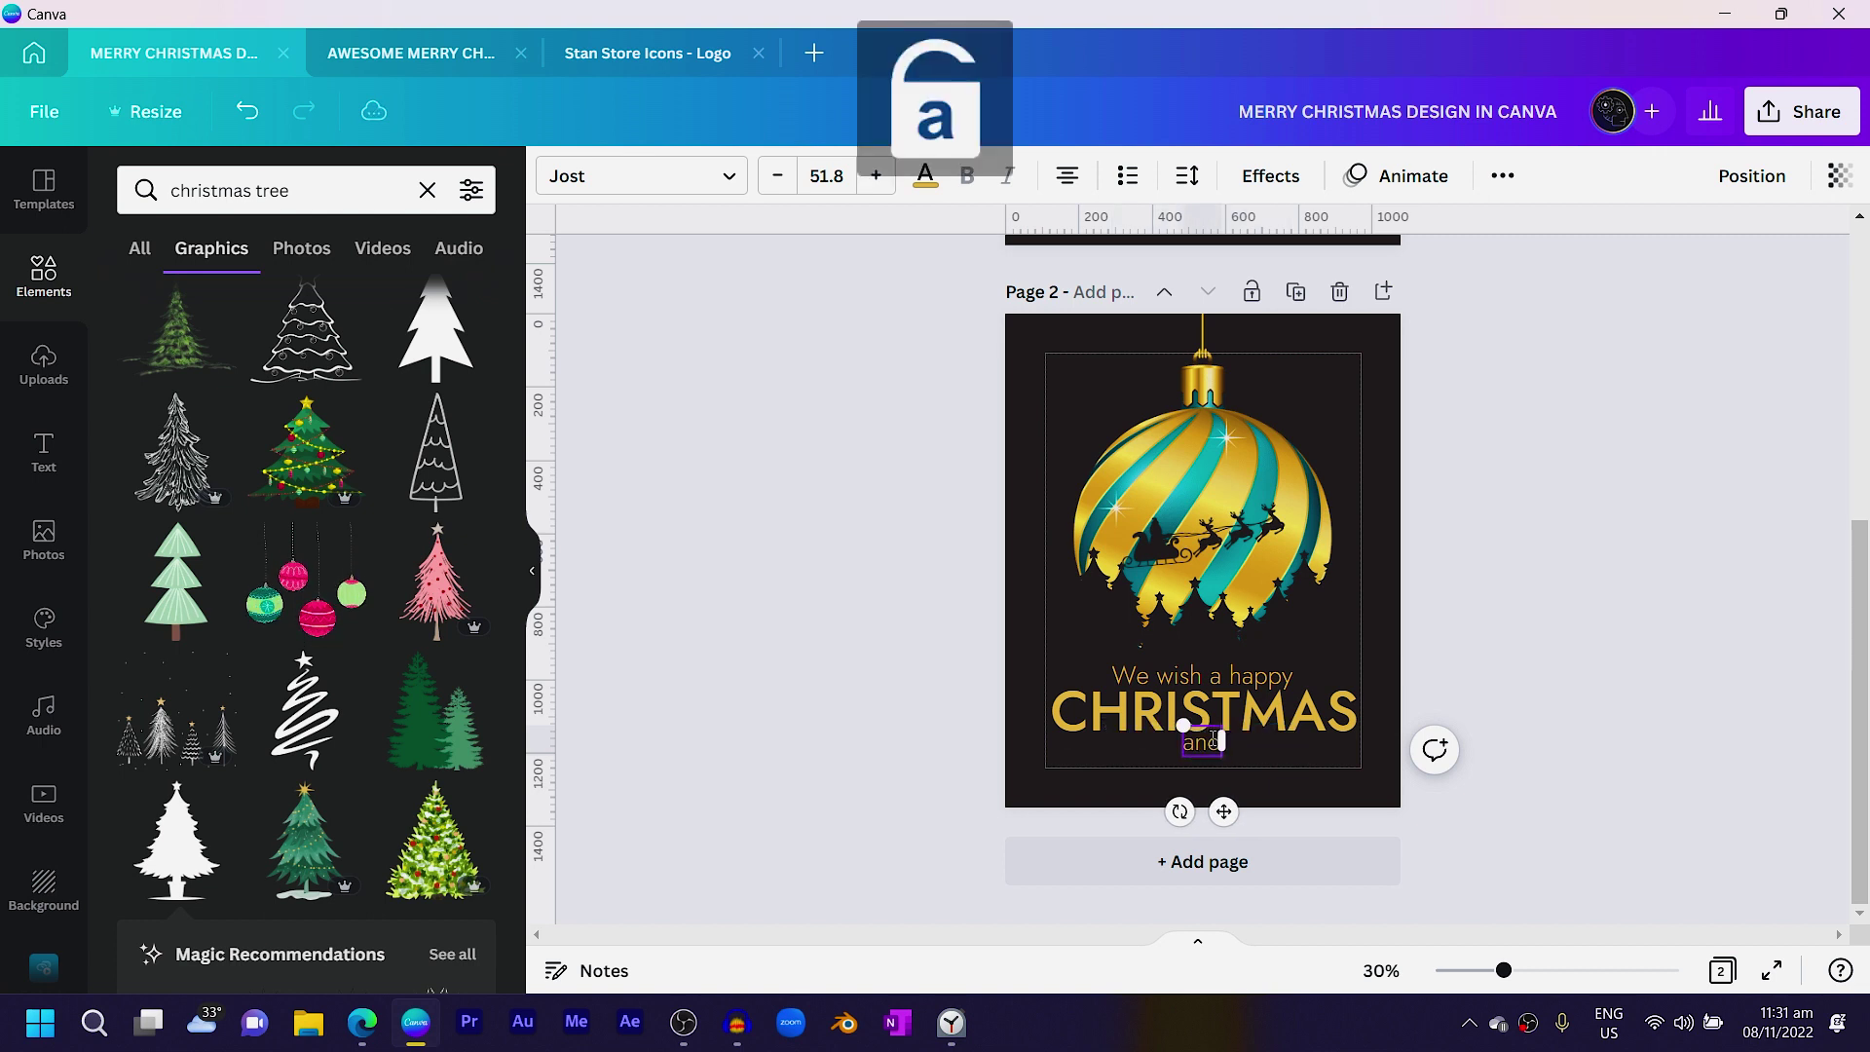
text(a happy new yea)
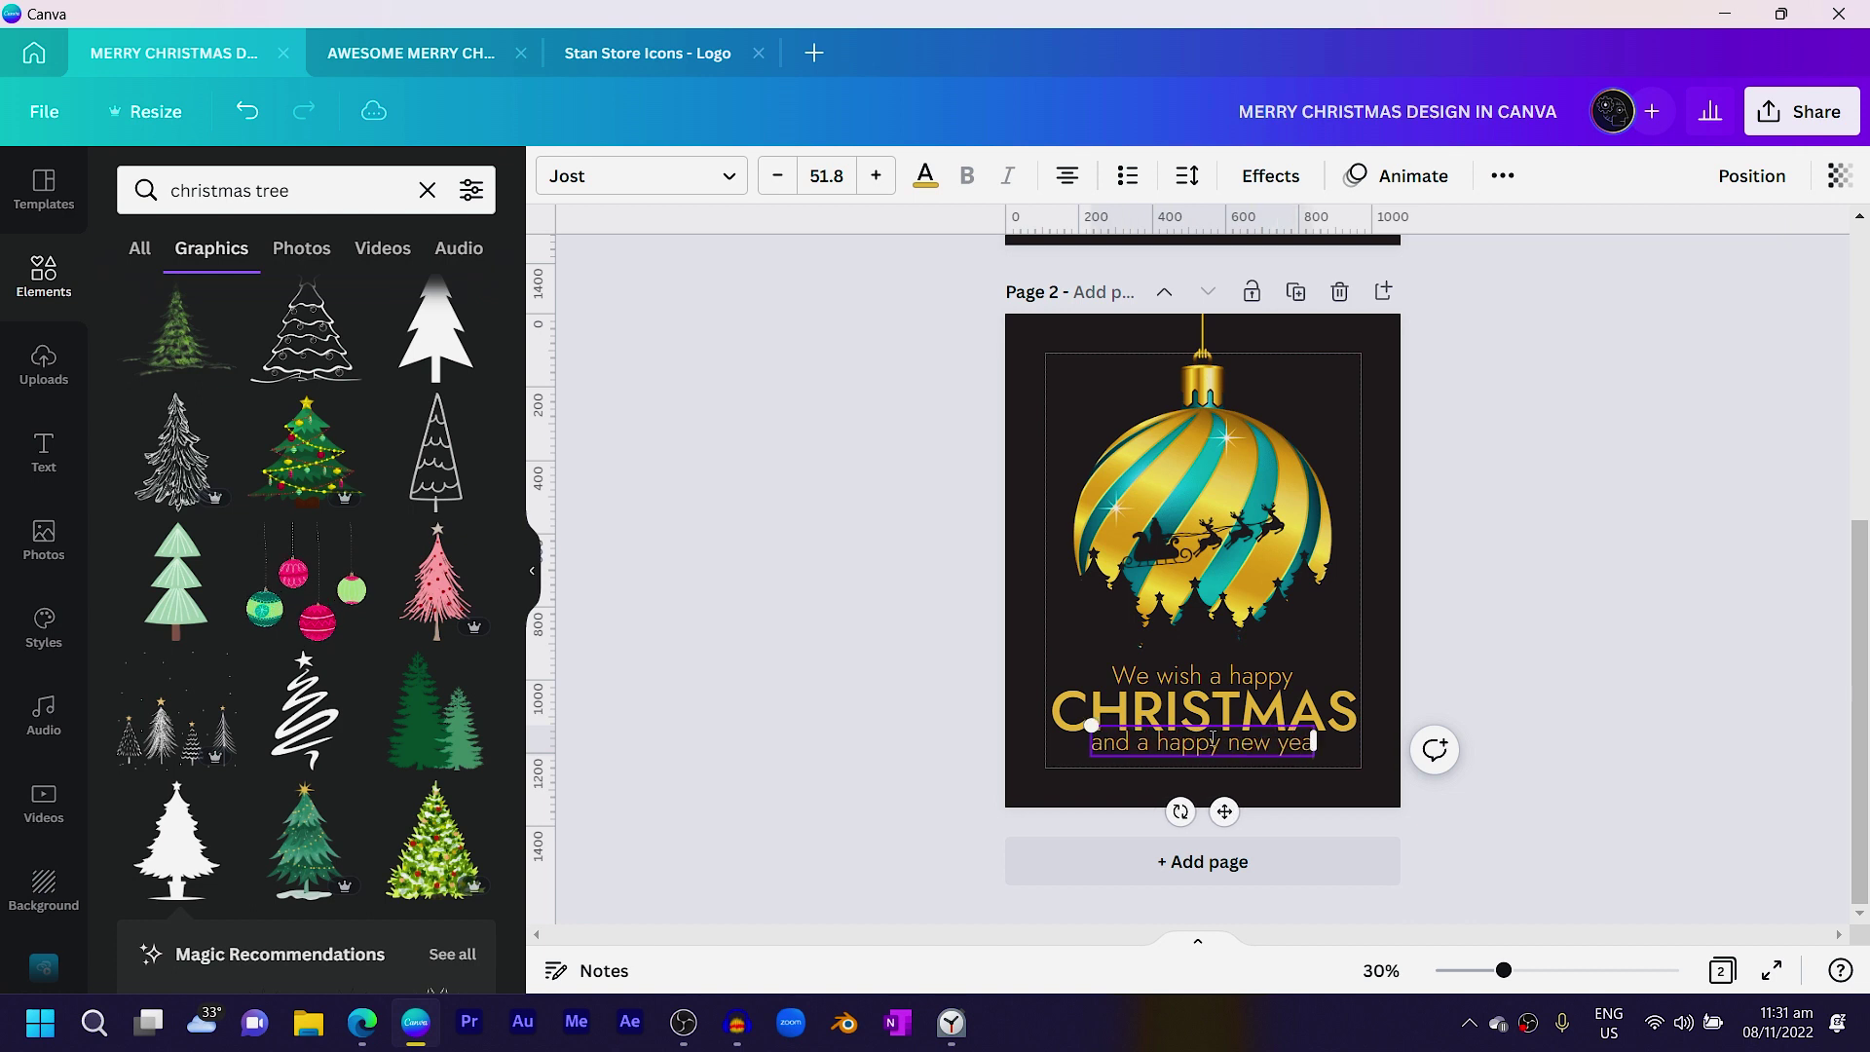
text(r)
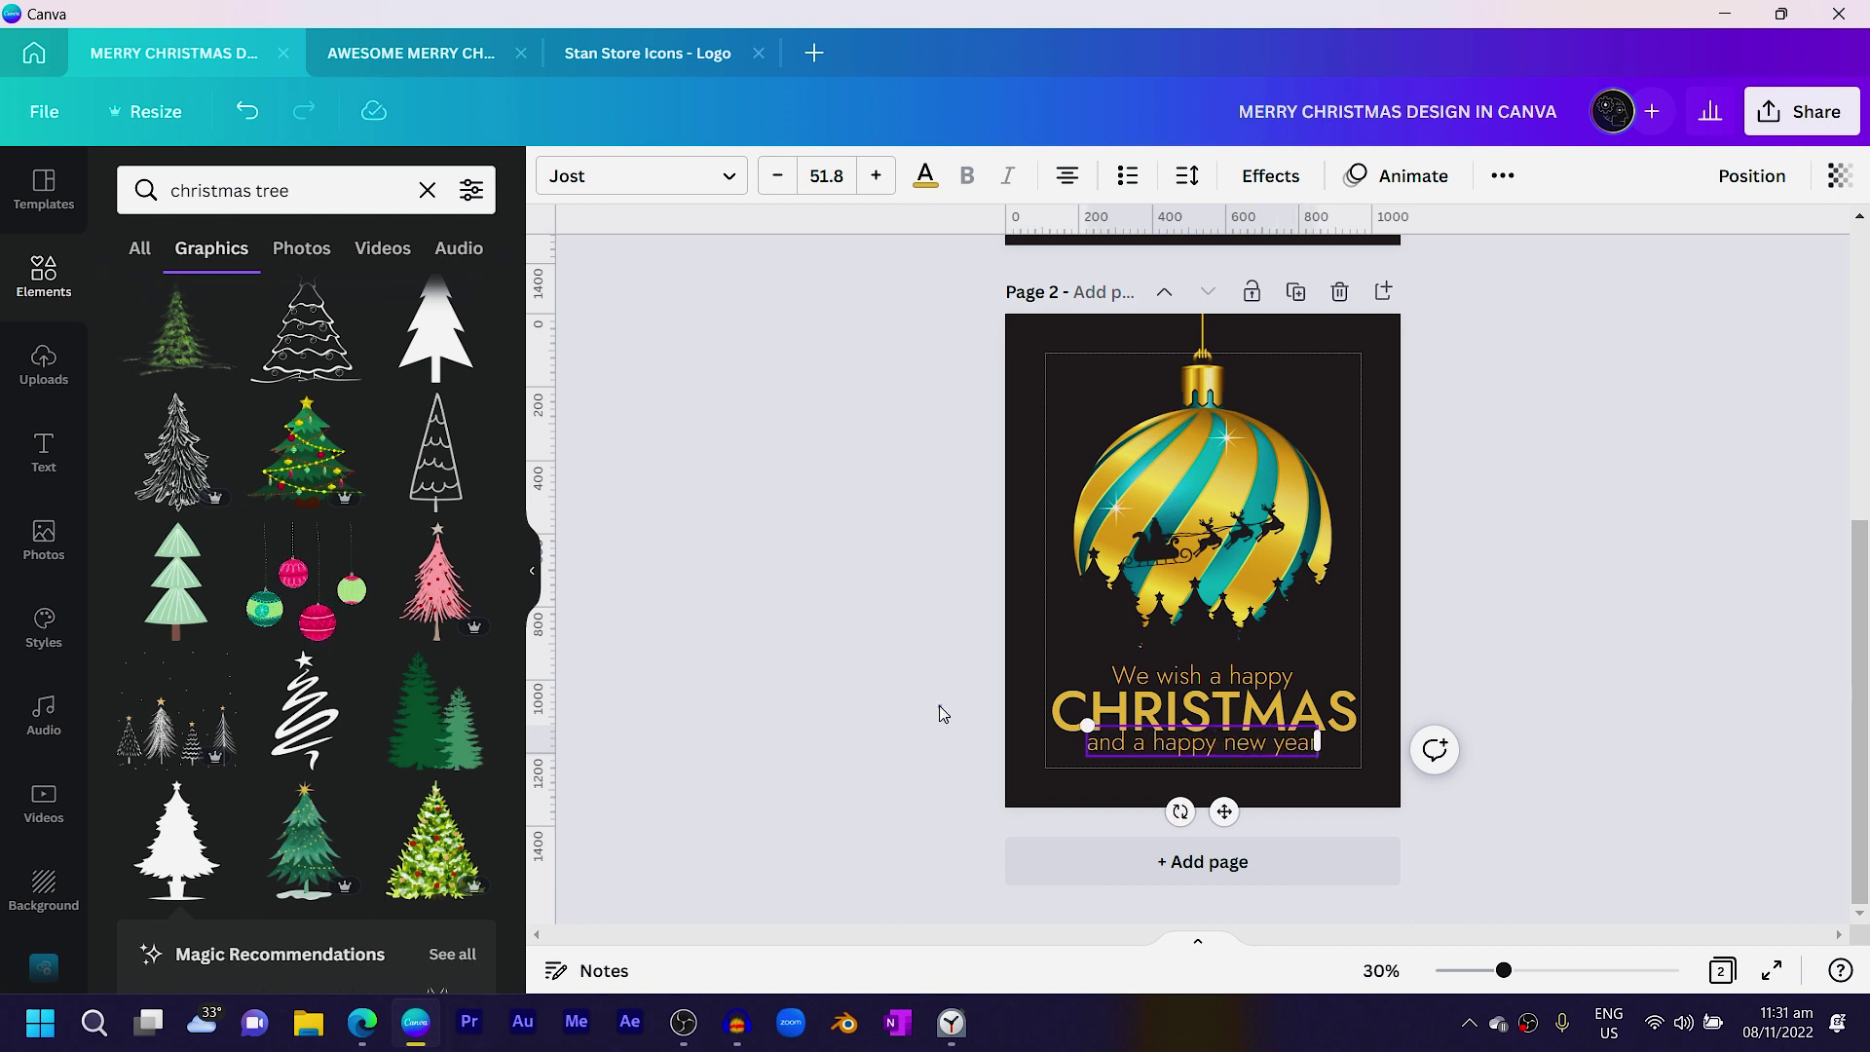
key(Escape)
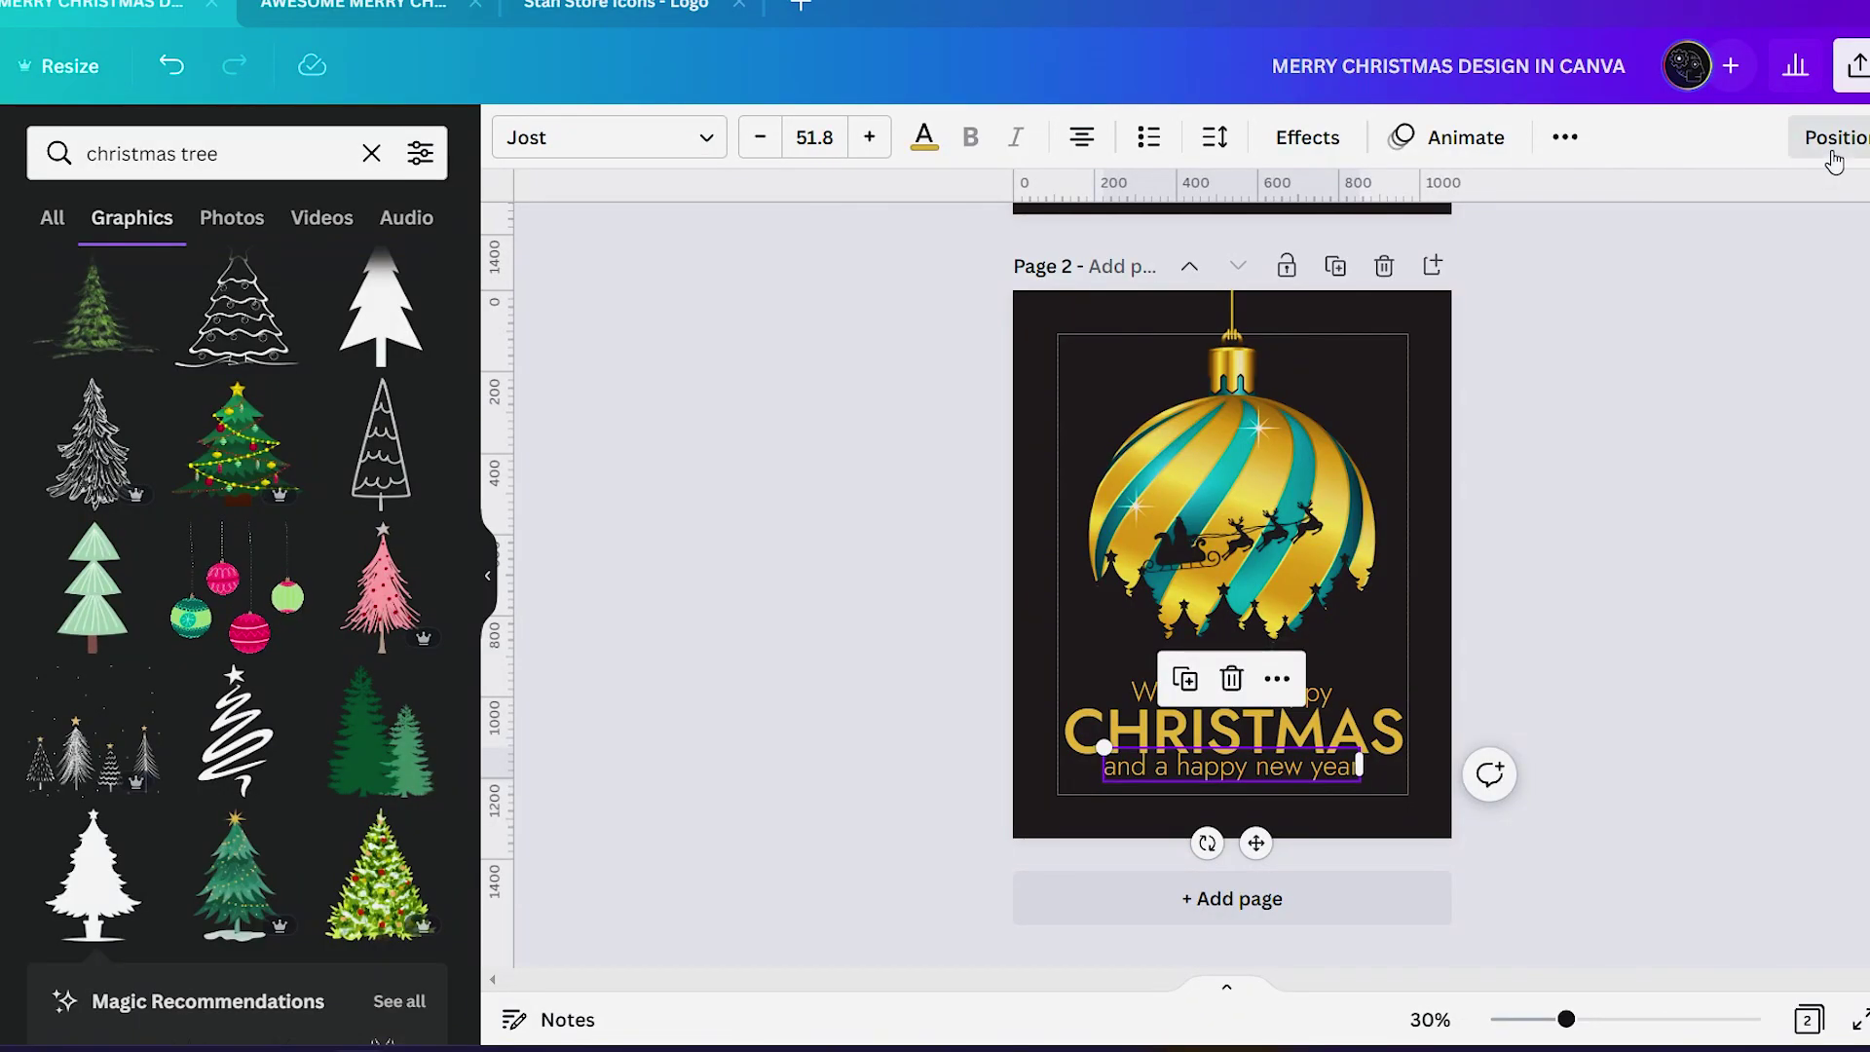
- Centre each of the three greeting lines horizontally on the page
click(1835, 141)
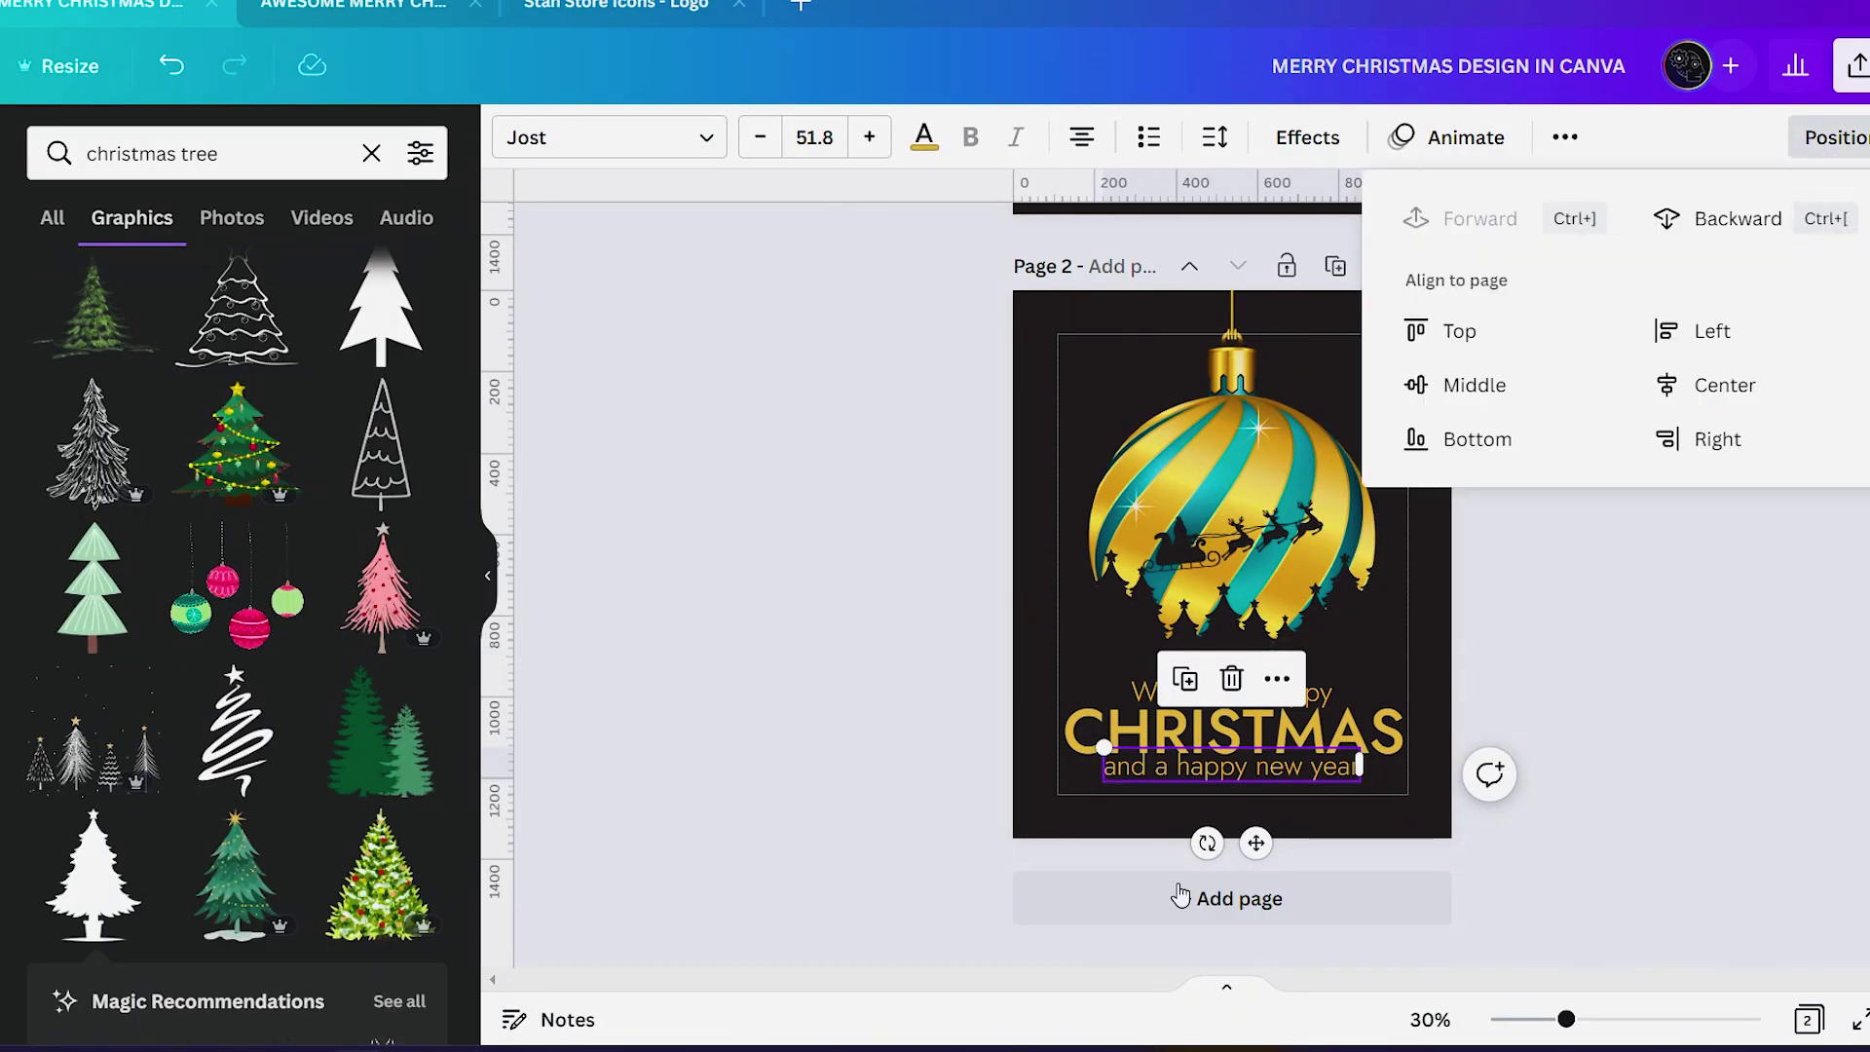
click(1730, 390)
click(1401, 728)
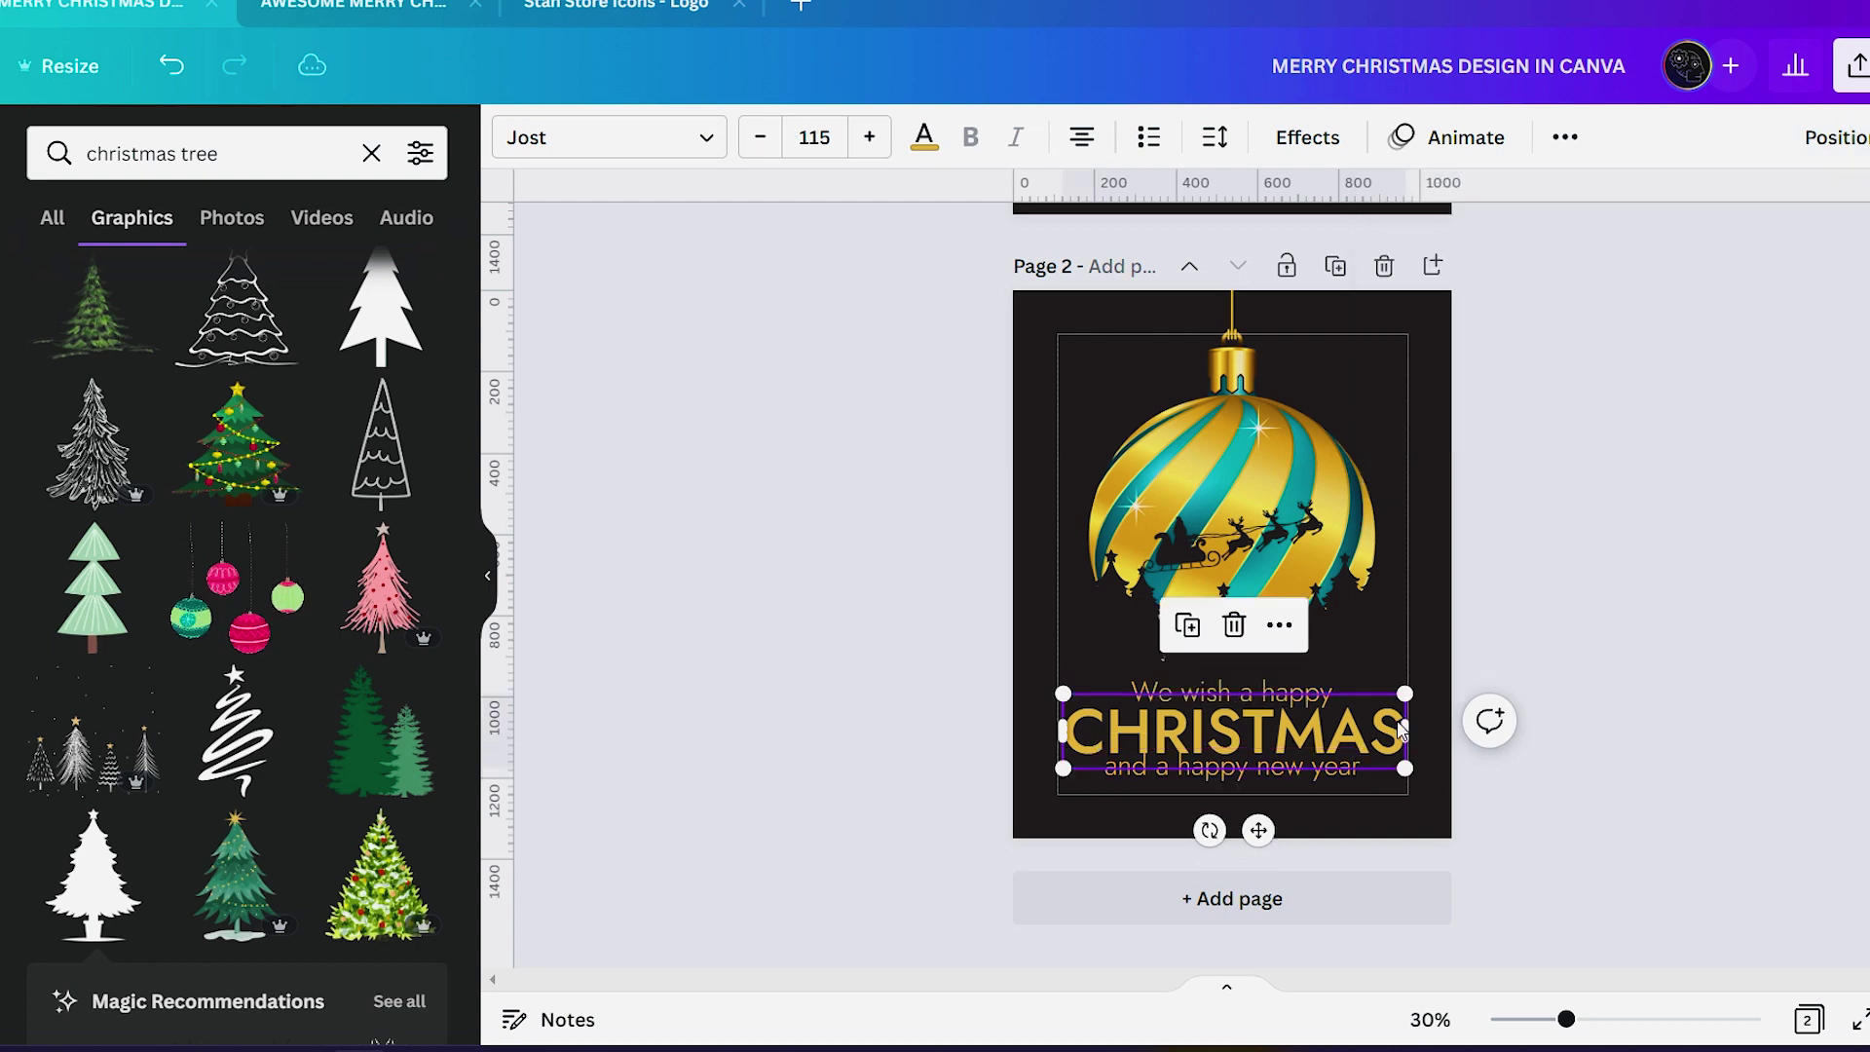
click(1835, 141)
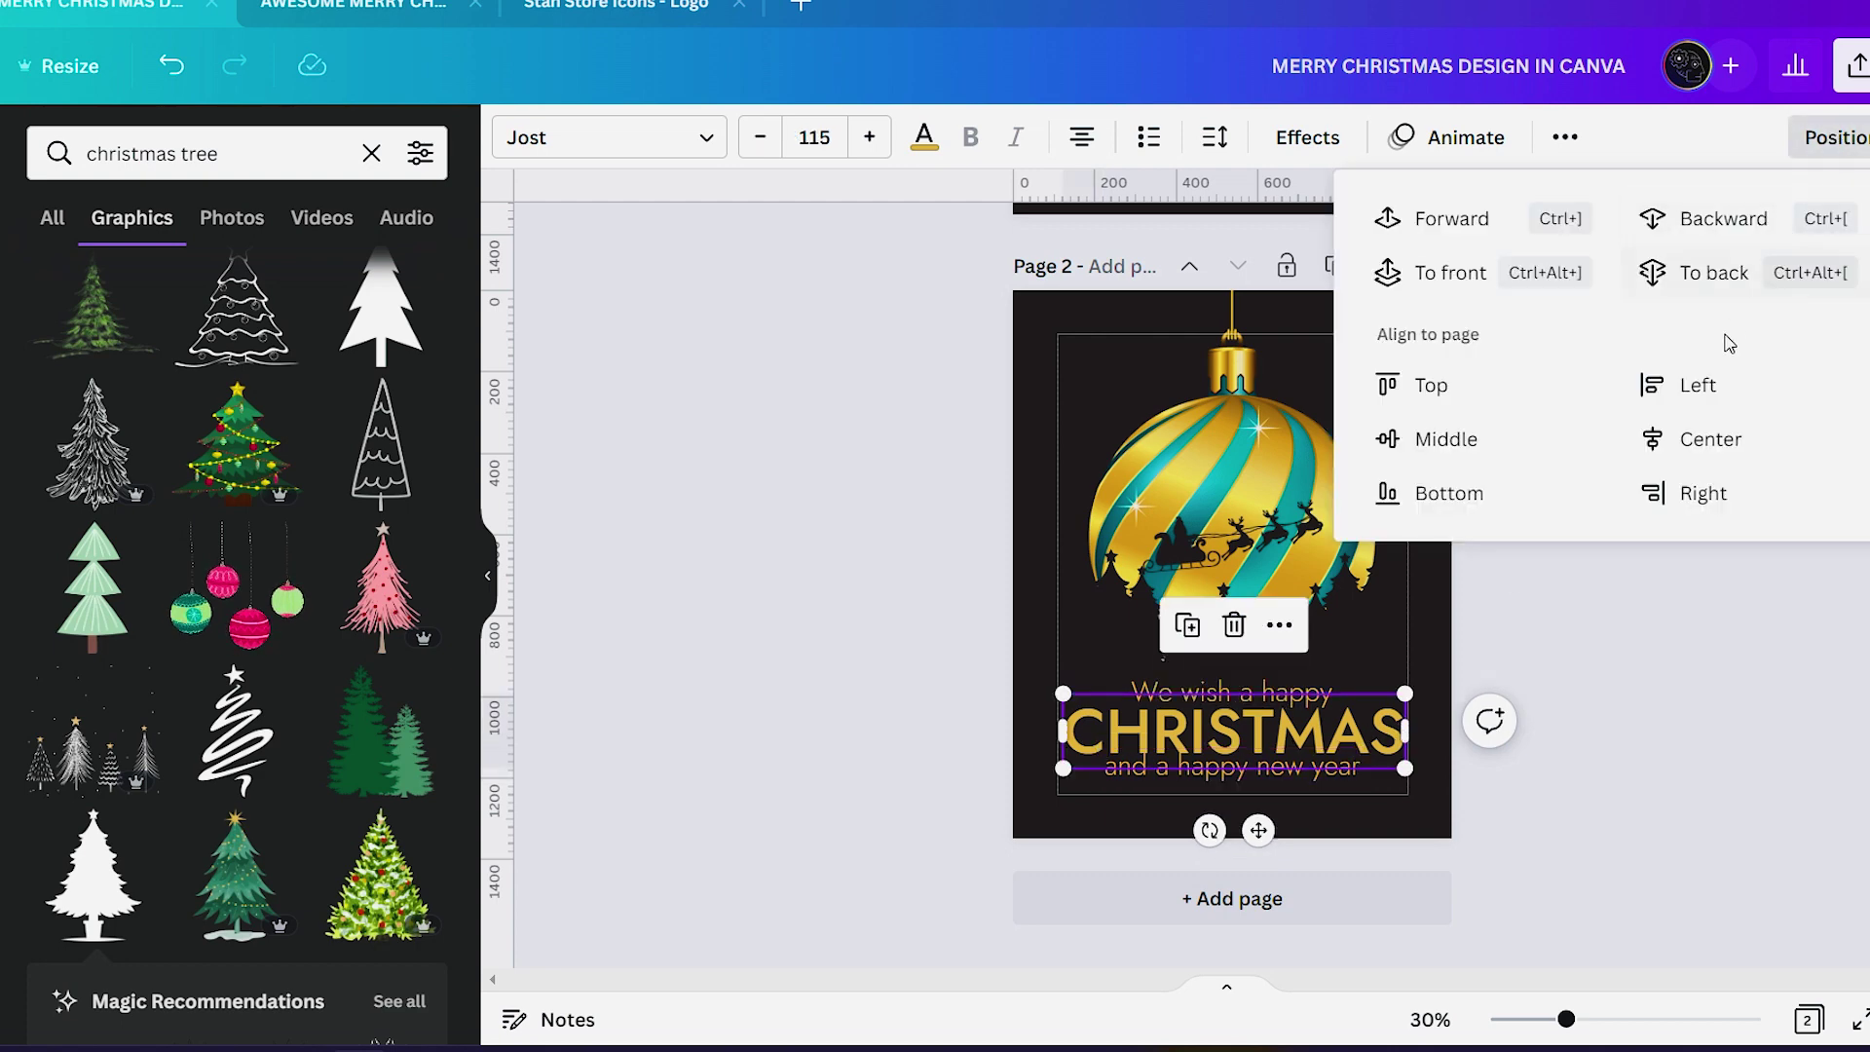
click(1693, 445)
click(1240, 689)
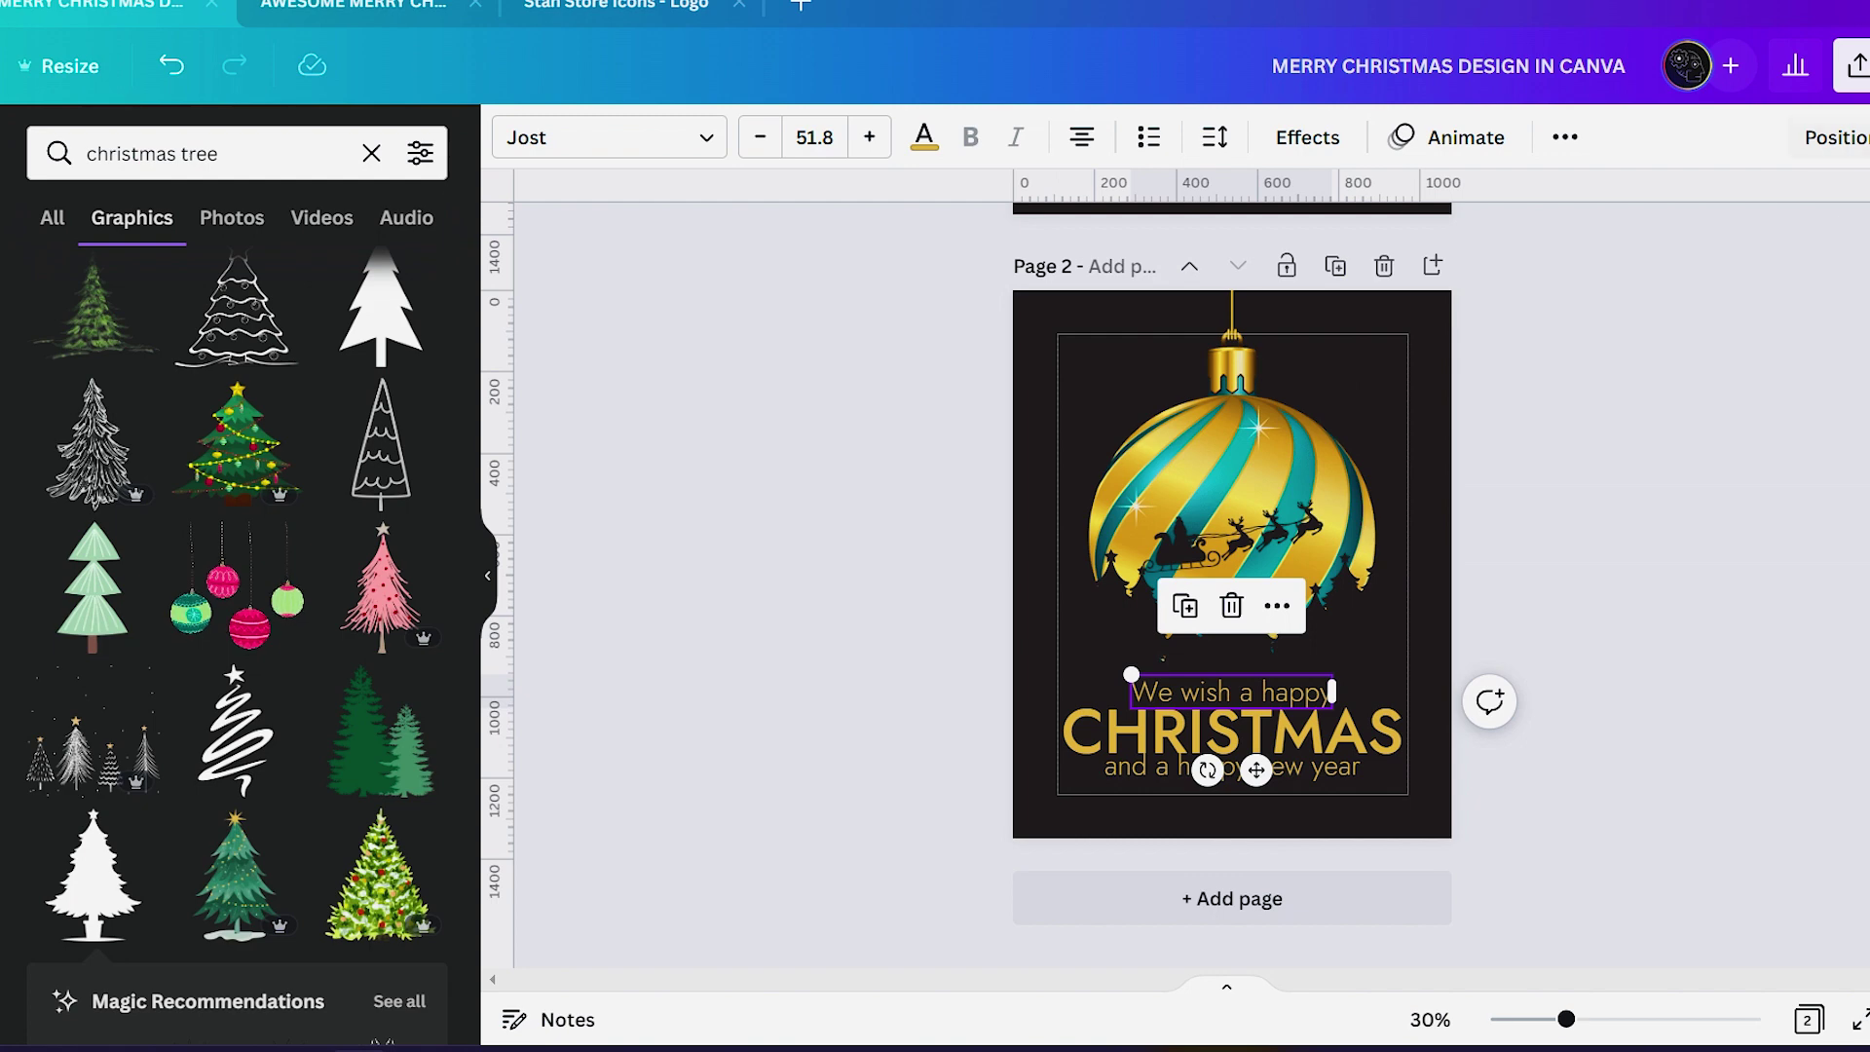
click(1835, 136)
click(1693, 444)
click(756, 894)
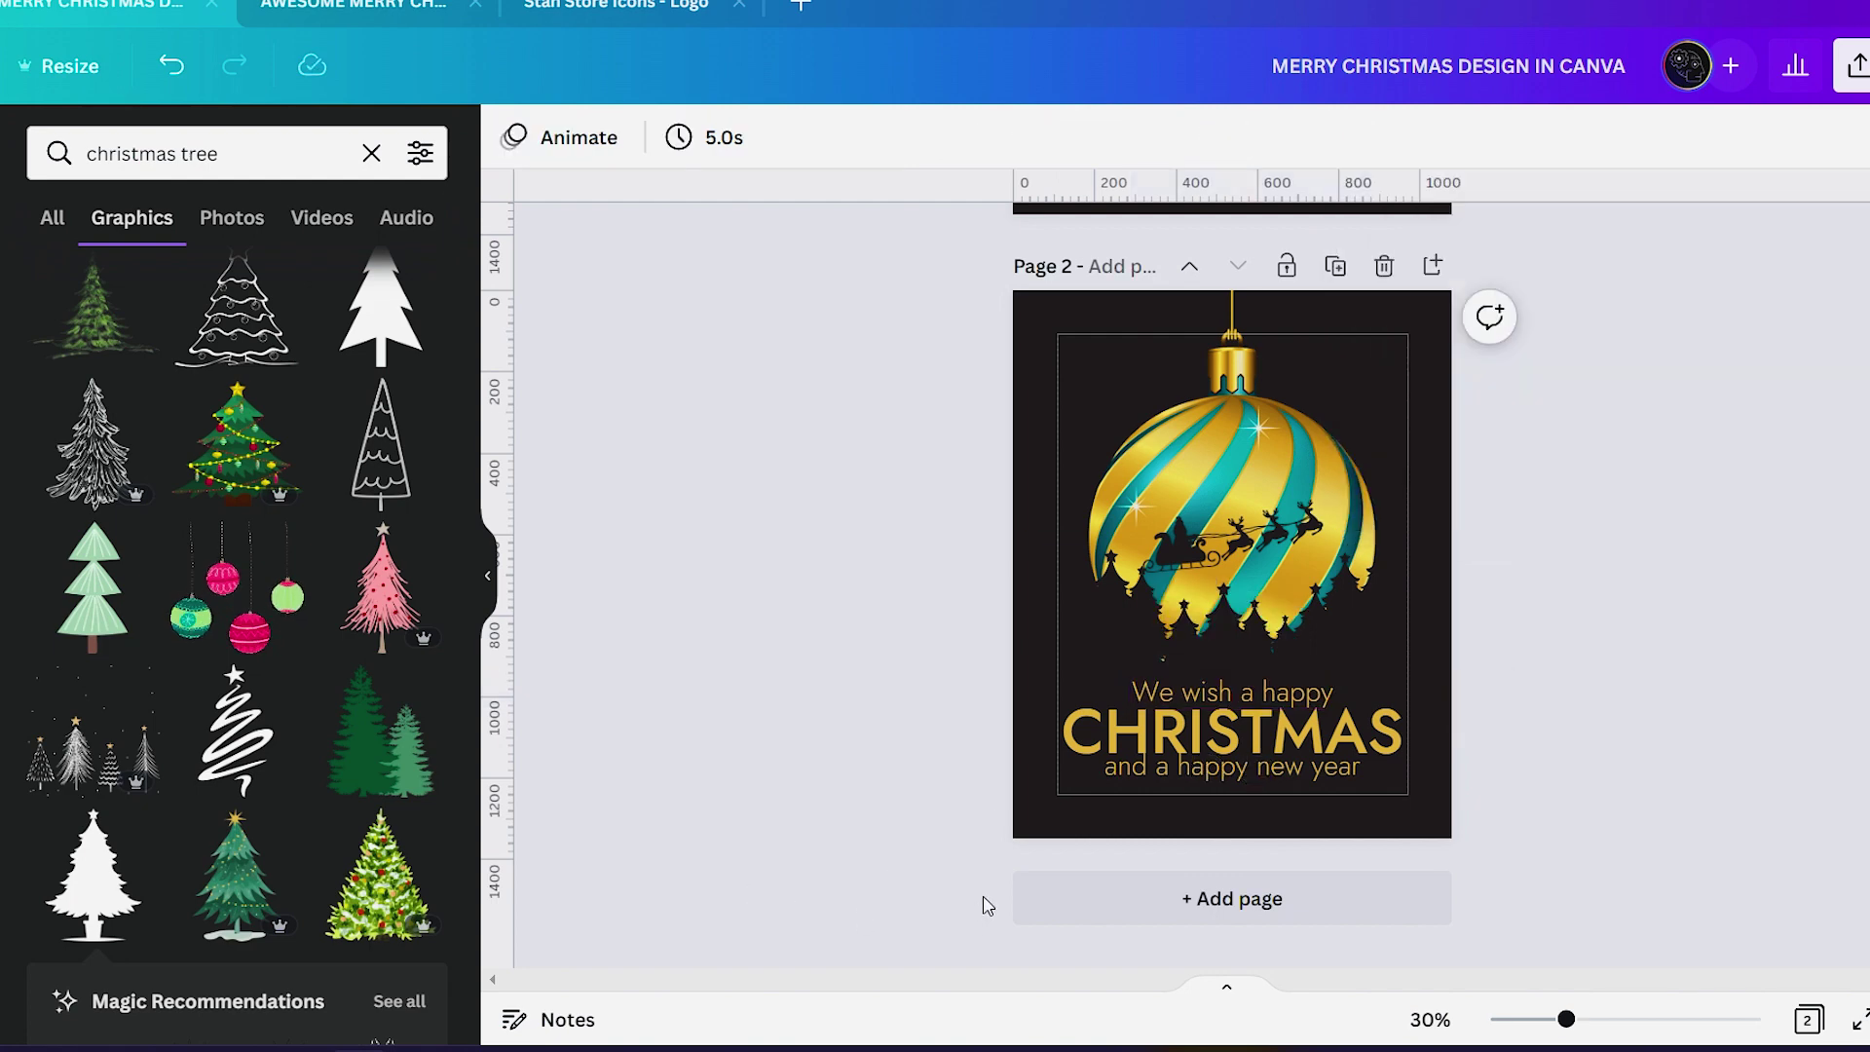
- Nudge the bottom line down, then select the greeting lines and shrink them together
click(1154, 765)
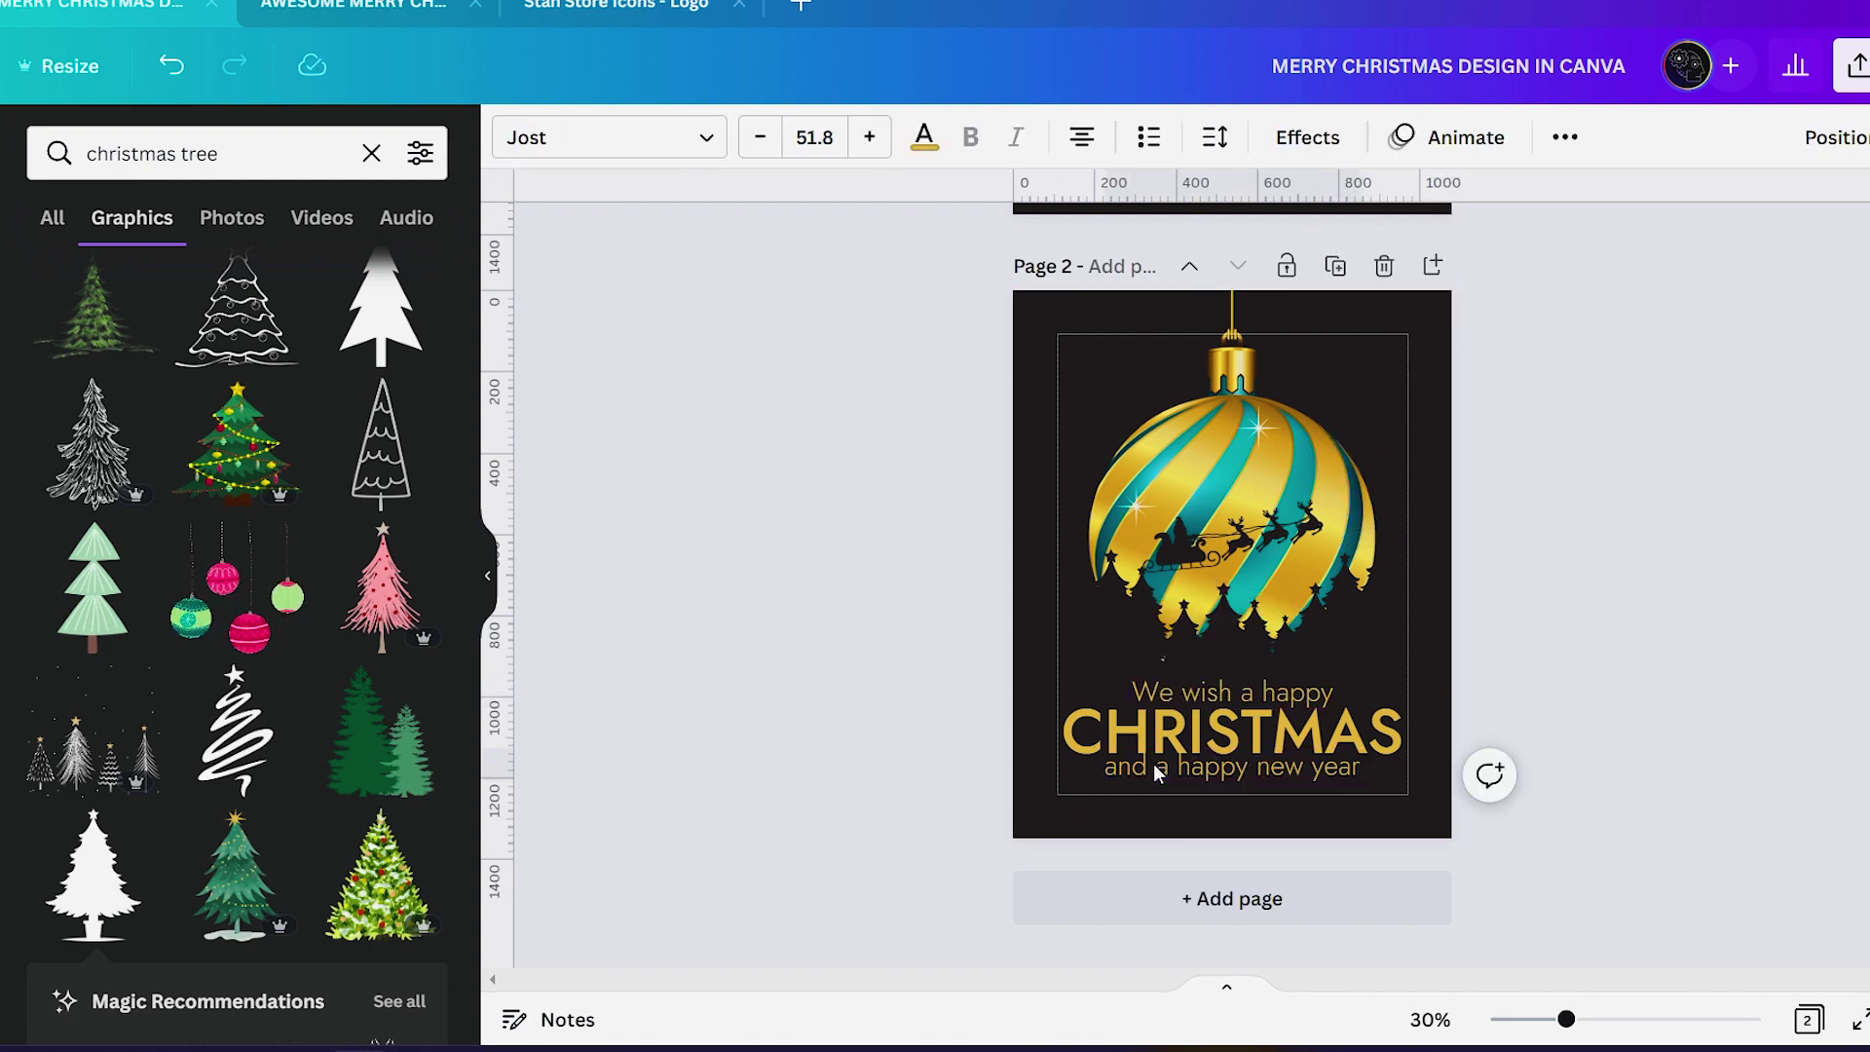
key(Down)
key(Down)
key(Down)
key(Down)
key(Down)
key(Down)
key(Down)
key(Down)
key(Down)
key(Down)
click(1266, 771)
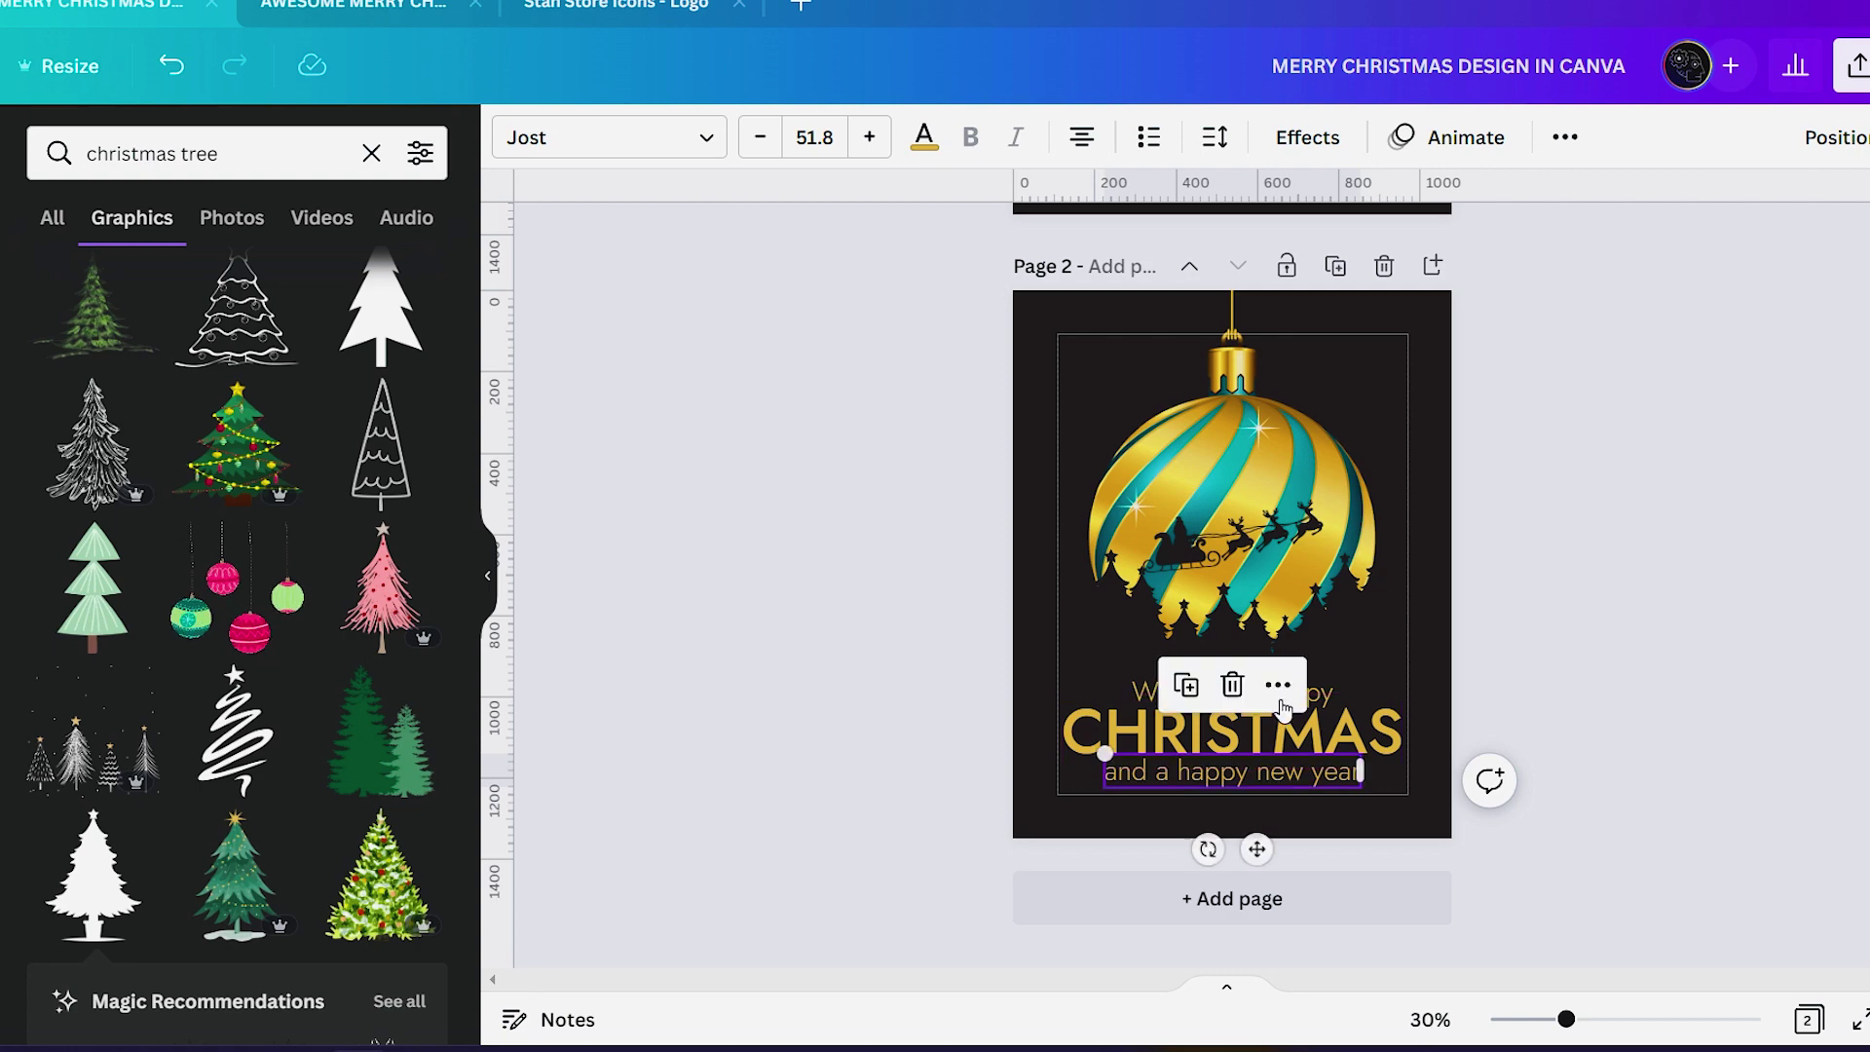
click(1335, 692)
key(Escape)
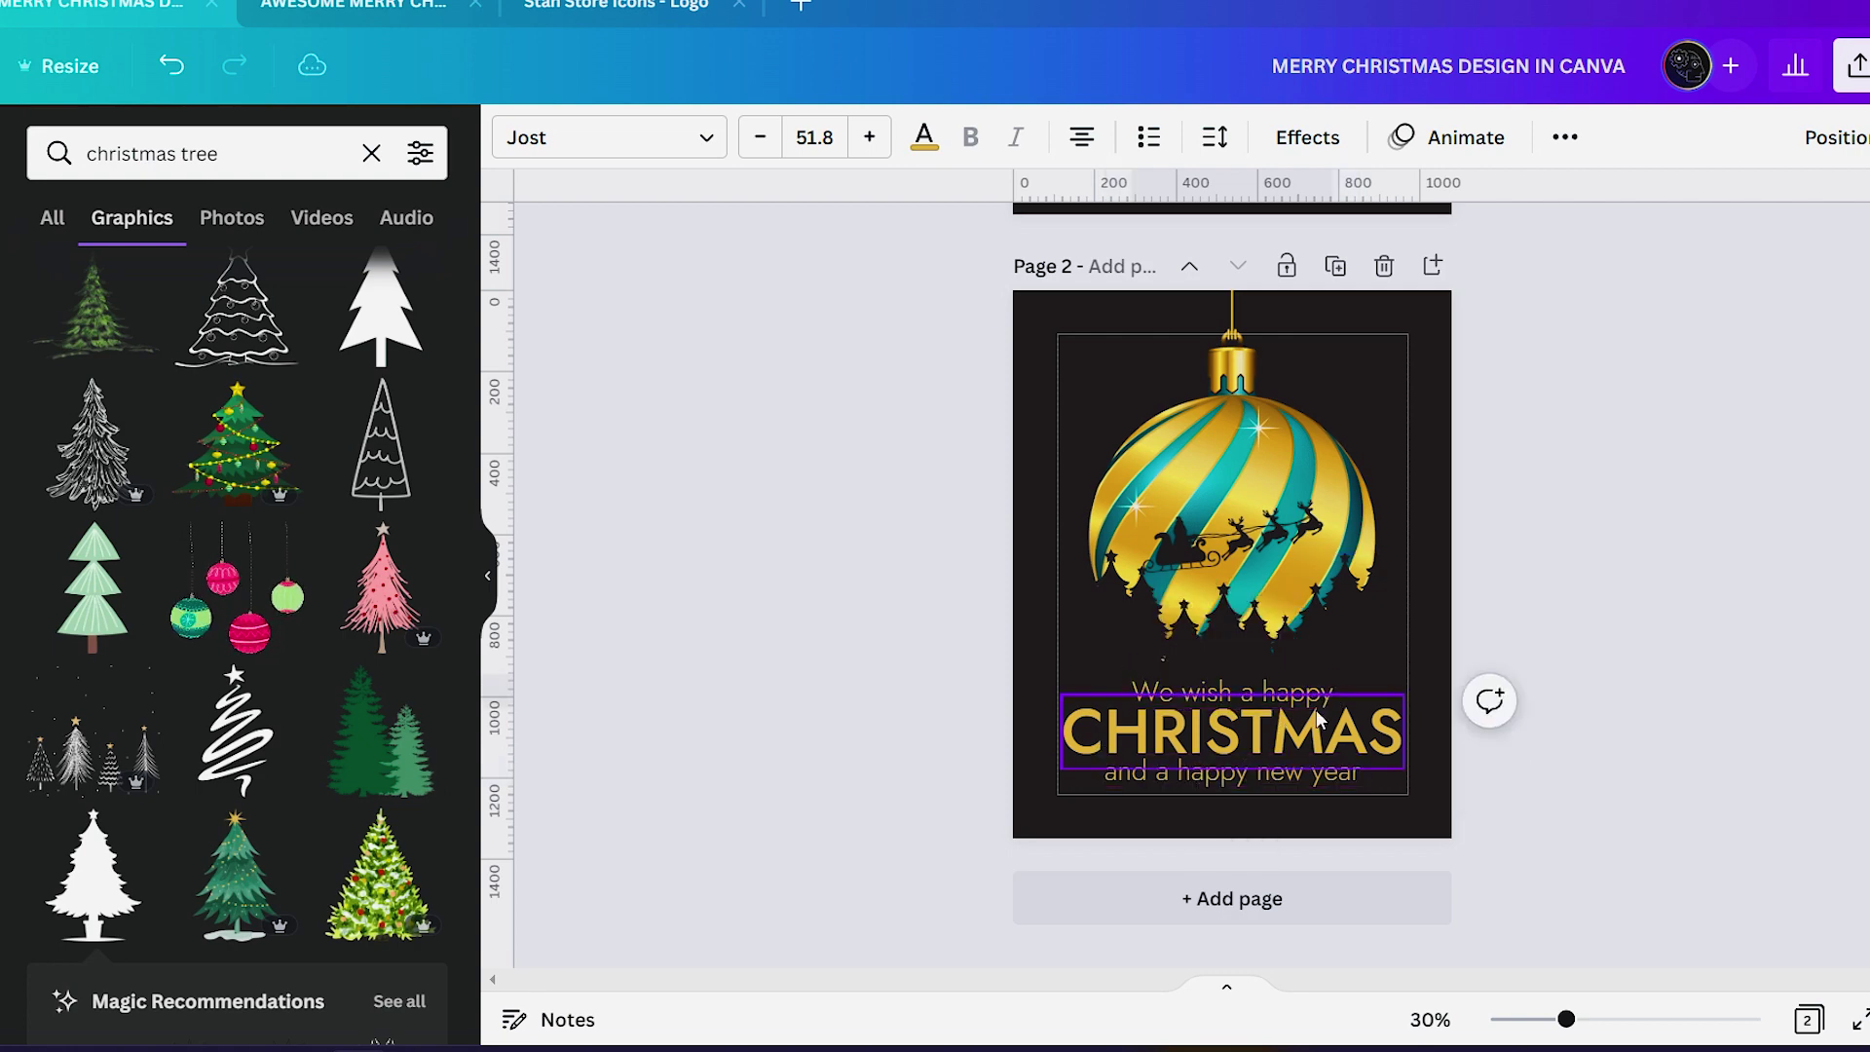
drag(906, 823, 1226, 709)
click(1040, 799)
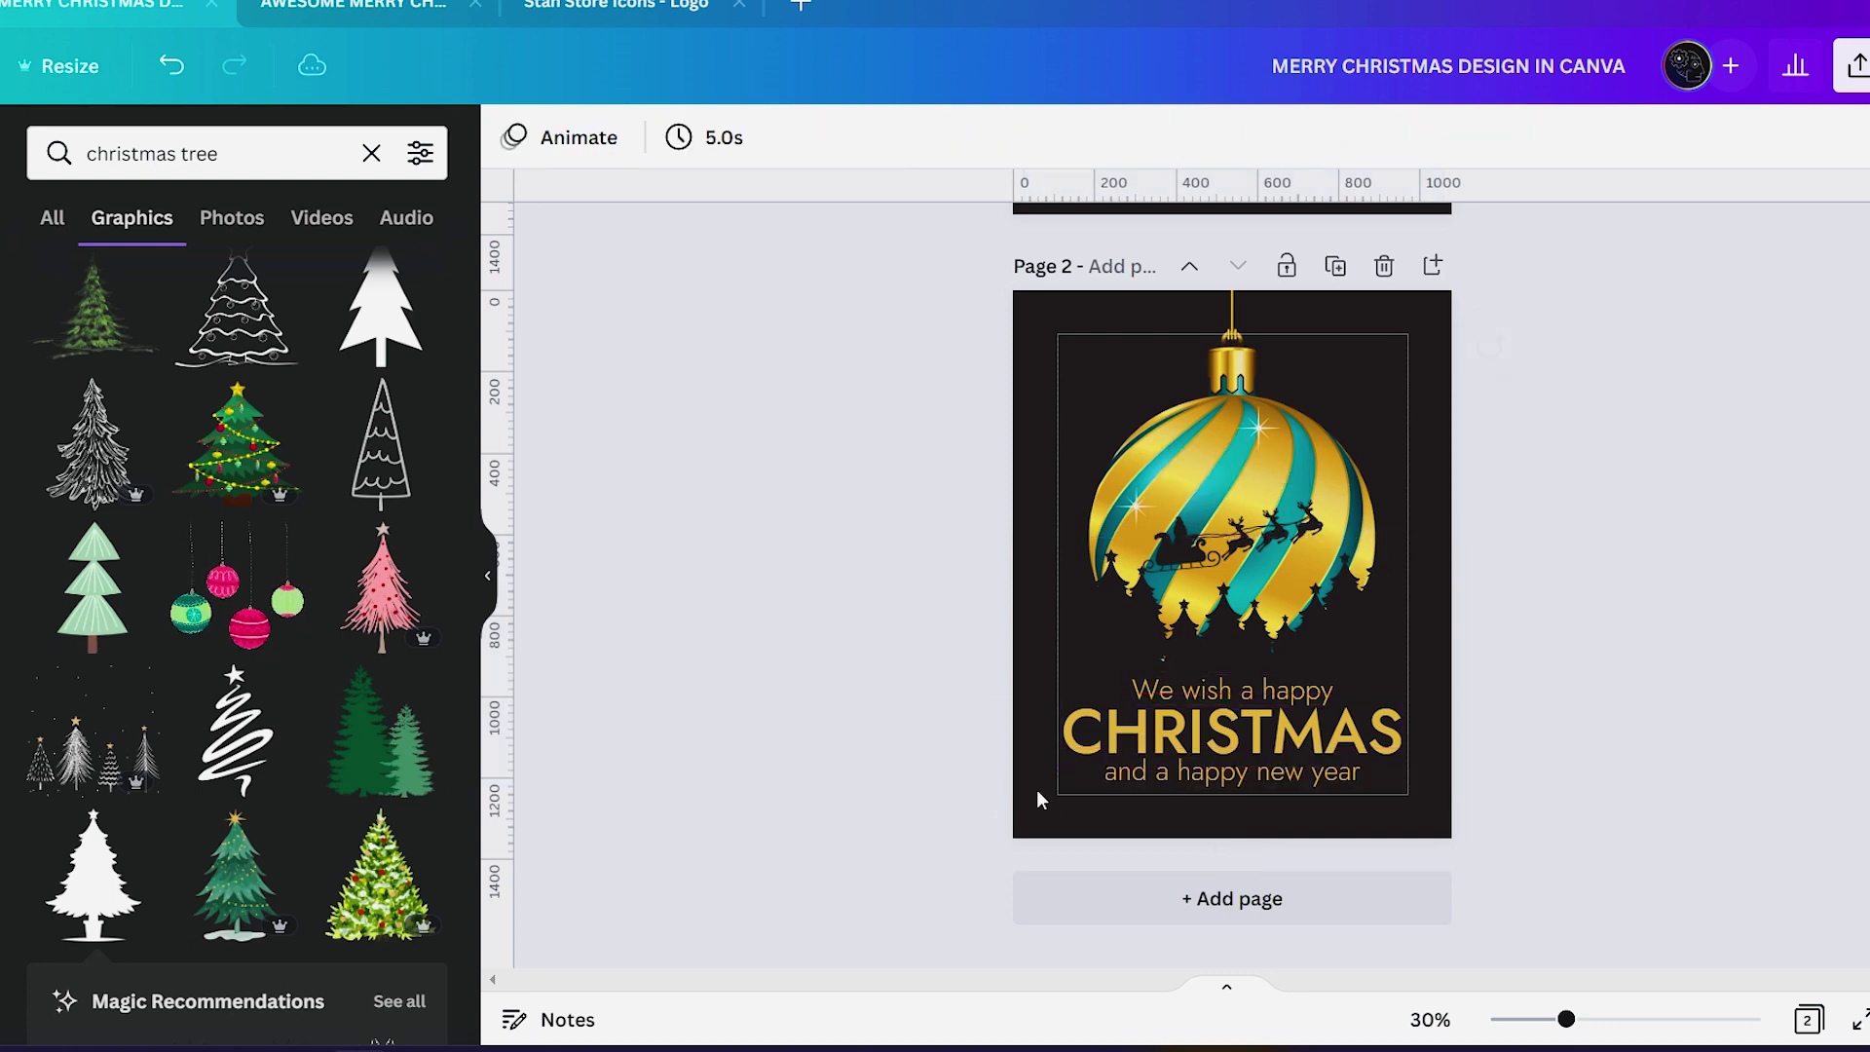
click(1196, 692)
shift+click(1111, 755)
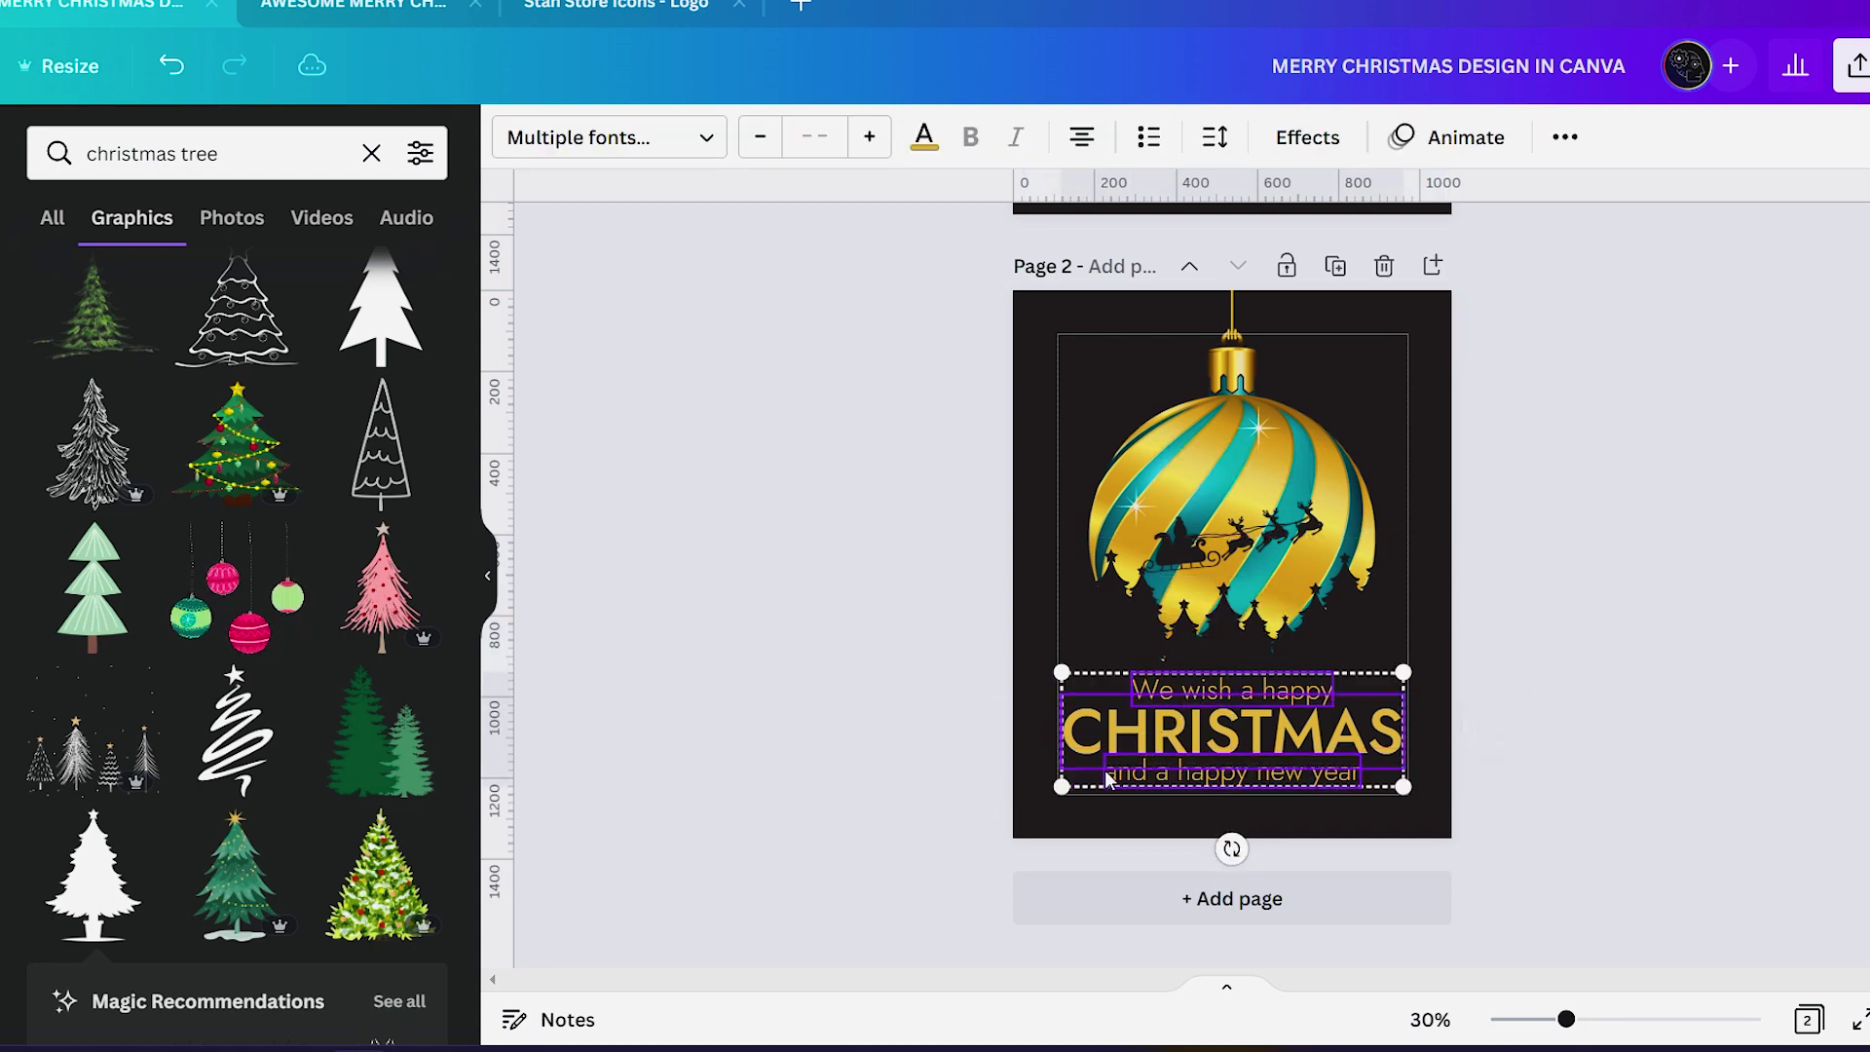
mouse_move(1060, 787)
mouse_down()
mouse_move(1097, 777)
mouse_move(1059, 772)
mouse_up()
click(1028, 770)
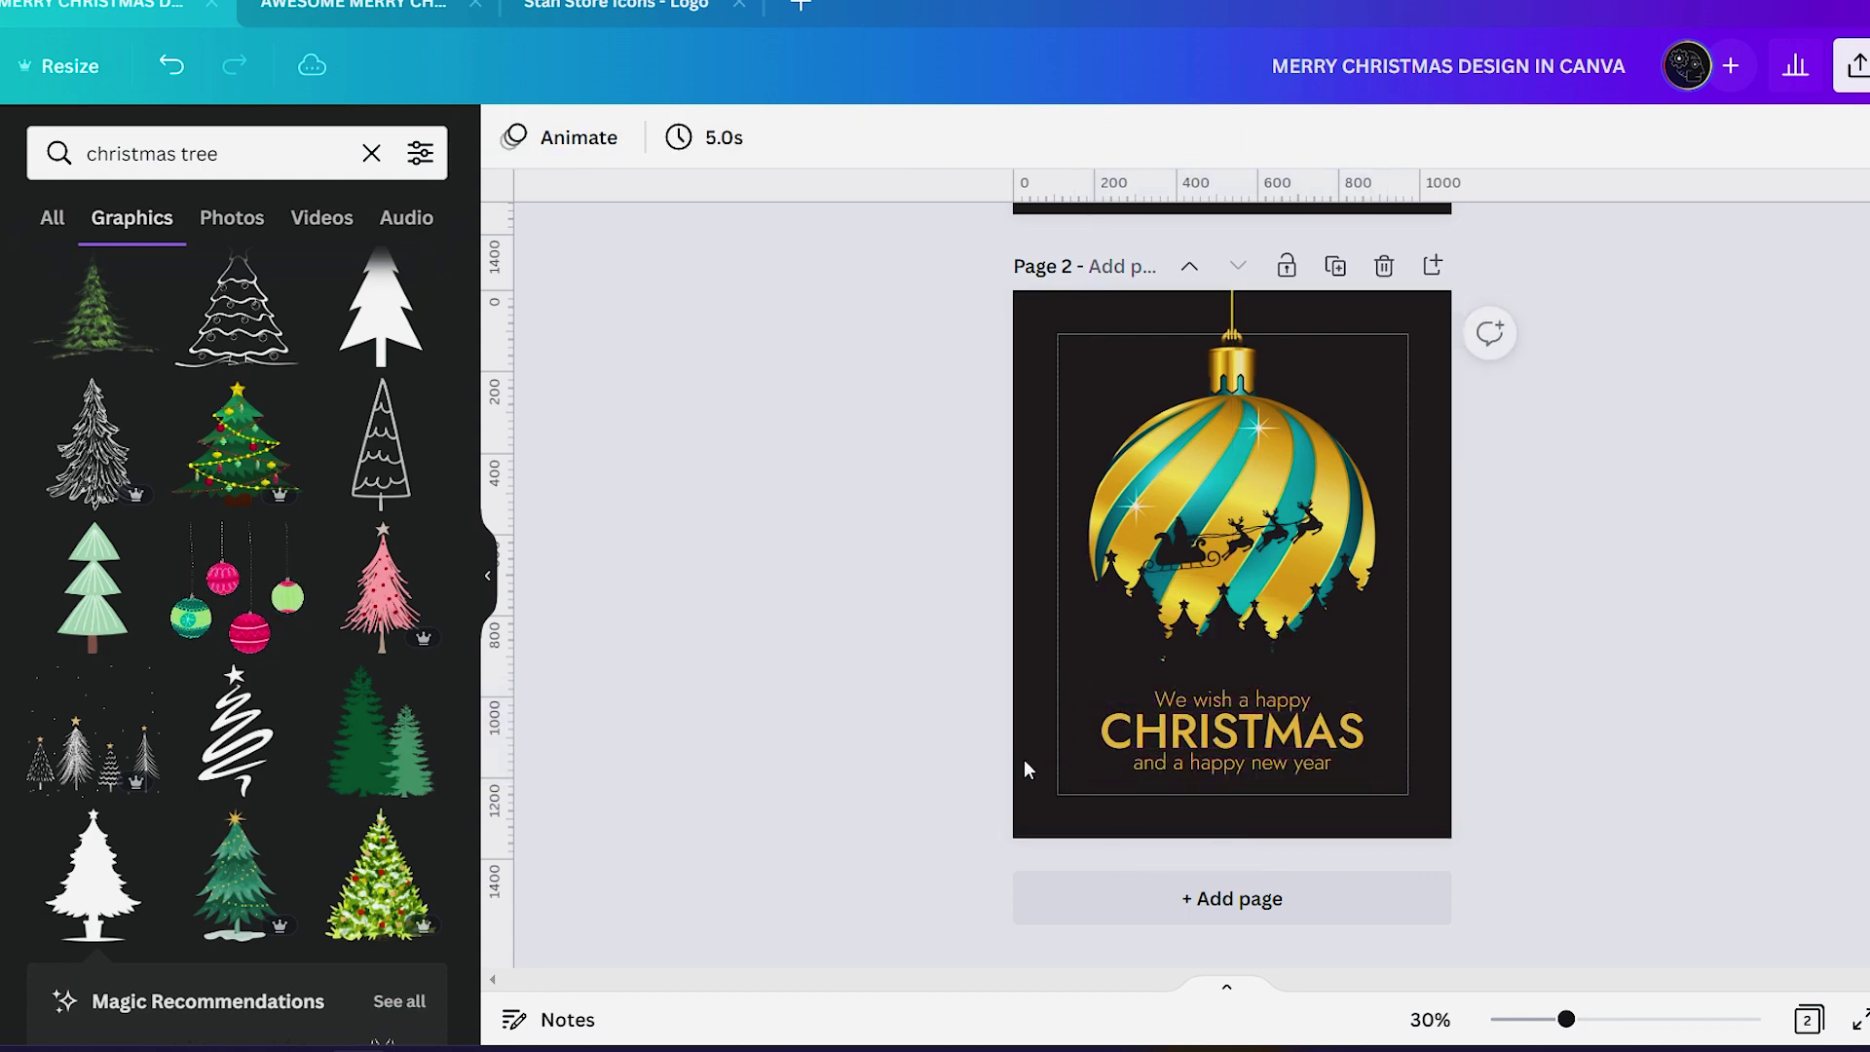